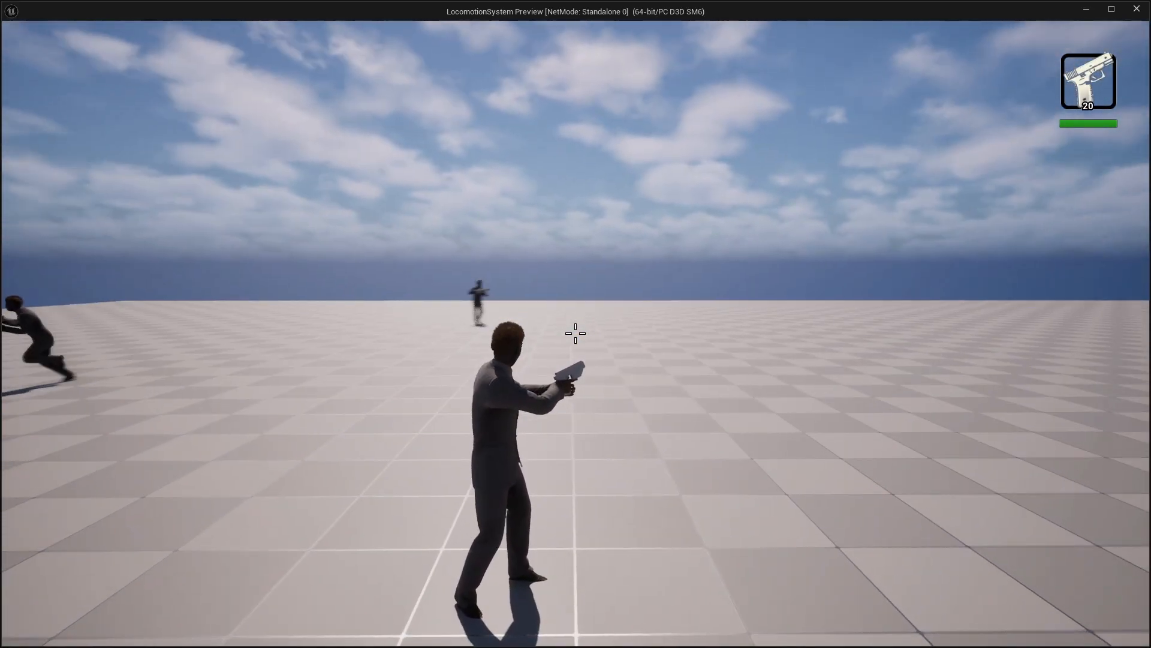
- Stop the play preview and close the PA_Base, PA_Mannequin, SK_Mannequin and SK_Base asset editors
key("Escape")
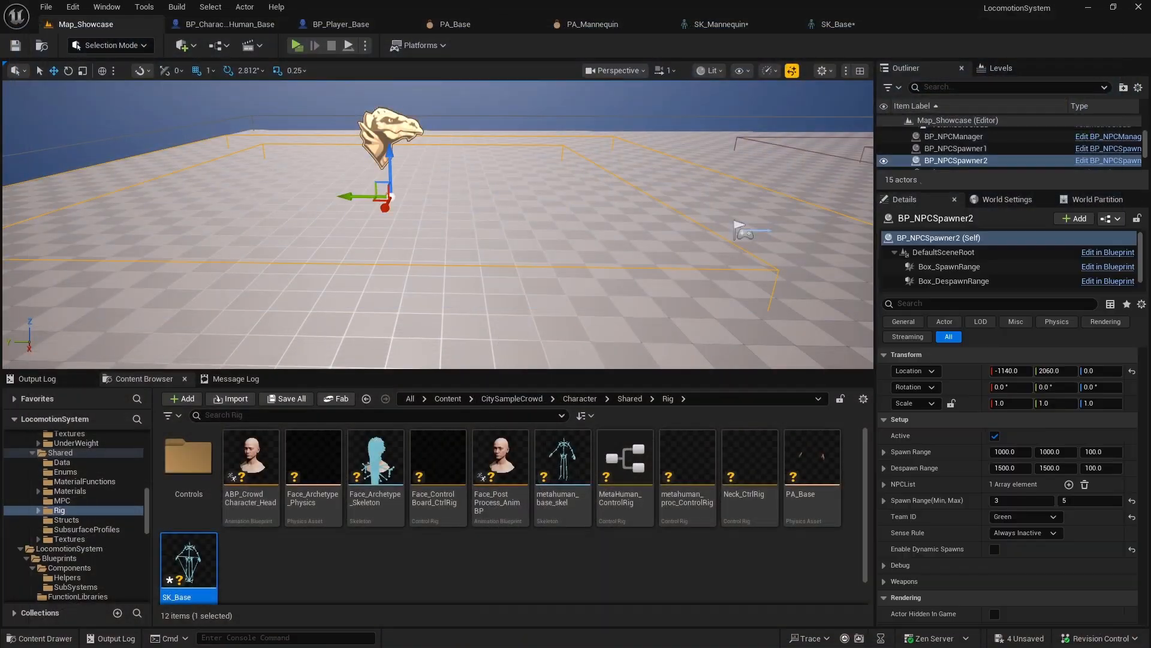
left_click(536, 23)
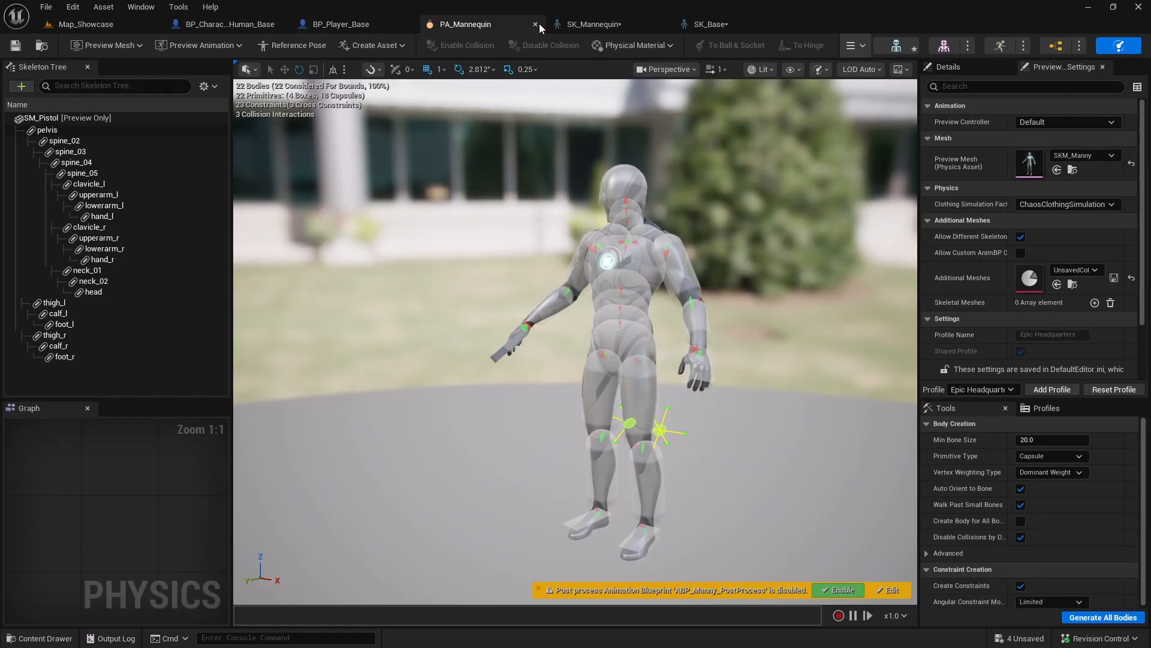
left_click(536, 24)
left_click(536, 24)
left_click(536, 24)
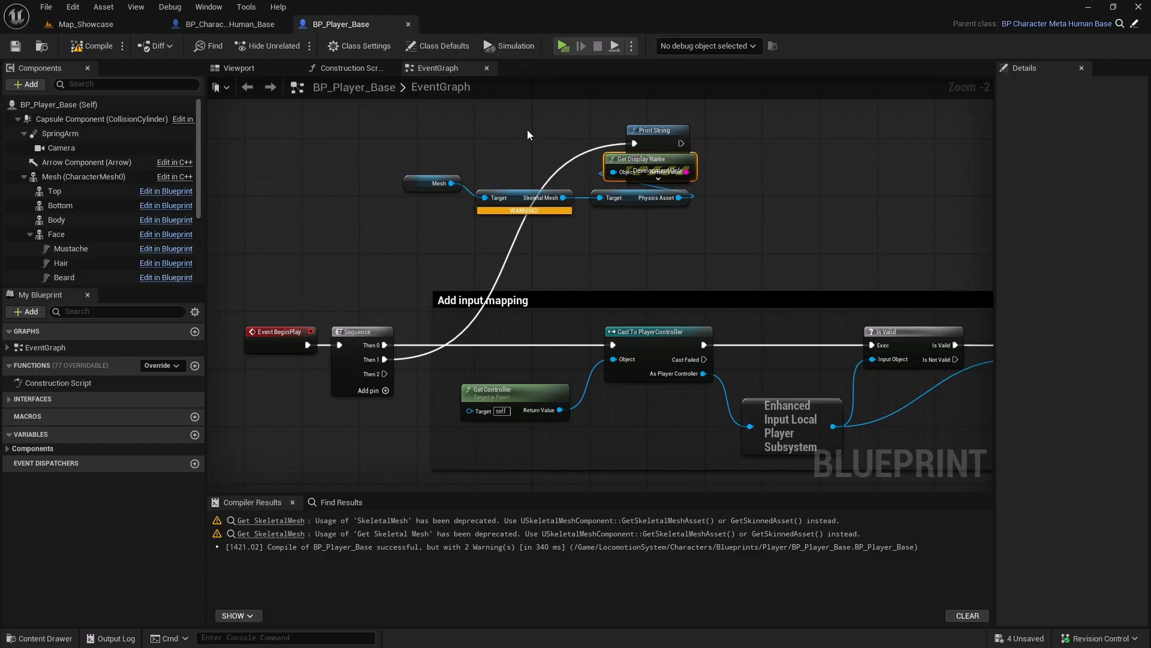
- Delete the debug Print String node and its mesh and physics asset nodes from BP_Player_Base's event graph, then compile and save the blueprint
right_click_drag(525, 125, 563, 158)
left_click_drag(373, 155, 782, 247)
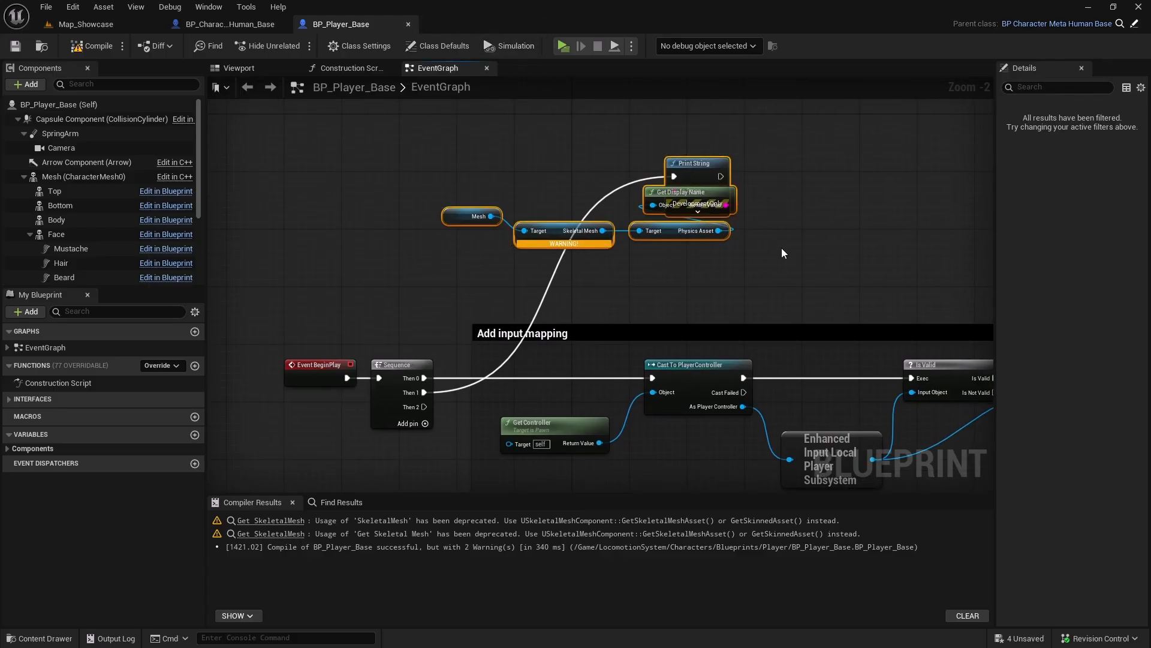
key("Delete")
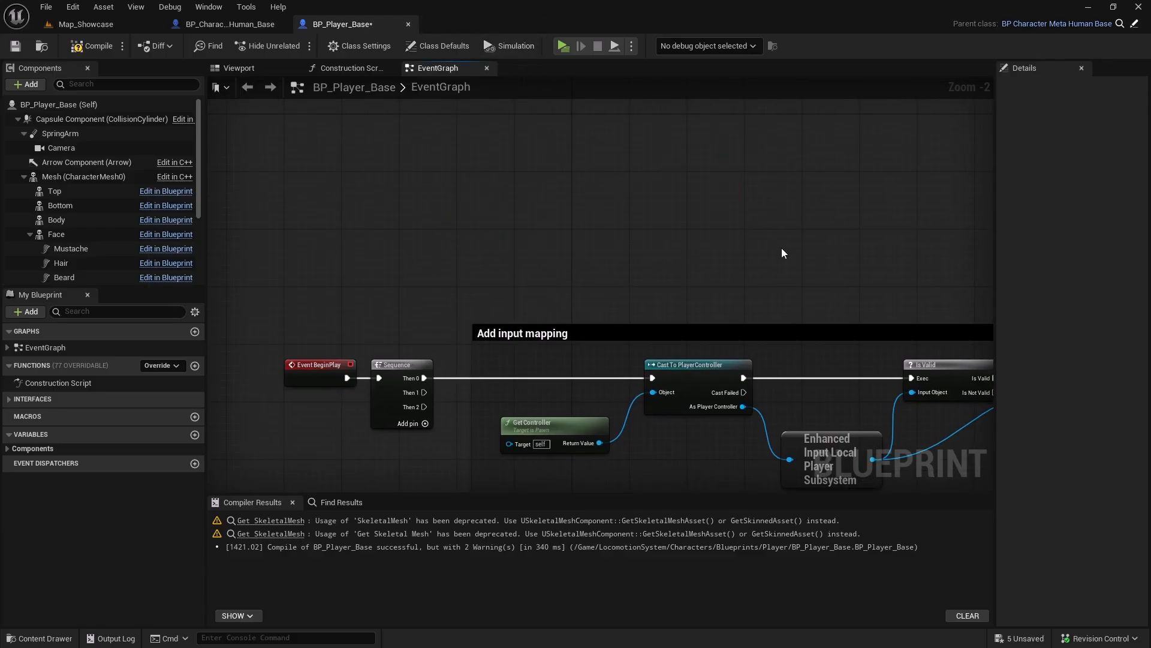
left_click(72, 50)
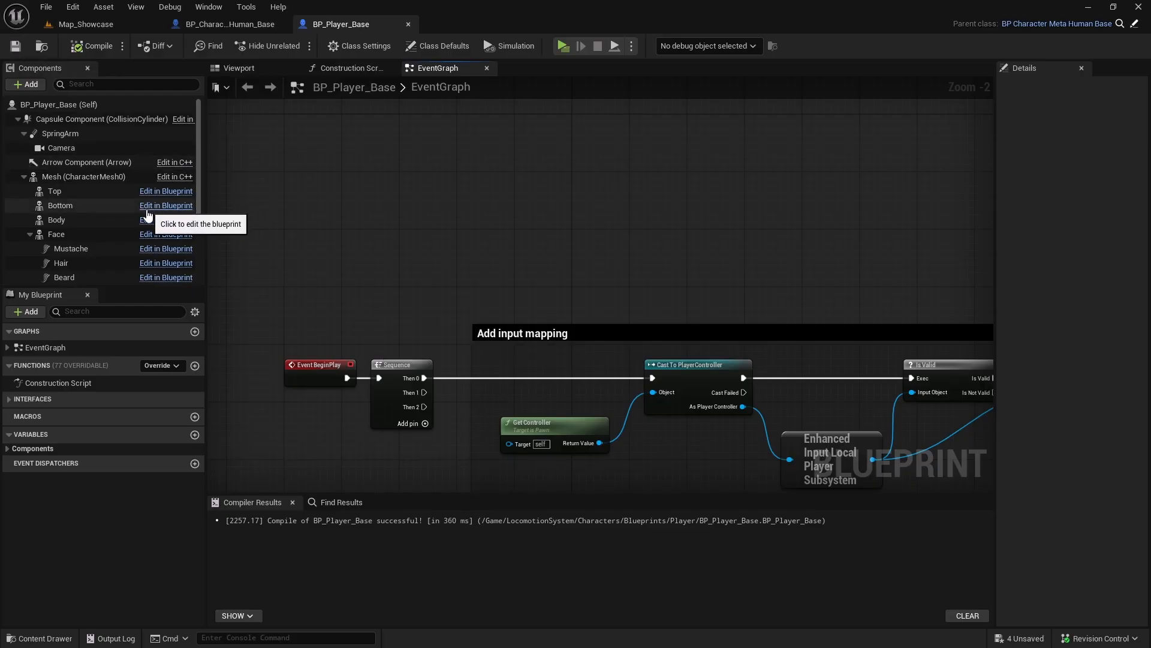
- Show the player character's viewport and the class defaults, widening the details area to reach the Character Options
right_click_drag(300, 229, 258, 76)
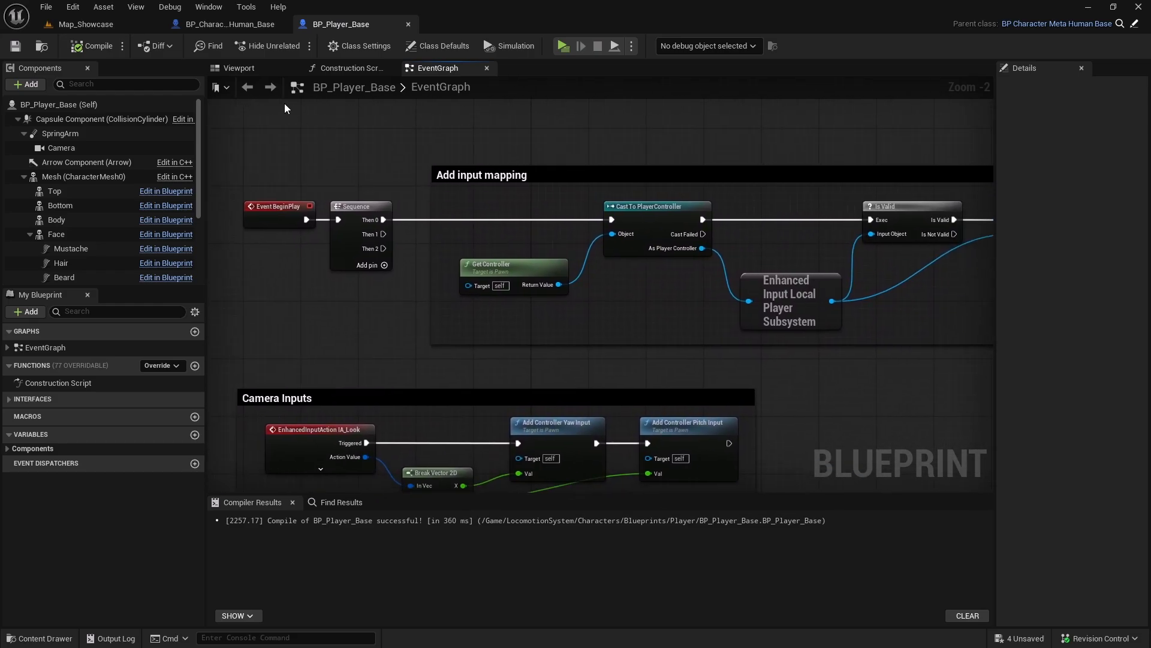
left_click(239, 67)
right_click_drag(444, 182, 439, 160)
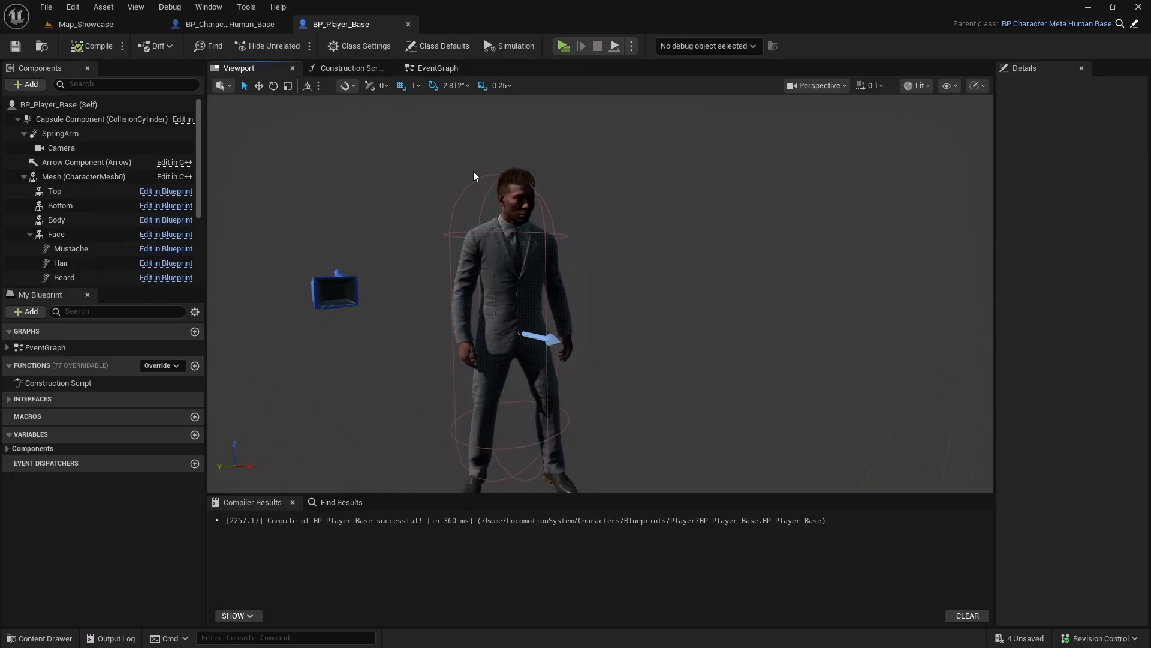
left_click(455, 45)
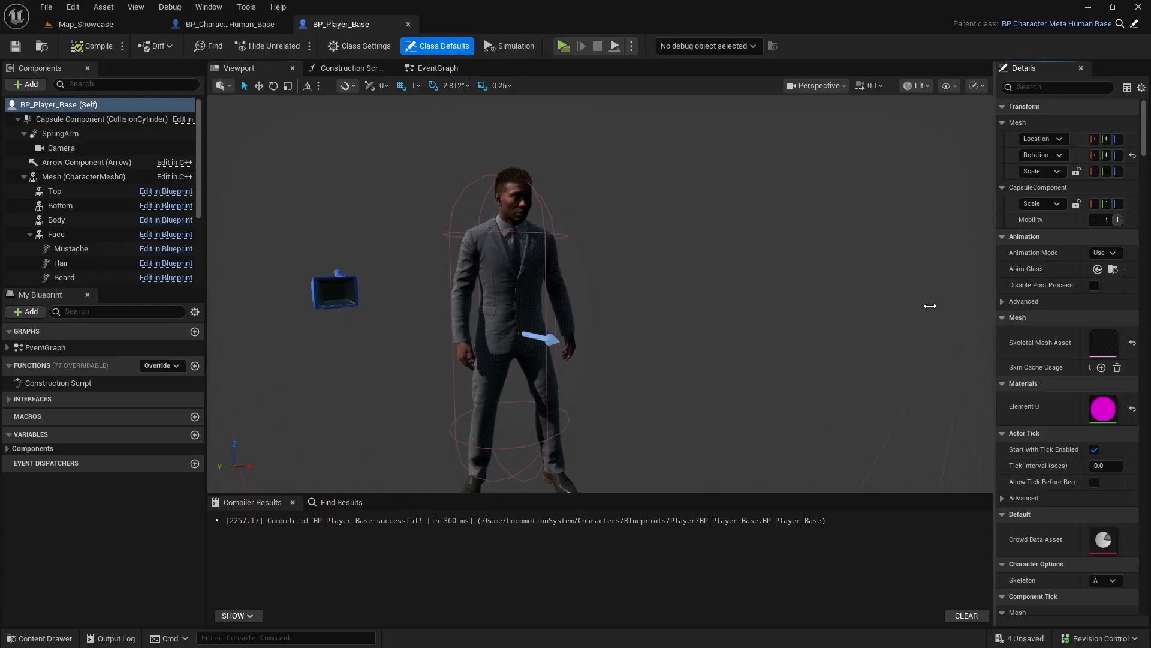
left_click_drag(993, 315, 856, 303)
scroll(917, 293, "down", 10)
scroll(918, 294, "down", 4)
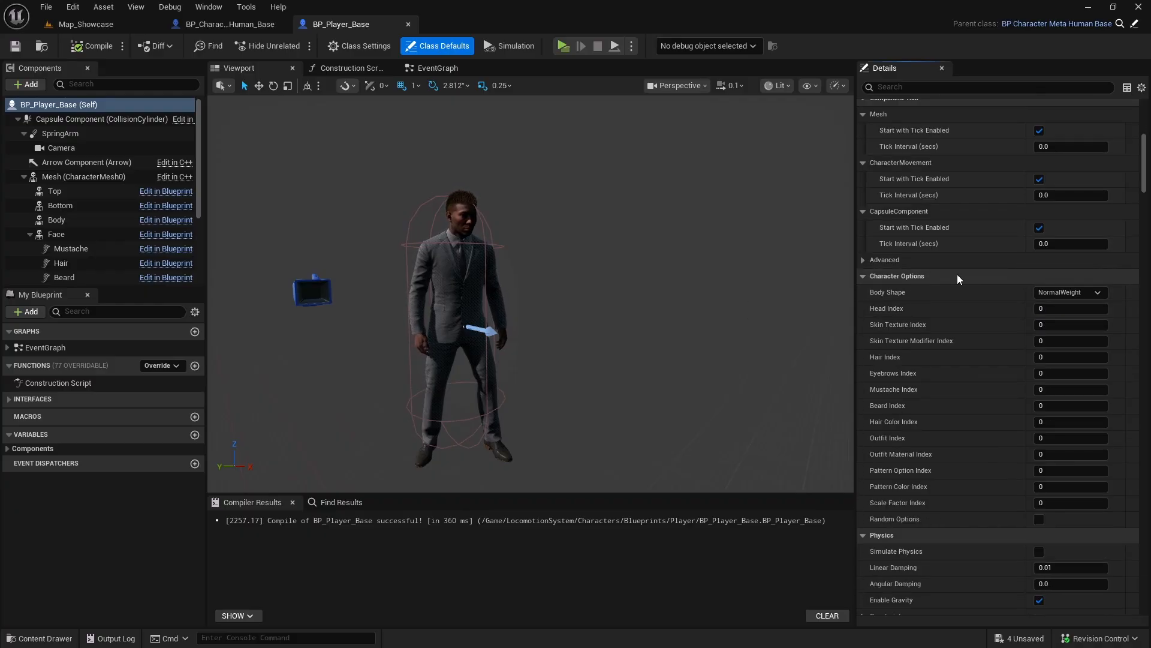
- Set the character's Skin Texture Index to 1
left_click(1073, 308)
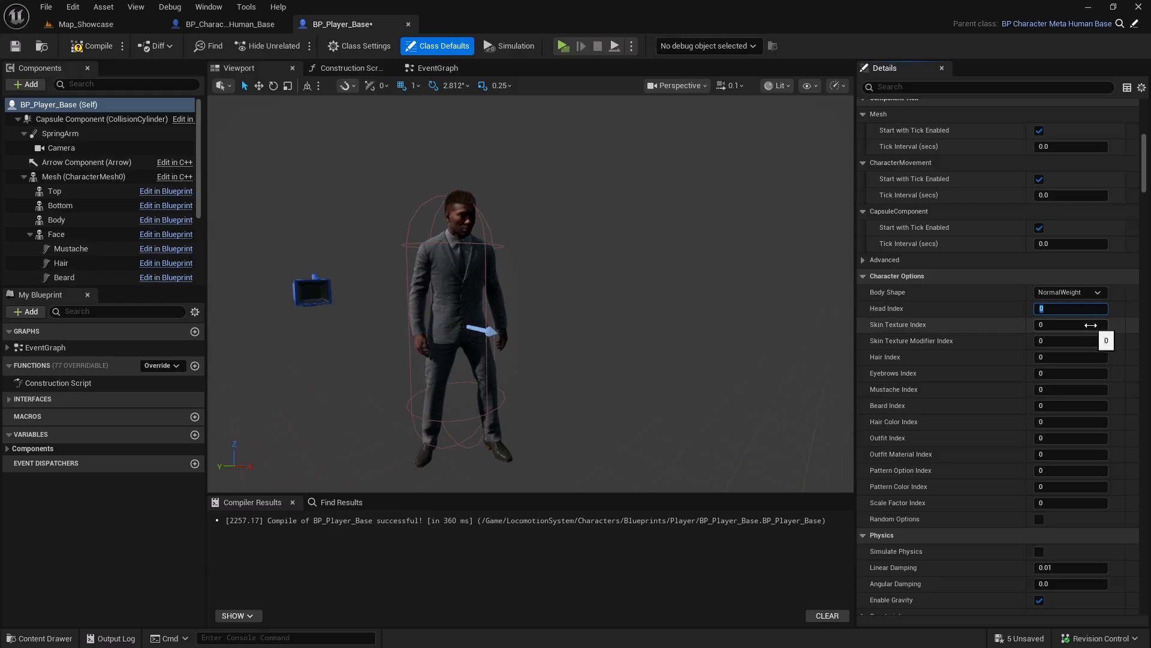
left_click(1092, 326)
key("Return")
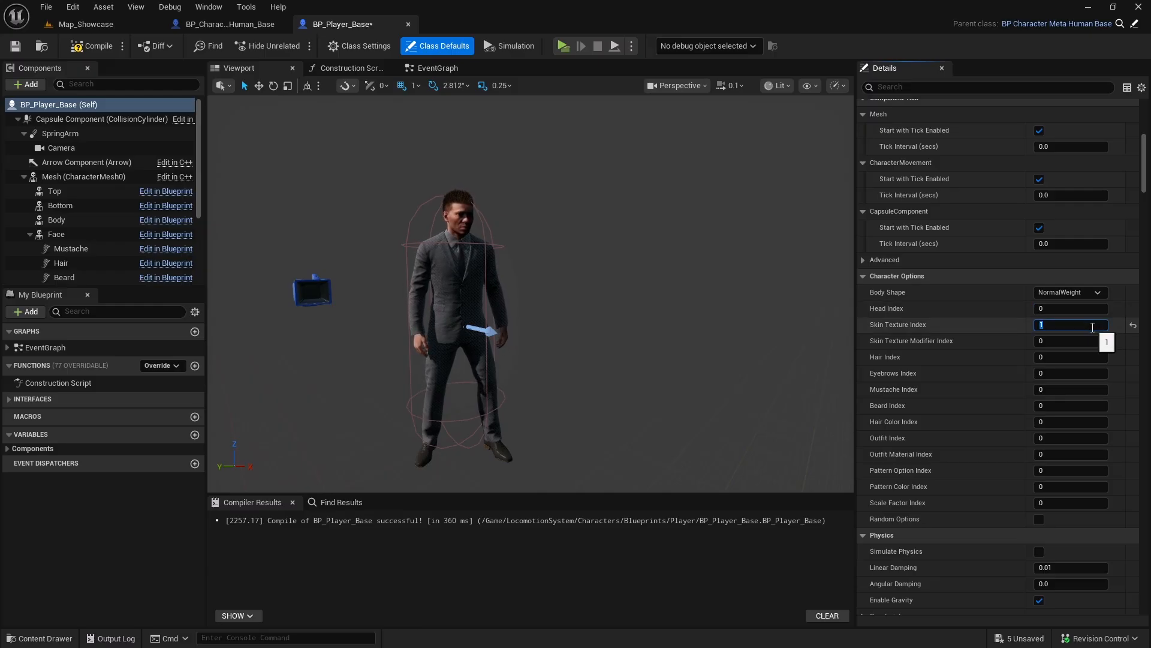
- Try the head variants 1 to 5 on the character and set the Head Index to 4
key("w")
right_click_drag(610, 311, 569, 296)
key("w")
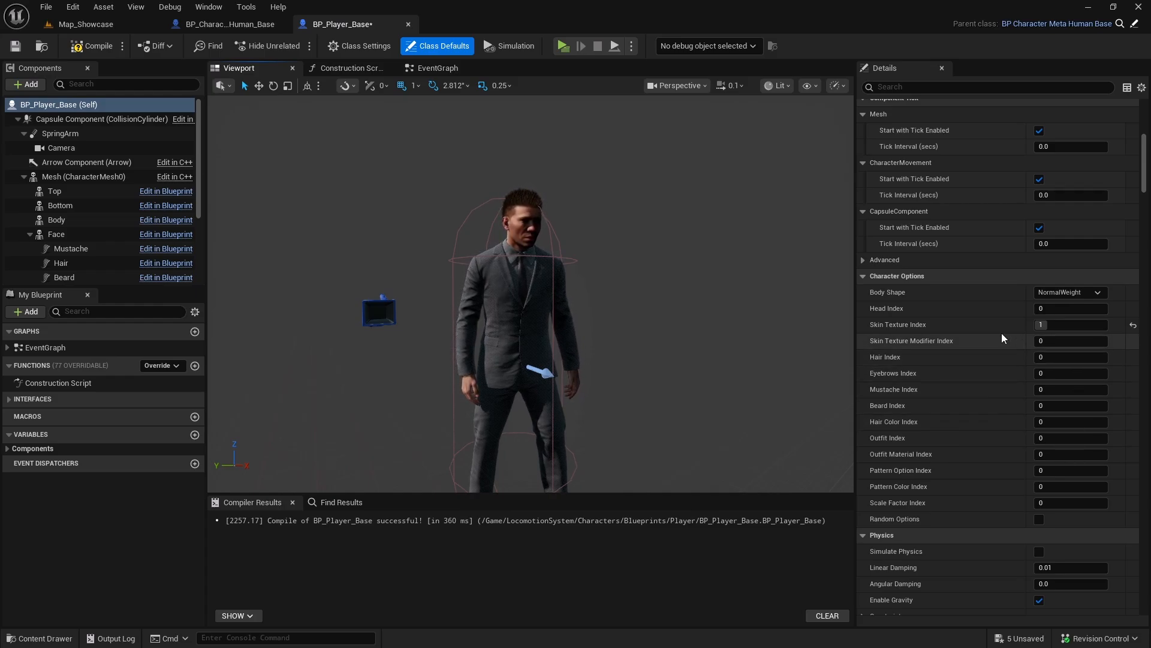
left_click(1083, 309)
type("1")
key("Return")
type("2")
key("Return")
type("3")
key("Return")
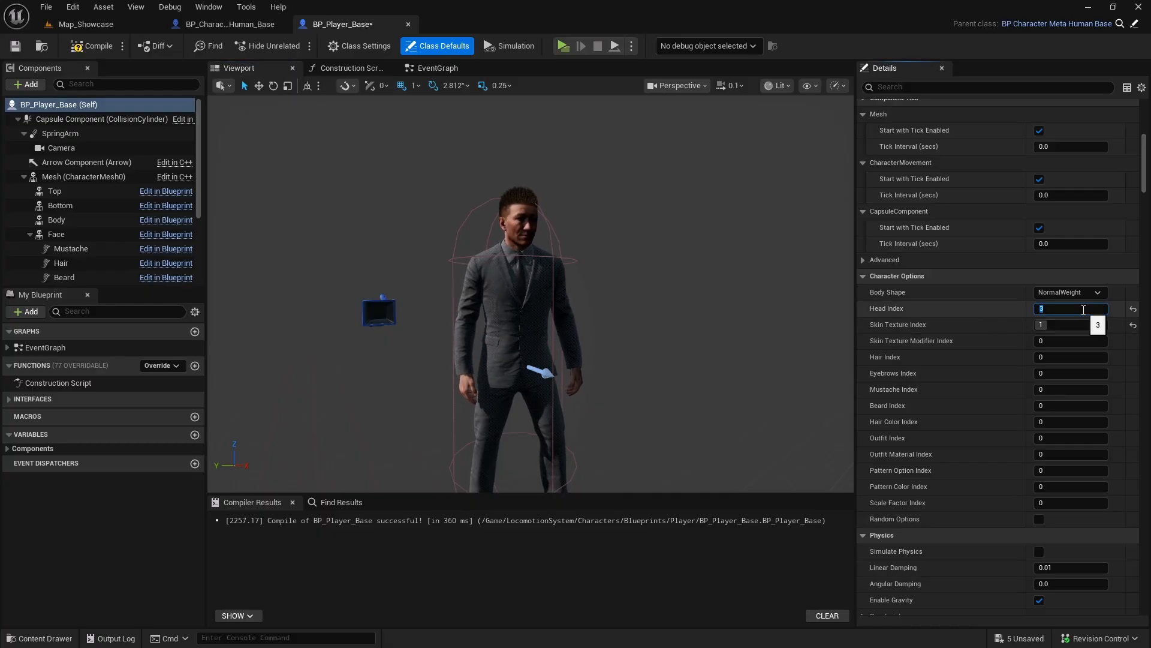
type("4")
key("Return")
type("5")
key("Return")
type("4")
key("Return")
- Try several hairstyles on the character, up to index 4, and set the Hair Index to 1
left_click(1084, 341)
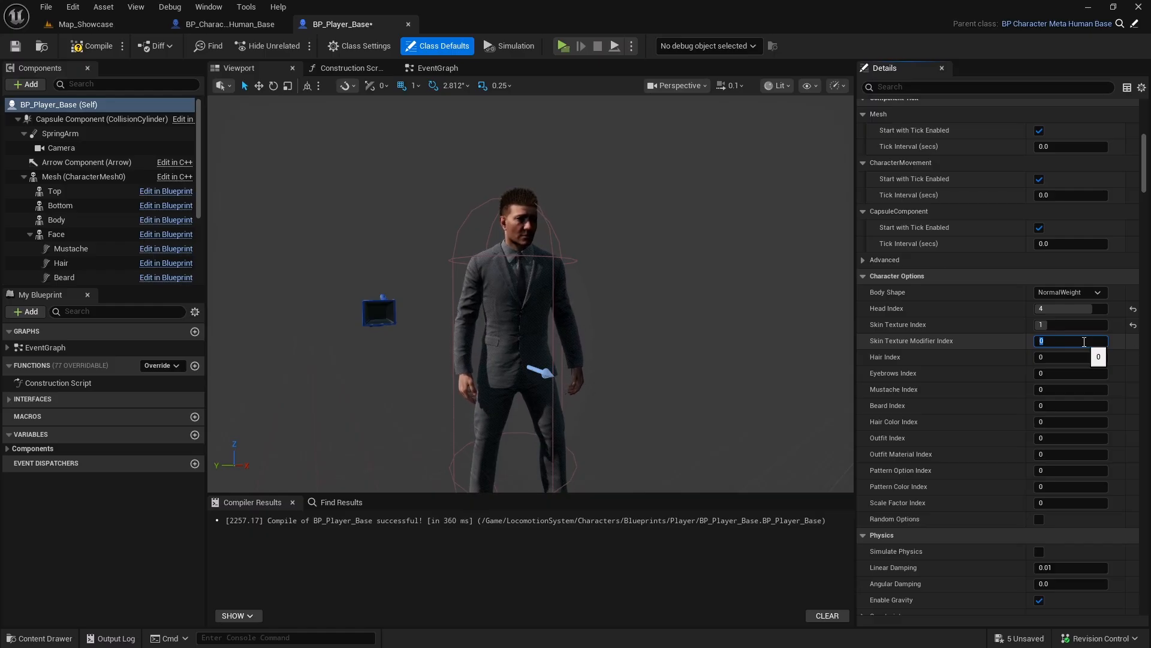
right_click_drag(666, 359, 728, 352)
key("w")
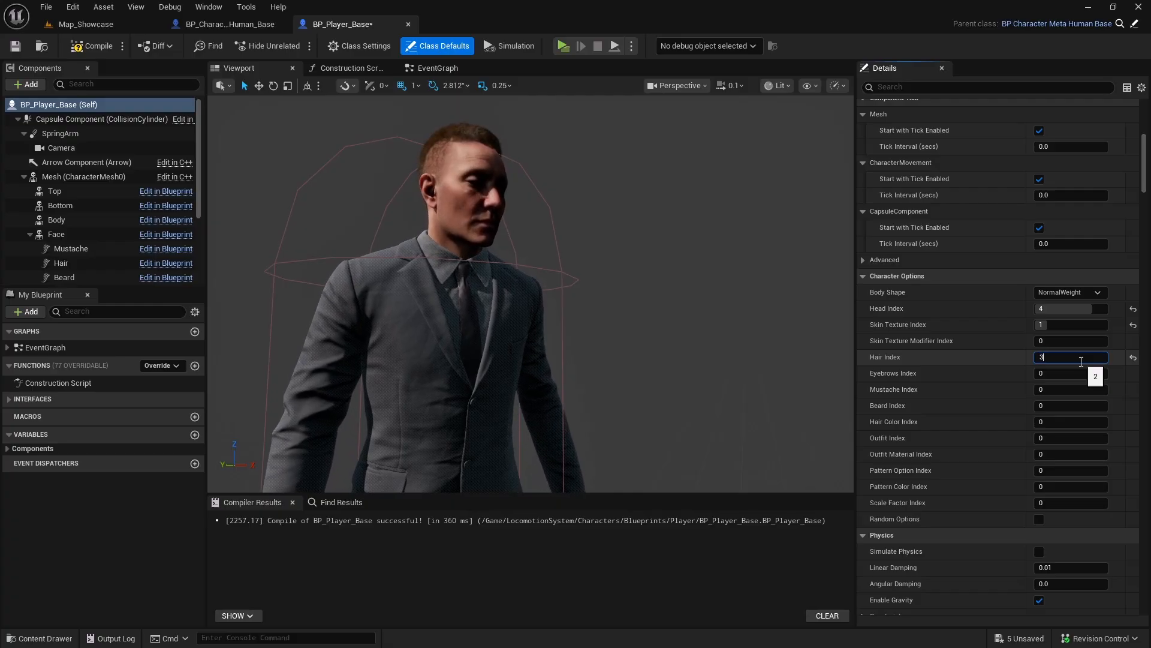
key("Return")
type("4")
key("Return")
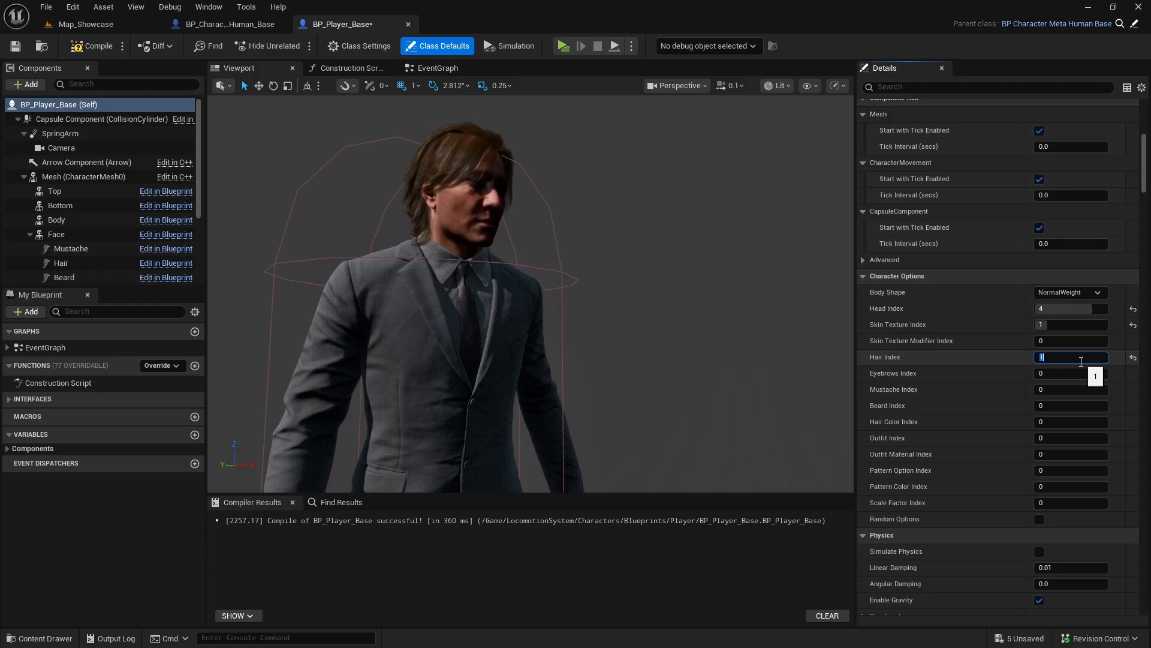
type("2")
key("Return")
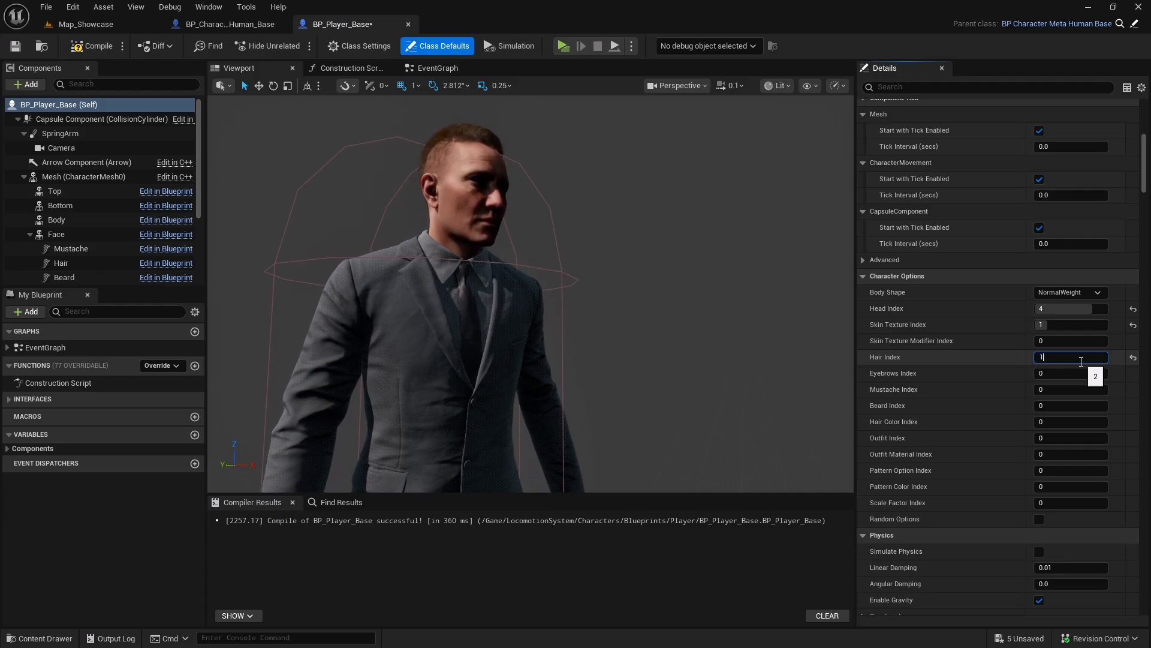
key("Return")
key("Return")
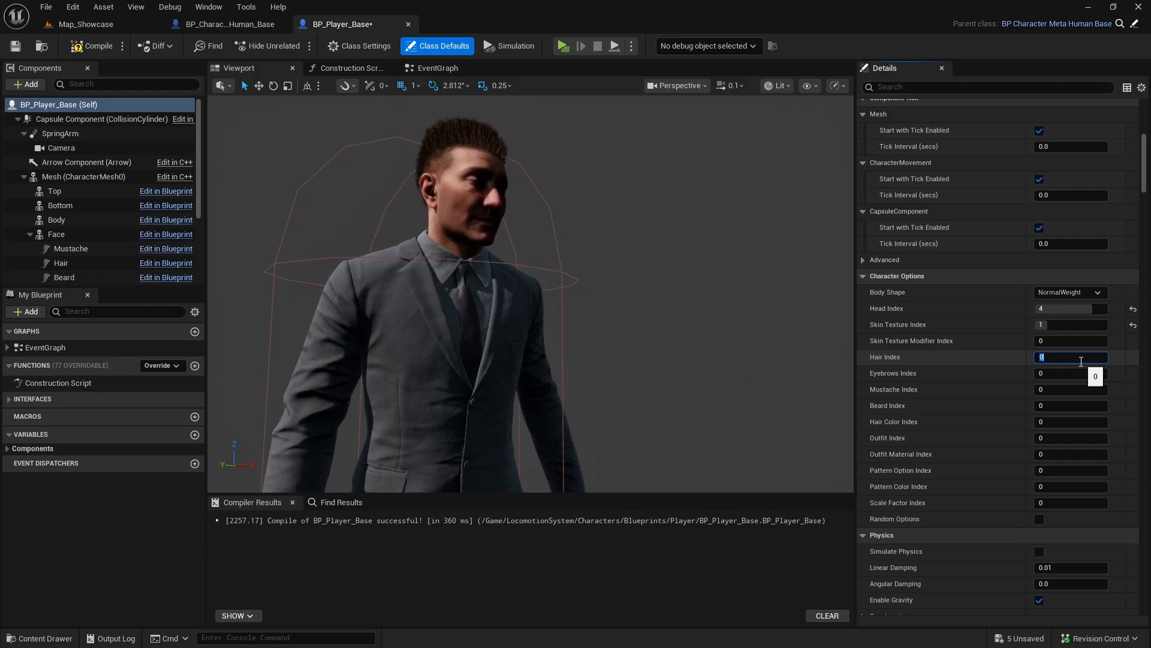
type("1")
key("Return")
- Set the character's Mustache Index to 3 and Beard Index to 2
left_click_drag(648, 336, 612, 337, "alt")
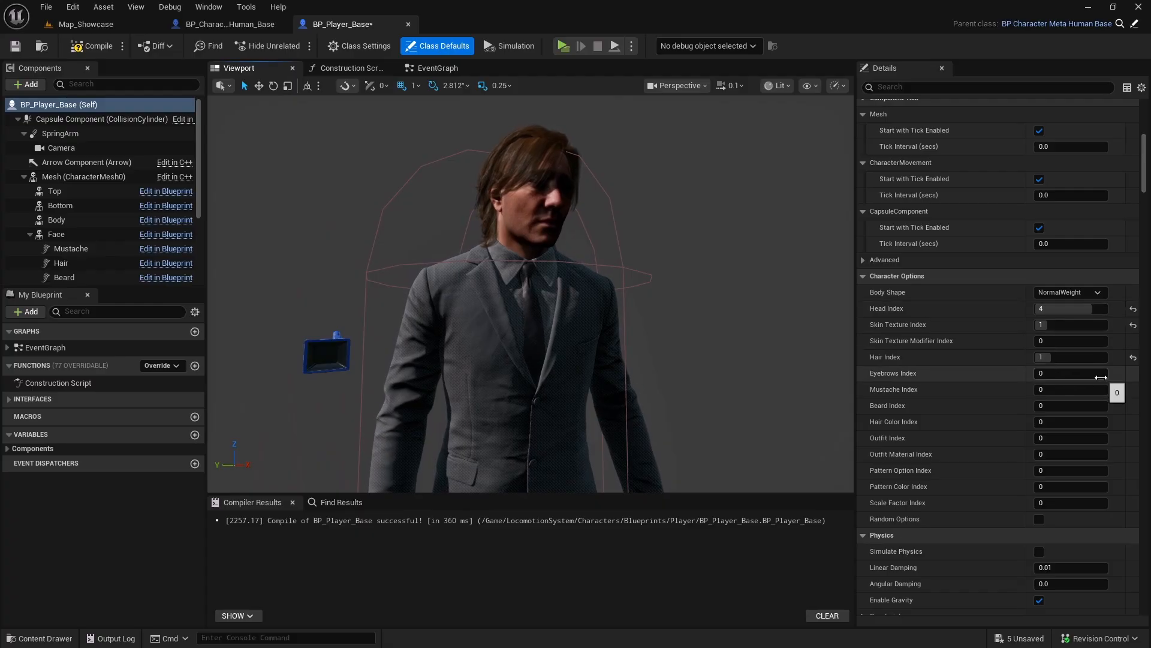
left_click(1086, 390)
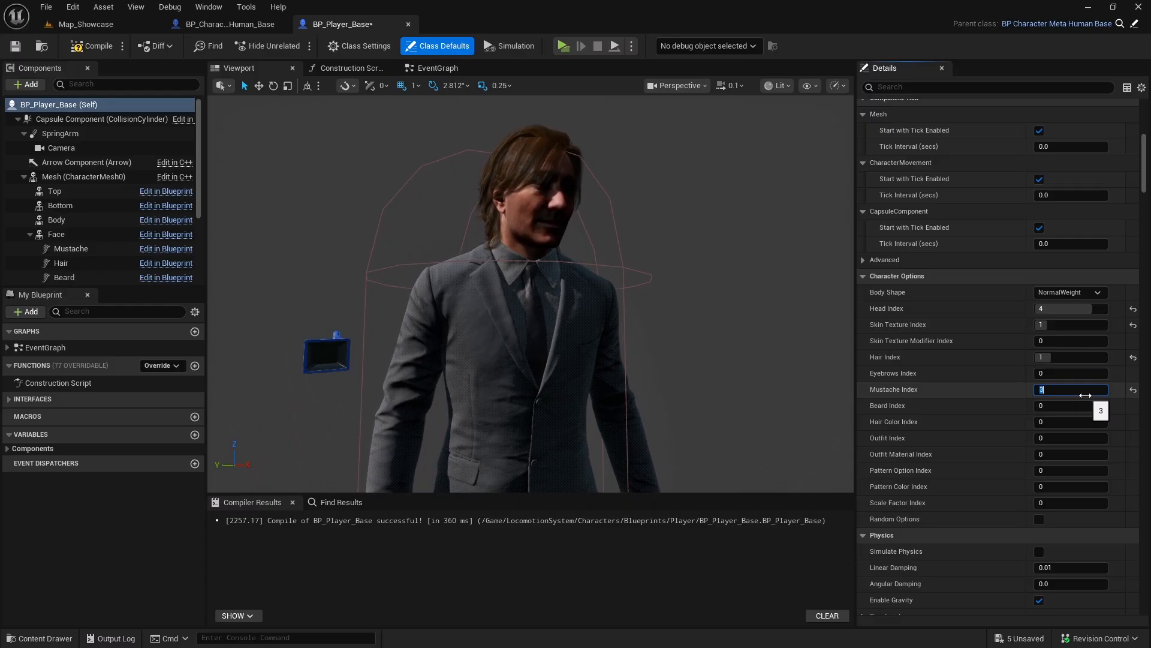
left_click(1077, 406)
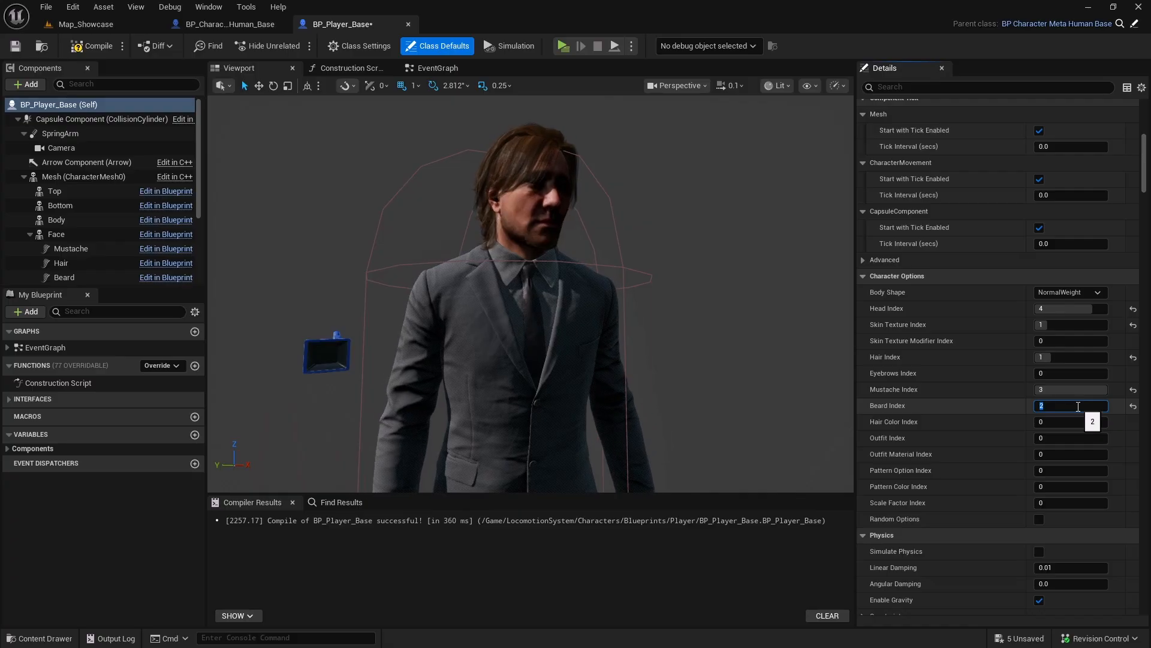
- Set the character's Hair Color Index to 3
right_click_drag(620, 326, 612, 363)
key("s")
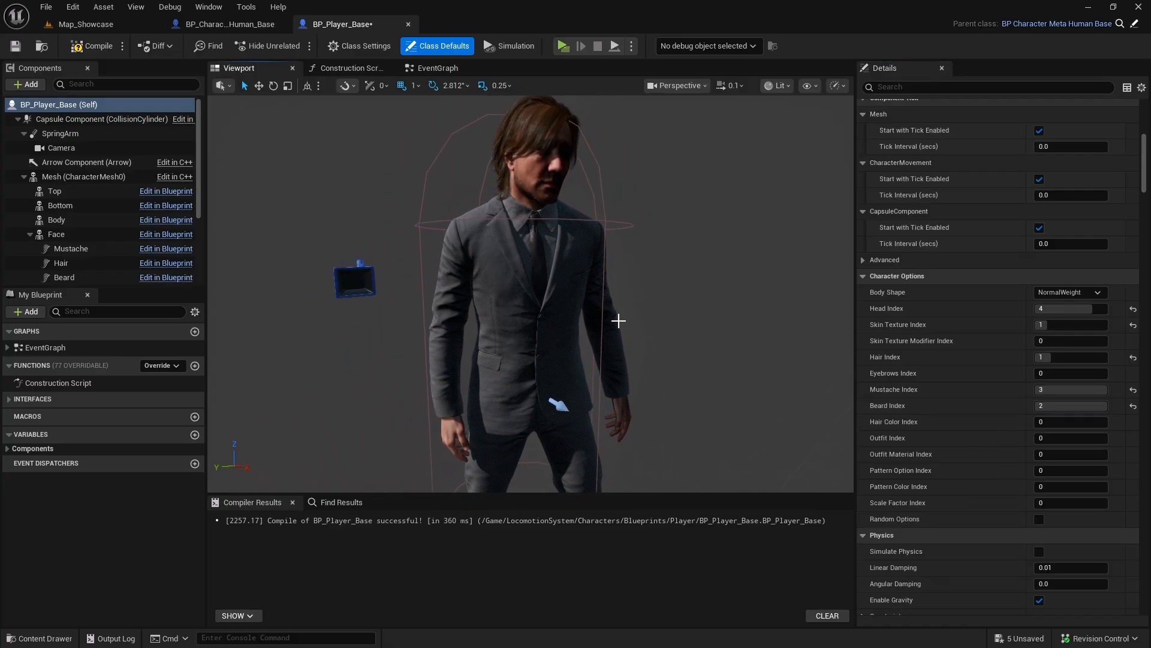
left_click(1078, 422)
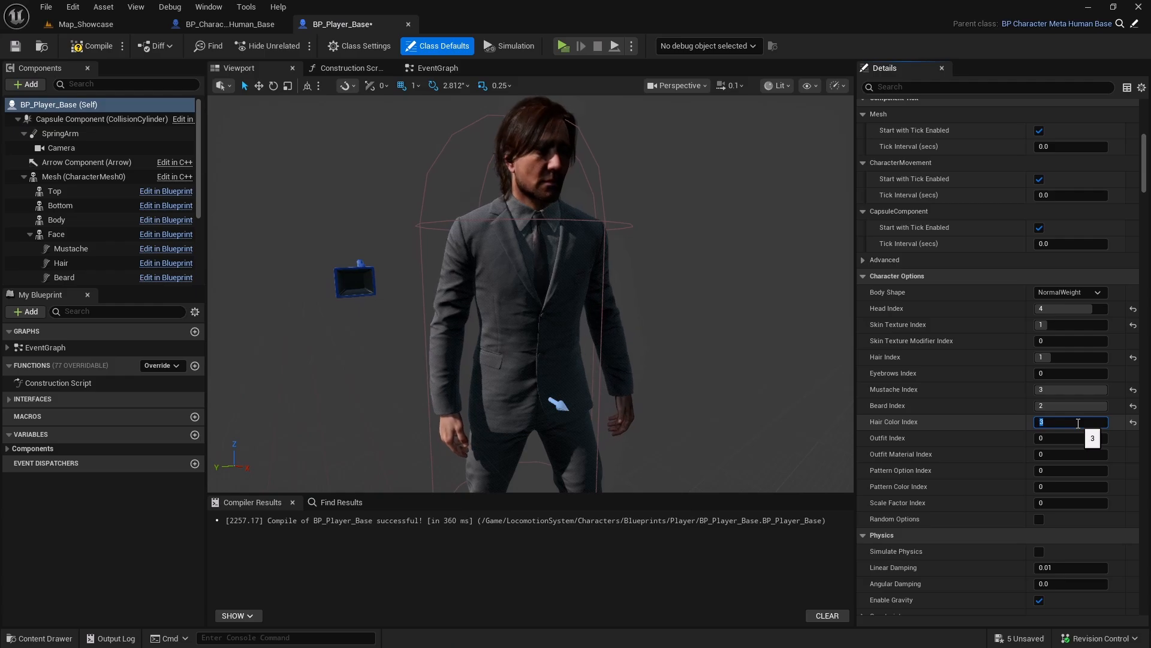
- Try the outfits 1 and 2 on the character and set the Outfit Index to 3
left_click(1089, 437)
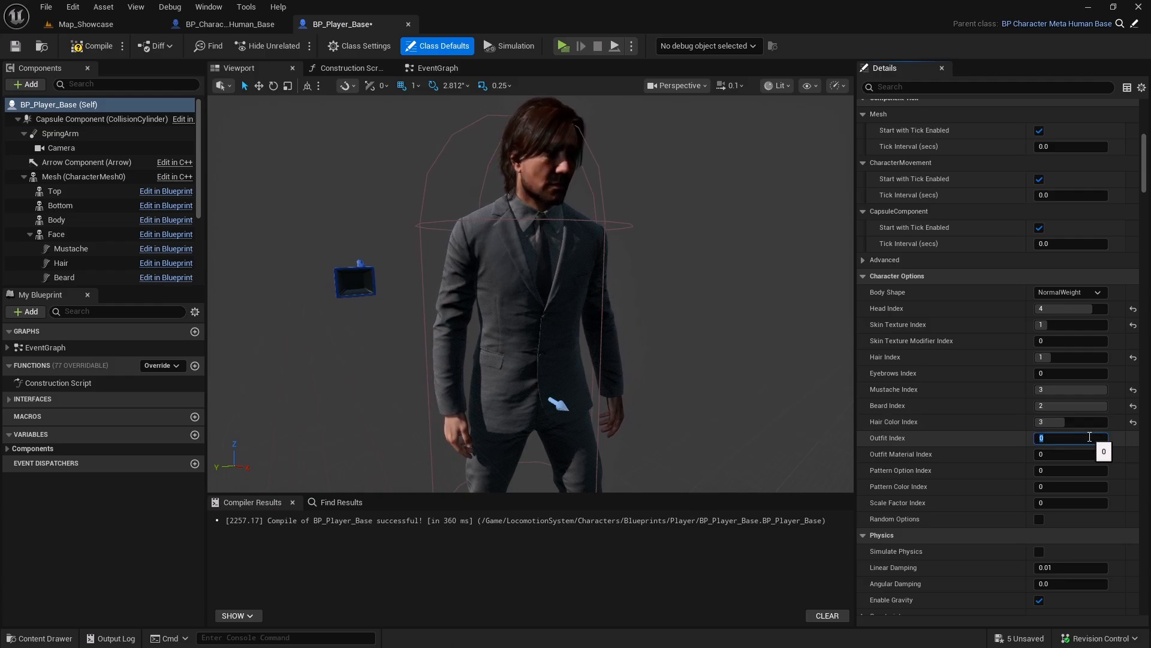
type("1")
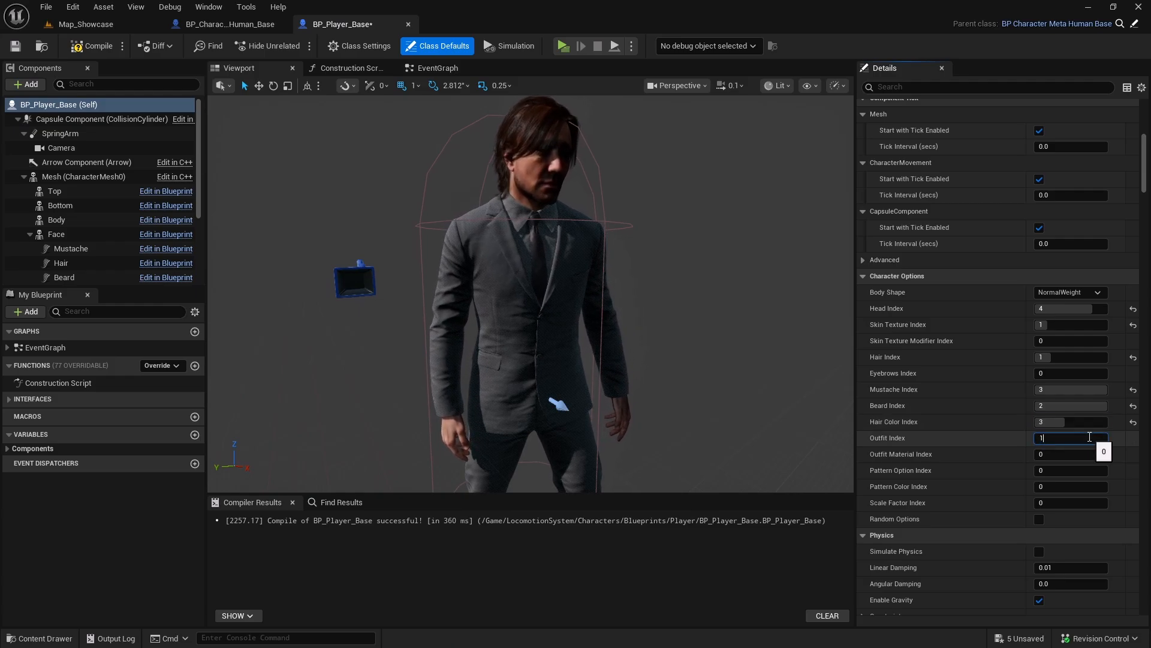
key("Return")
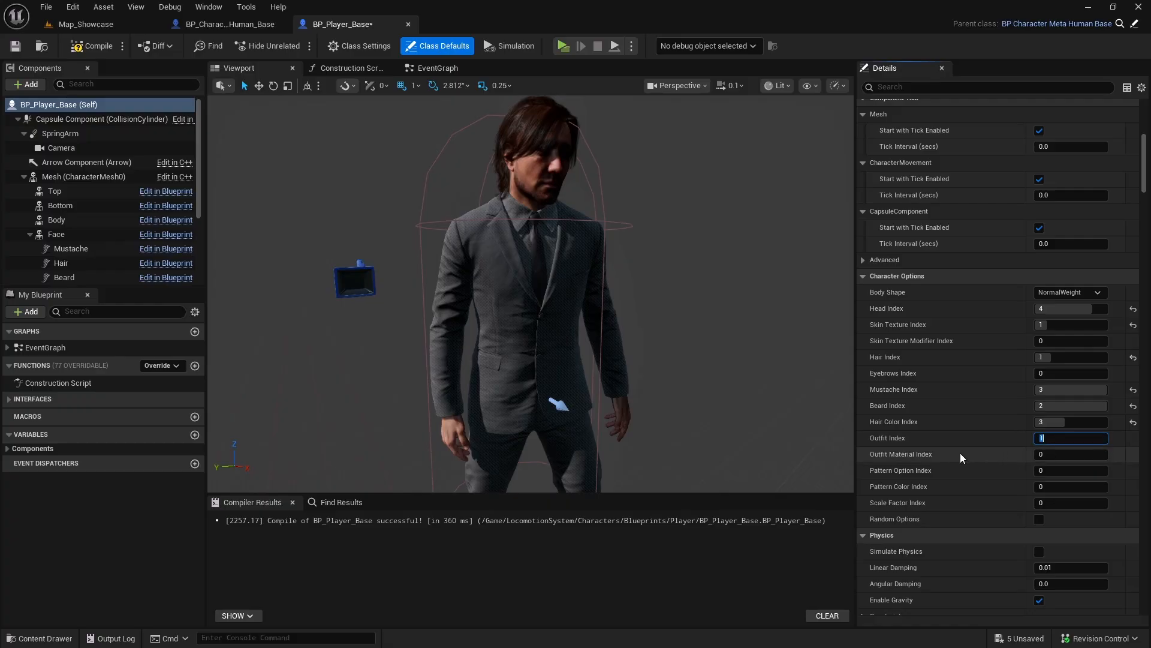
type("2")
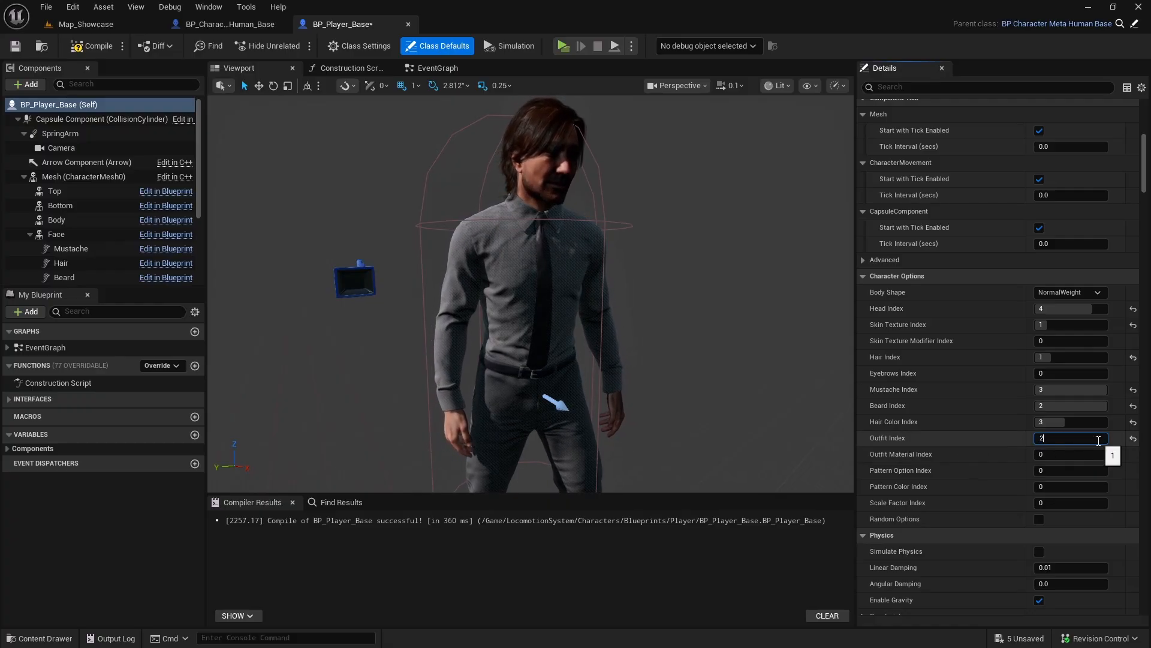
key("Return")
type("3")
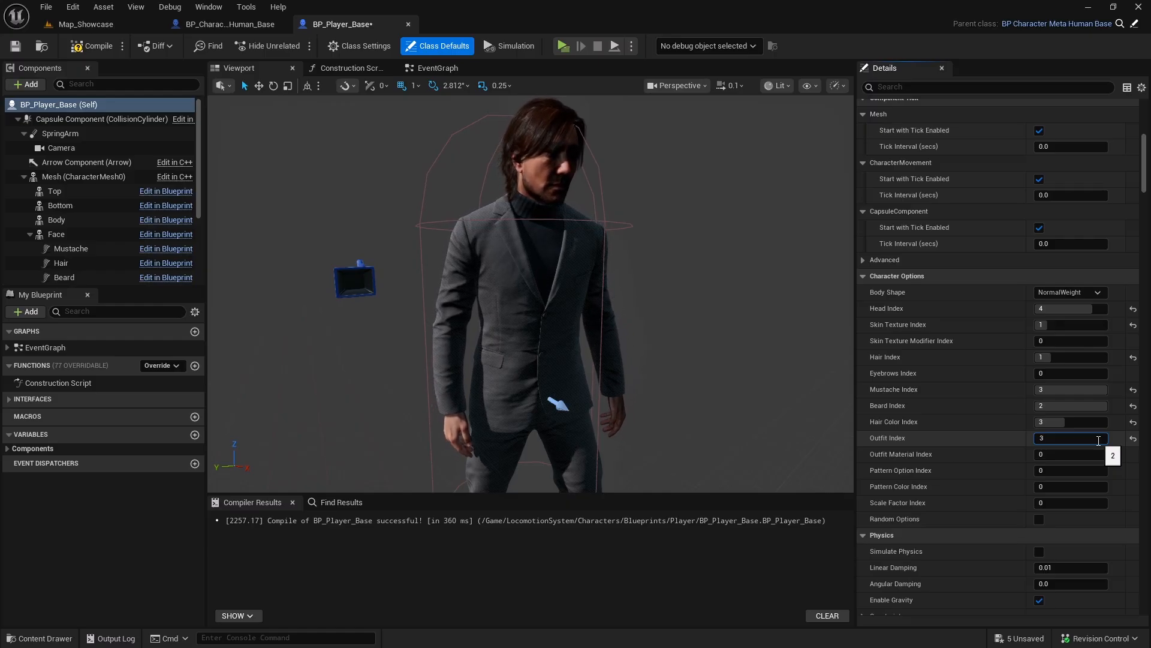
key("Return")
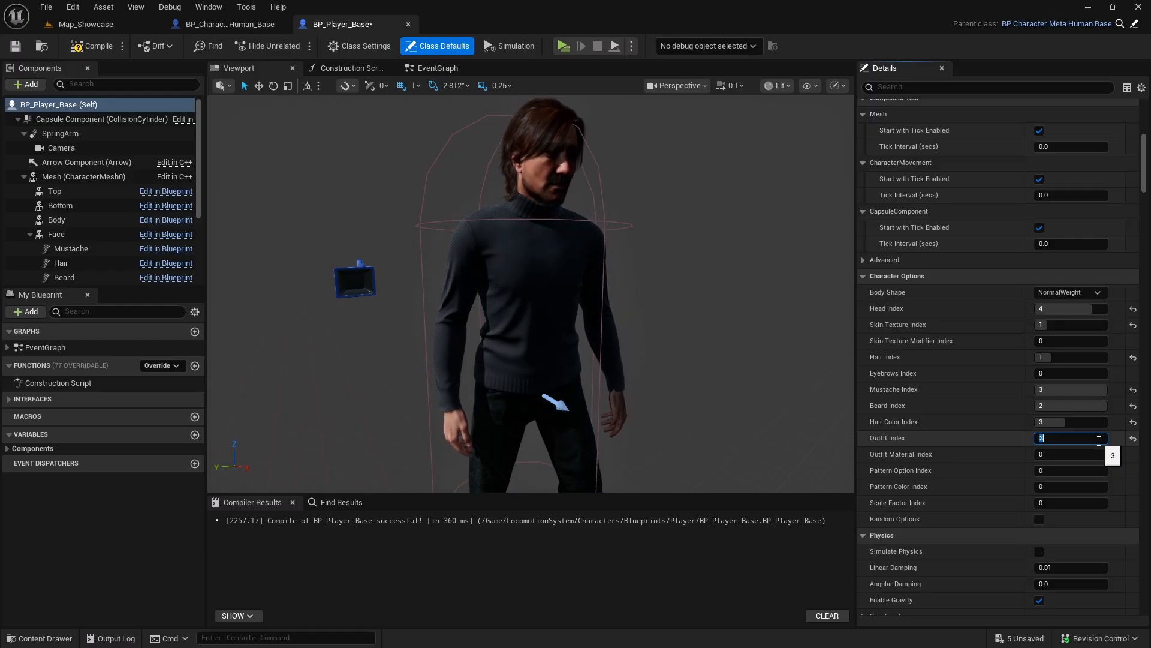
- Compile BP_Player_Base with the new appearance options and inspect the customized character in the viewport
right_click_drag(707, 354, 671, 375)
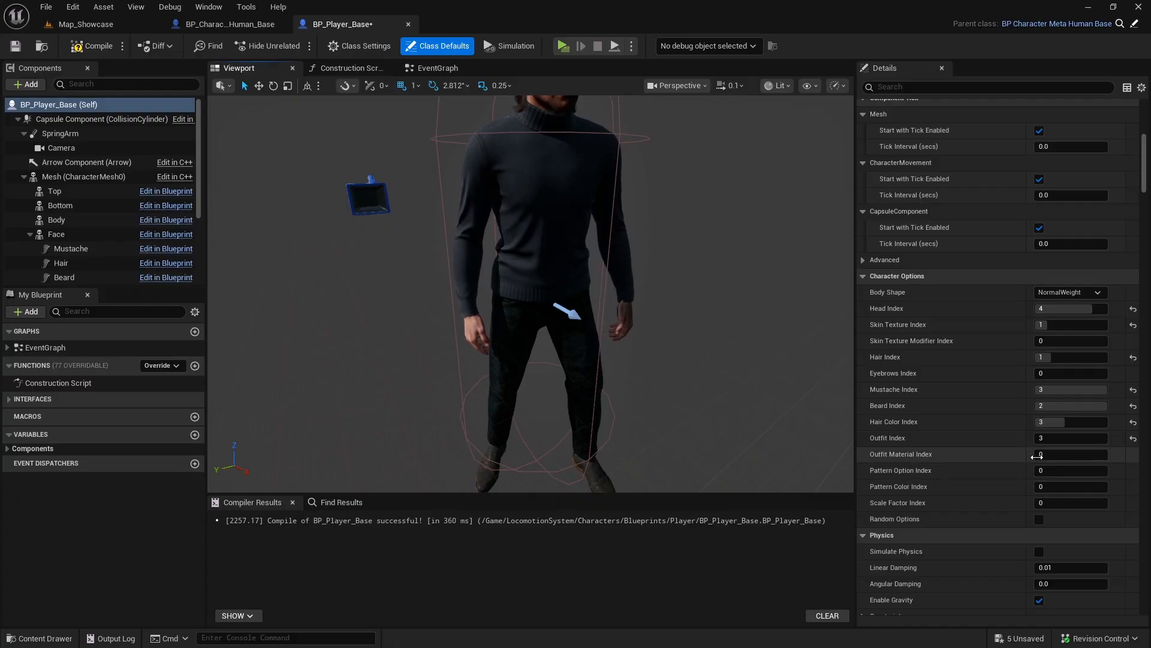
right_click_drag(424, 171, 443, 156)
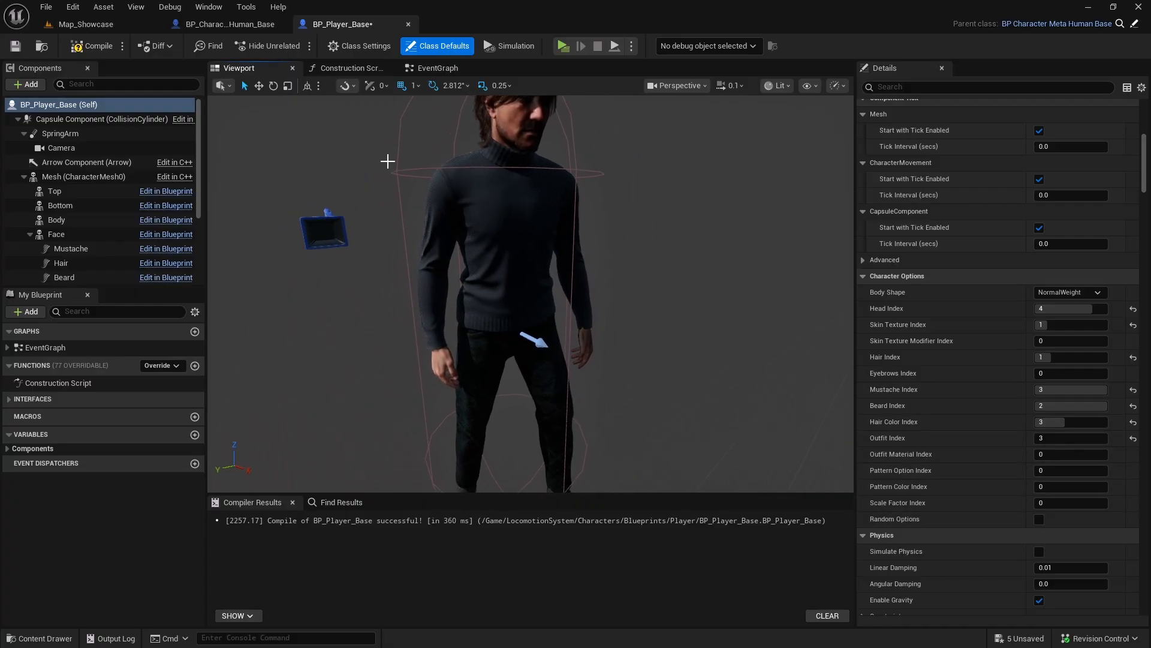
left_click(91, 54)
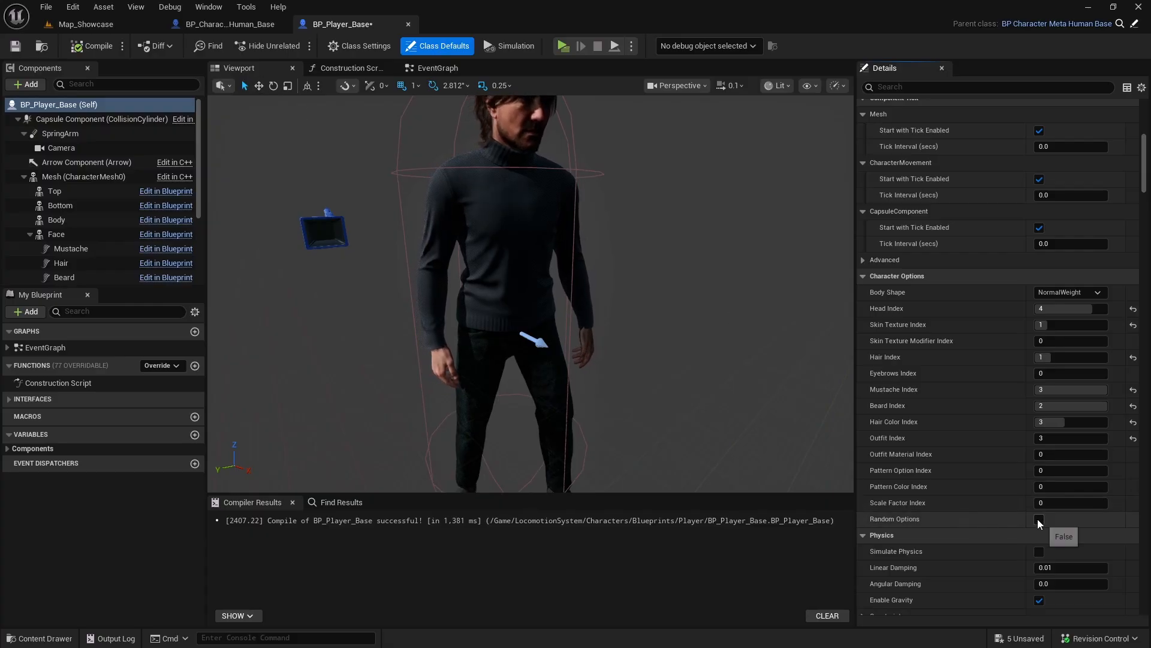
right_click_drag(624, 312, 621, 270)
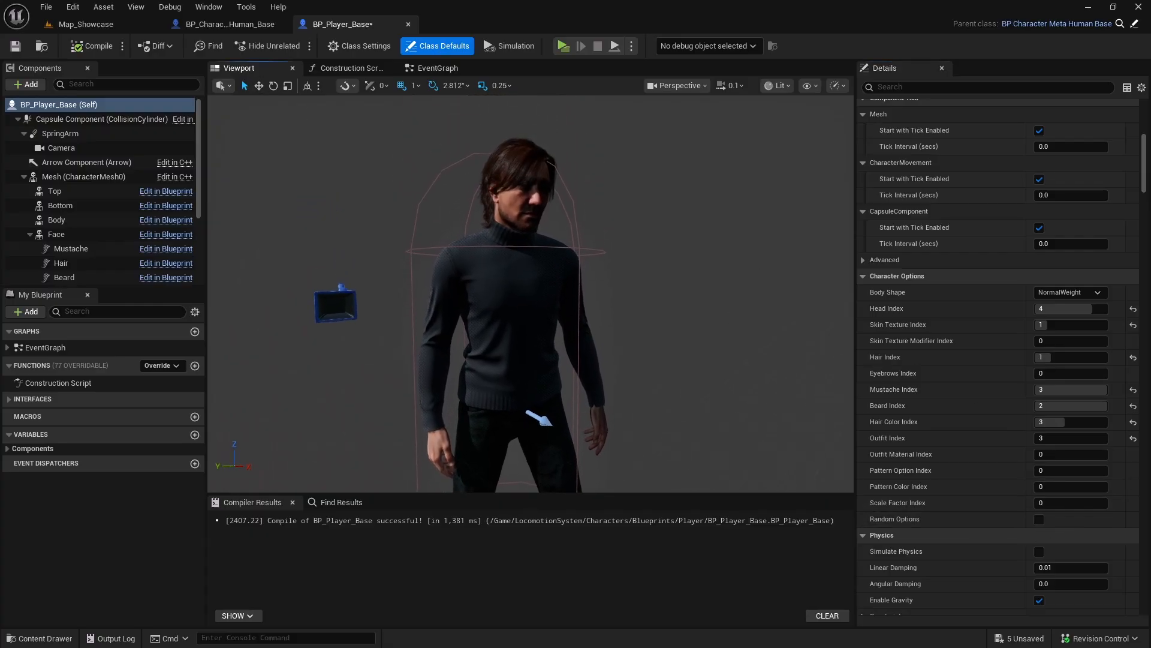
right_click_drag(594, 216, 531, 221)
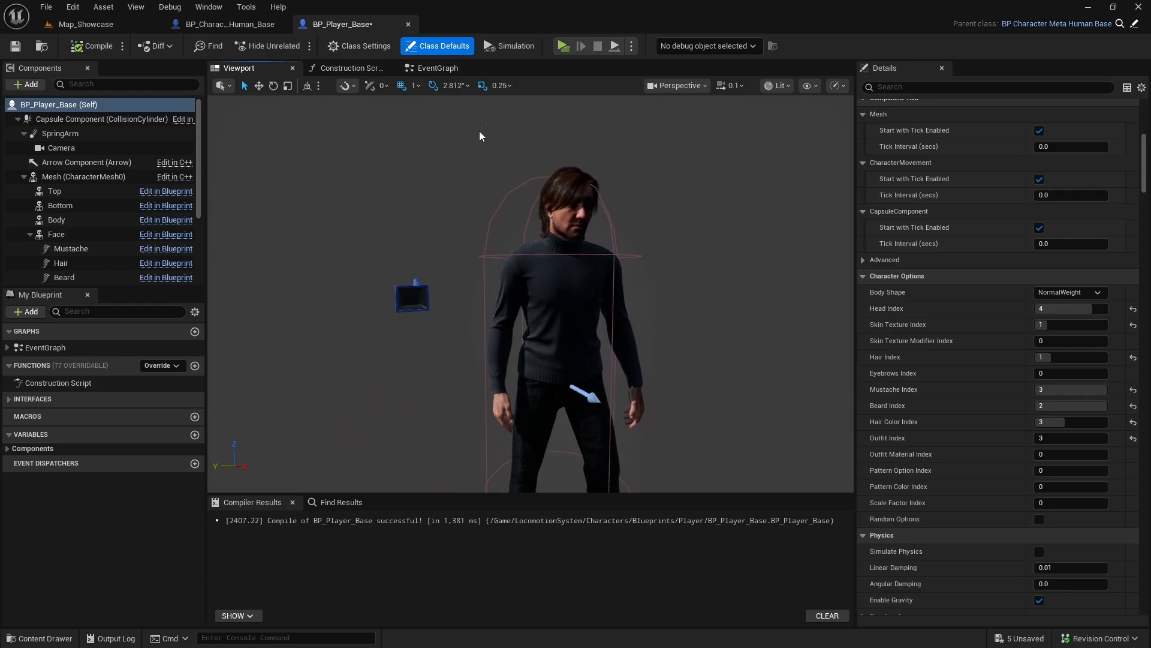
- Playtest the level and run the customized player character over the ramp and floor, checking its appearance from several angles
left_click(564, 45)
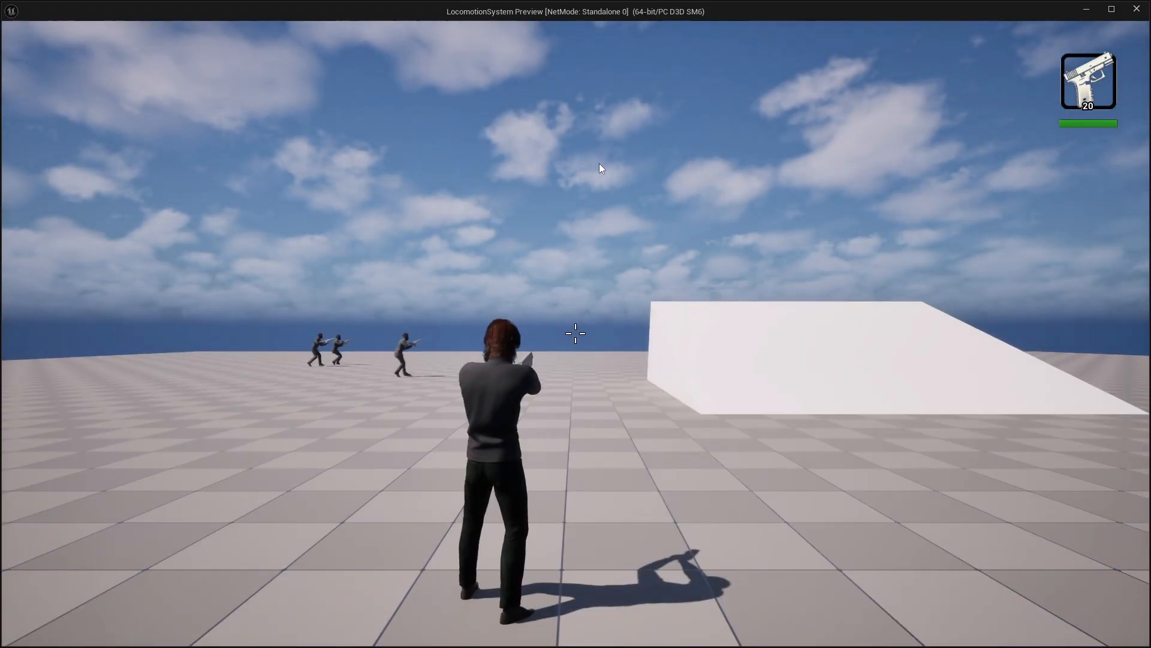
left_click(596, 174)
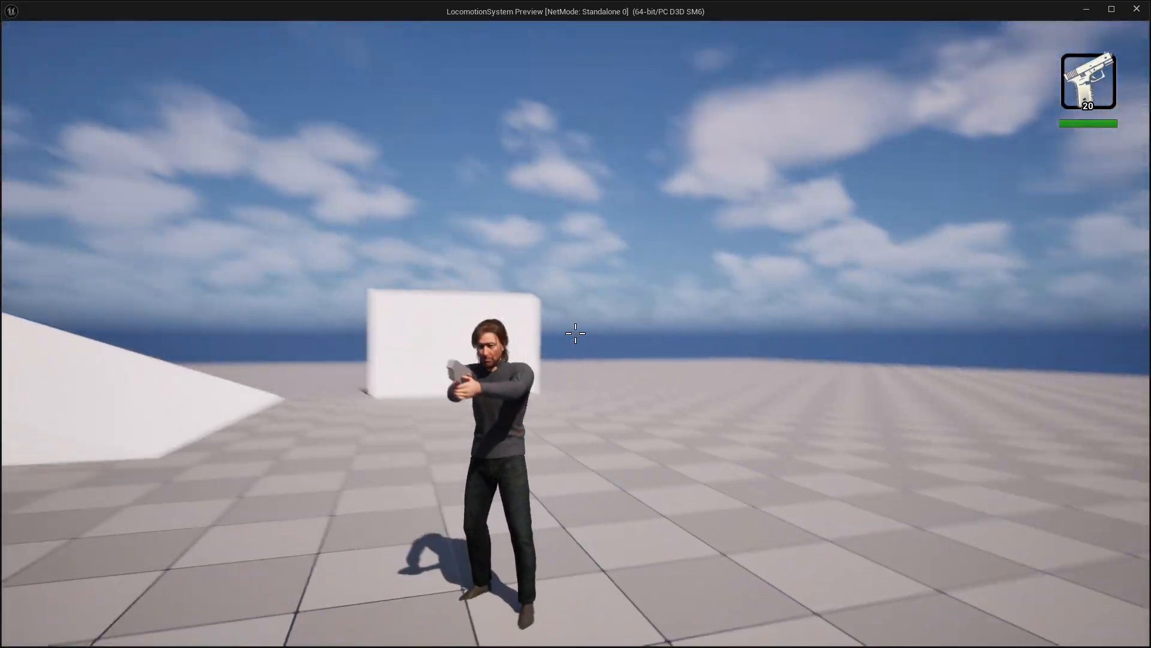
key("w")
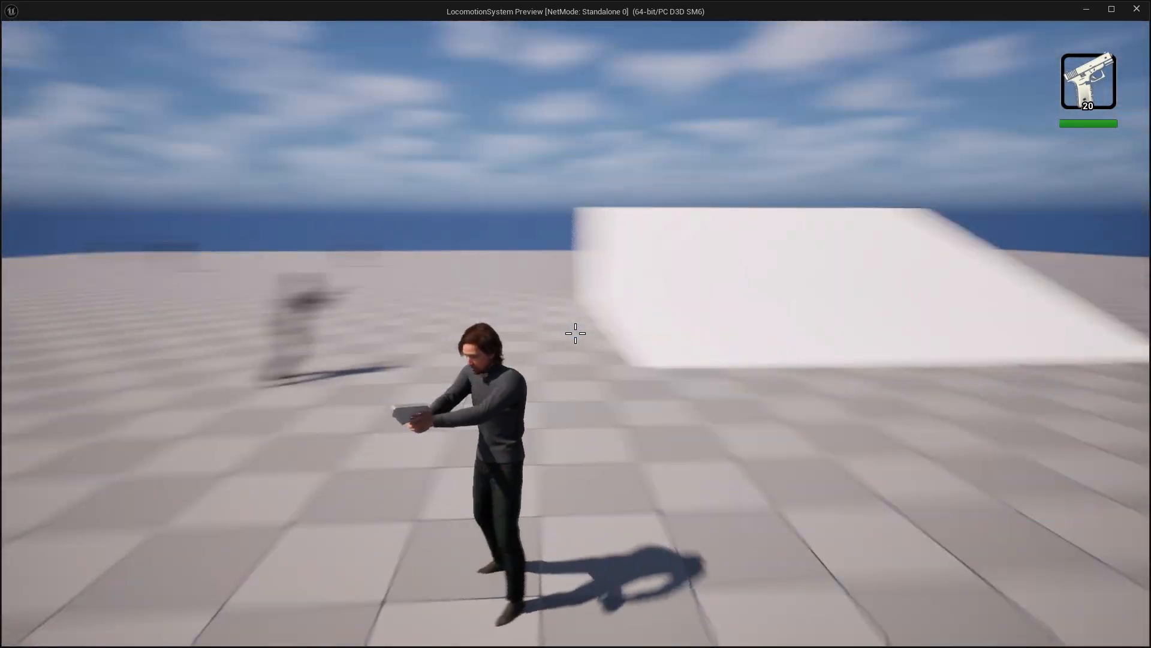
key("w")
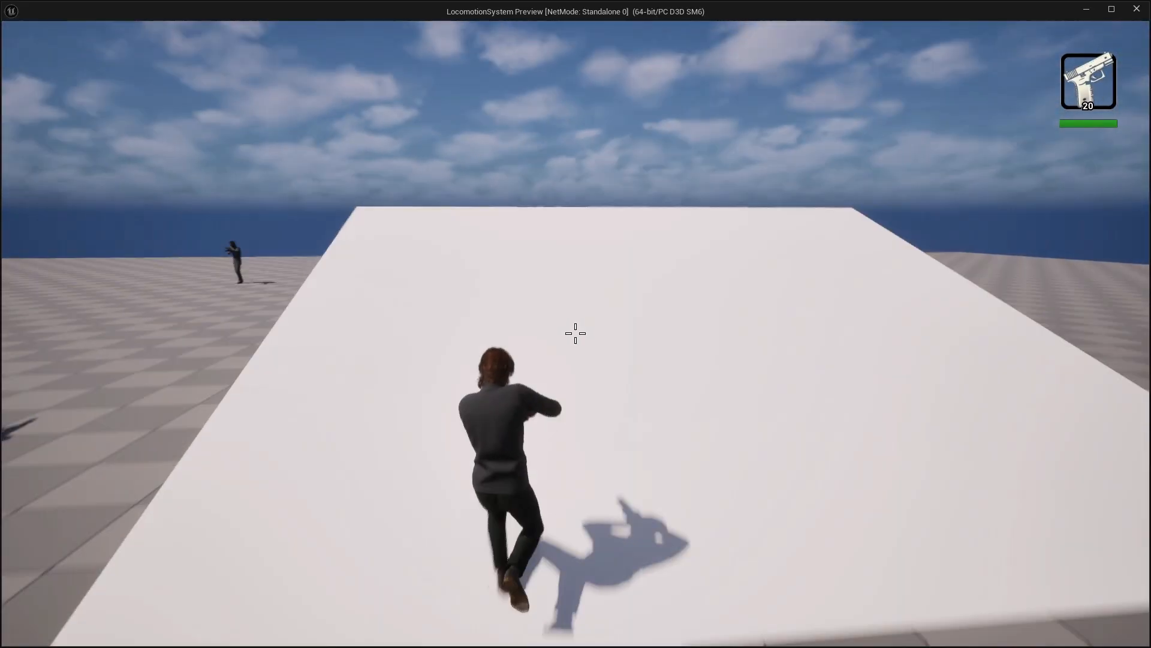
key("w")
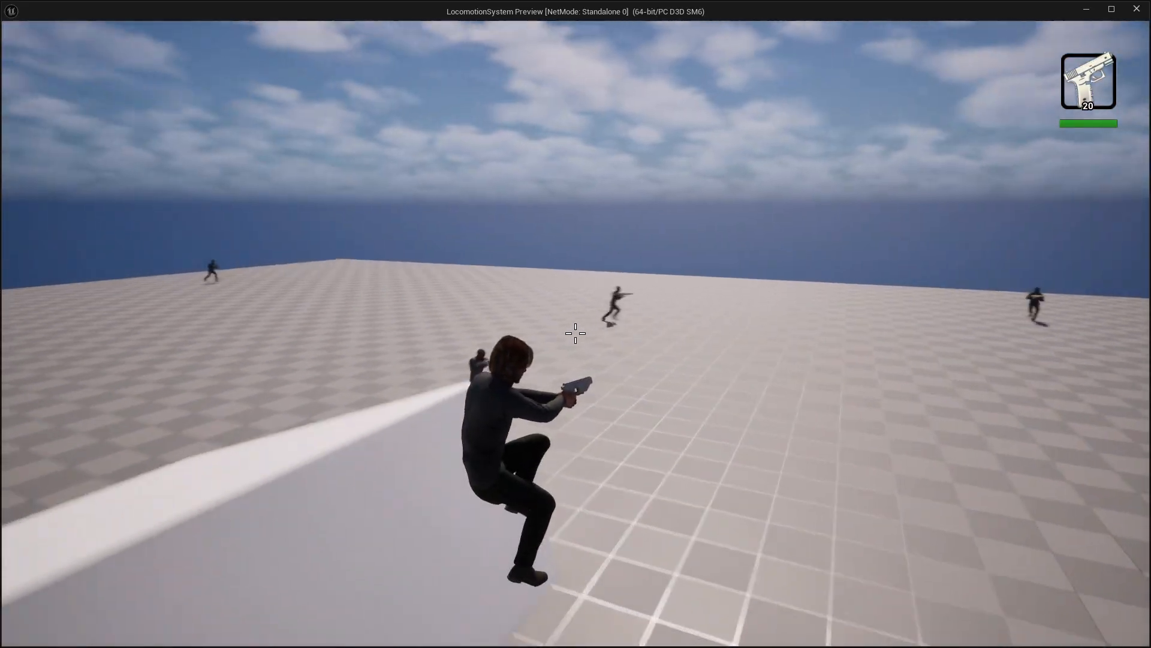
key("w")
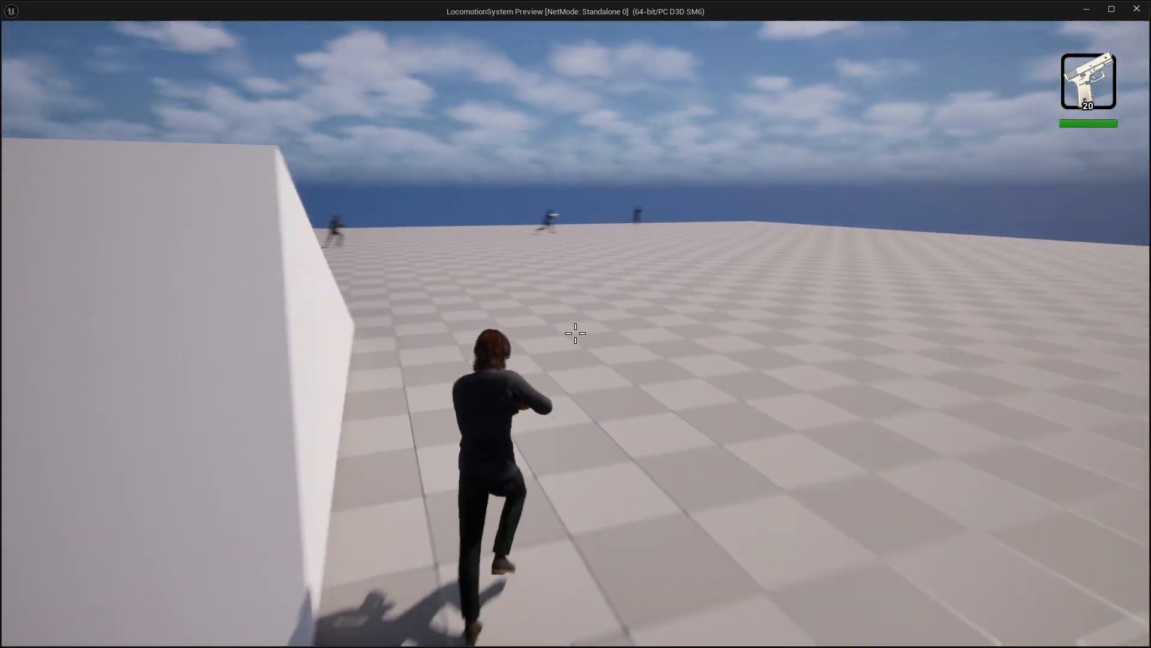
key("w")
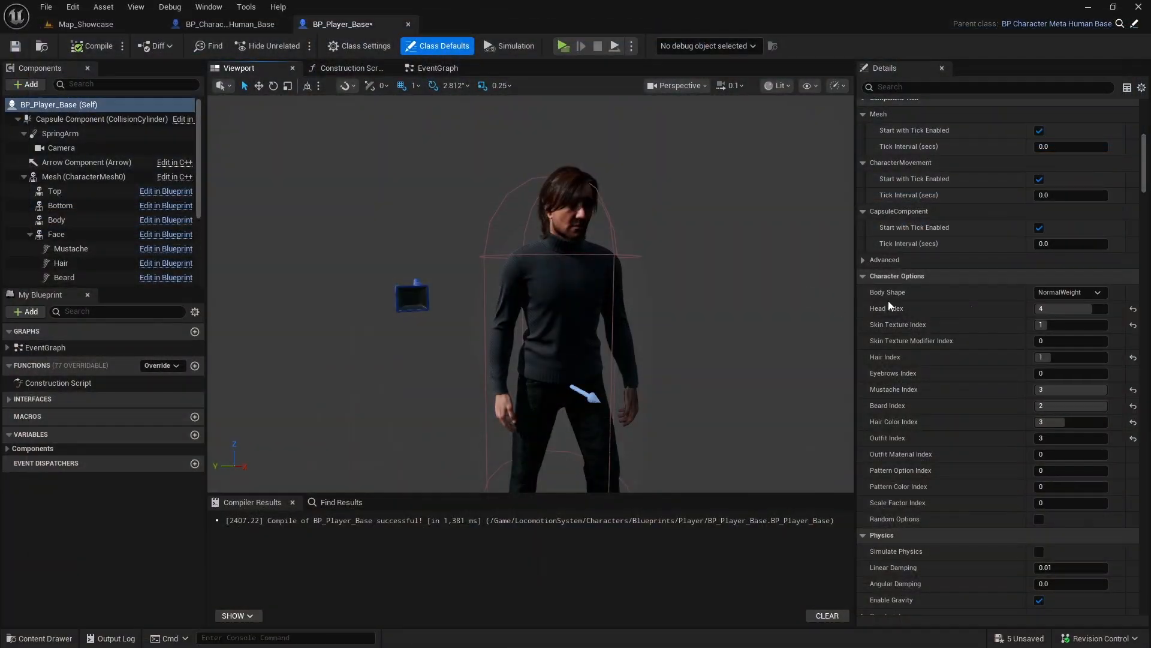
- Set the player character's Hair Index to 0 and playtest the level with the new hairstyle
left_click(1065, 356)
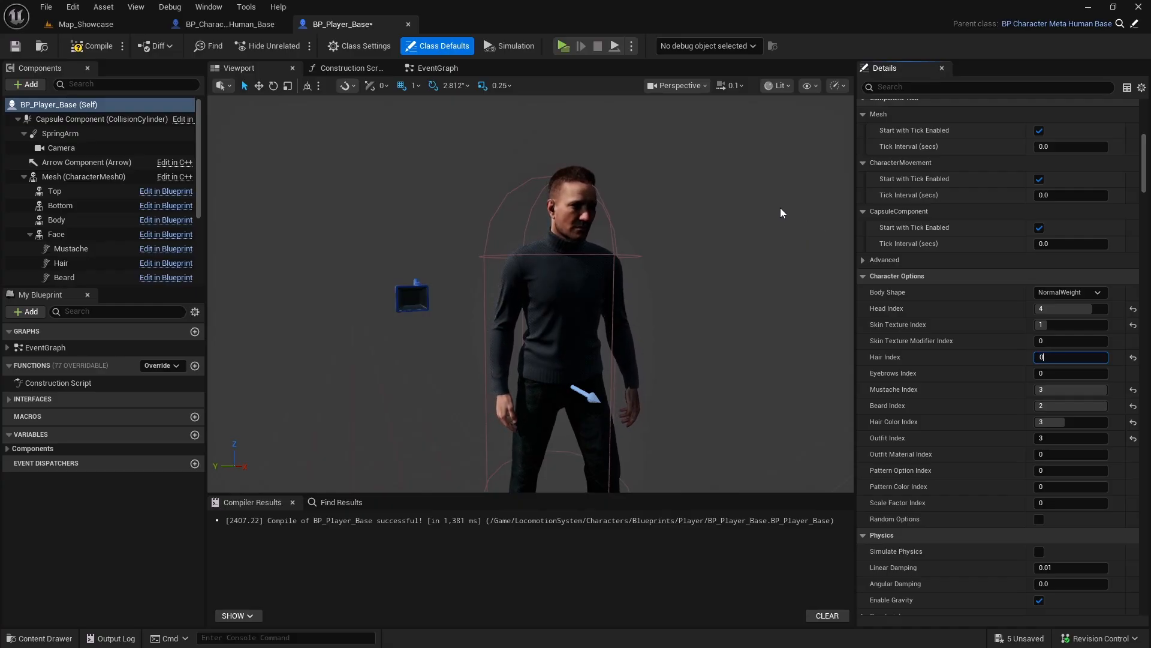
left_click(561, 47)
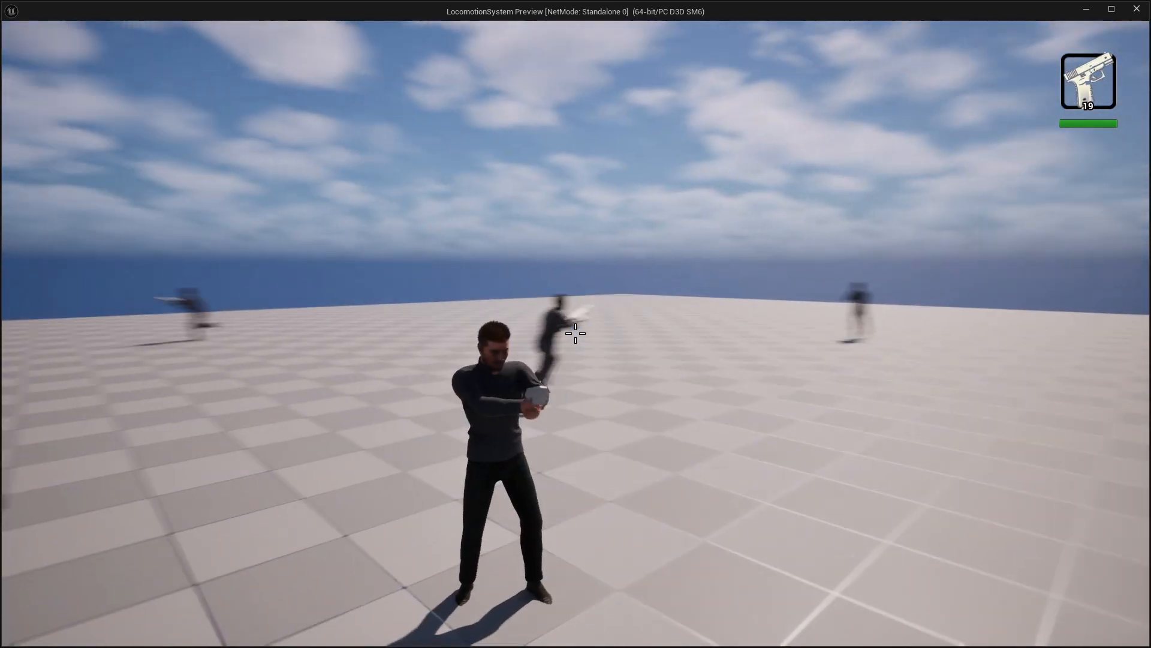
key("w")
key("w")
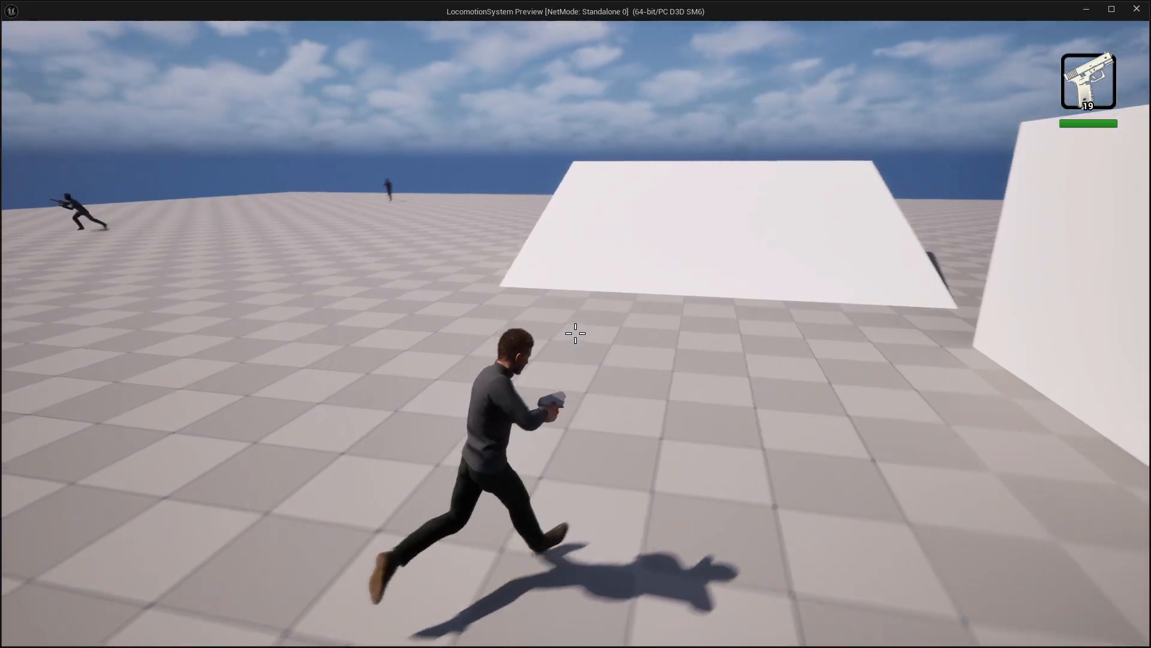
key("Escape")
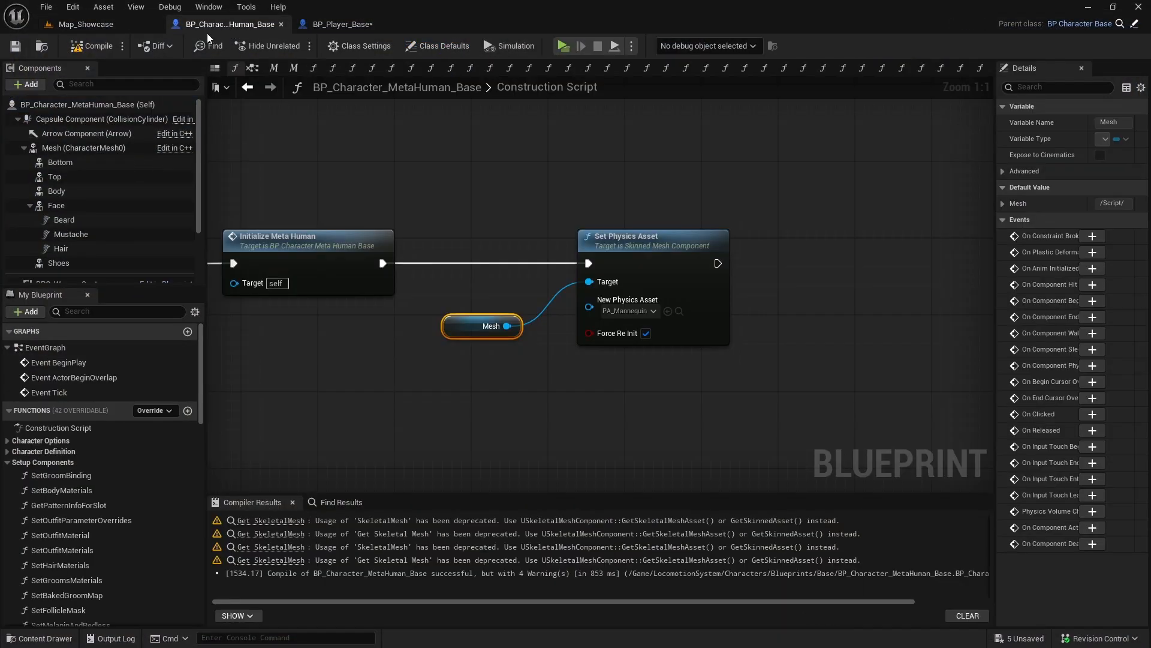
- Return to Map_Showcase and open the BP_NPC_Base blueprint from the Characters/Blueprints/NPC folder
left_click(229, 28)
left_click(86, 24)
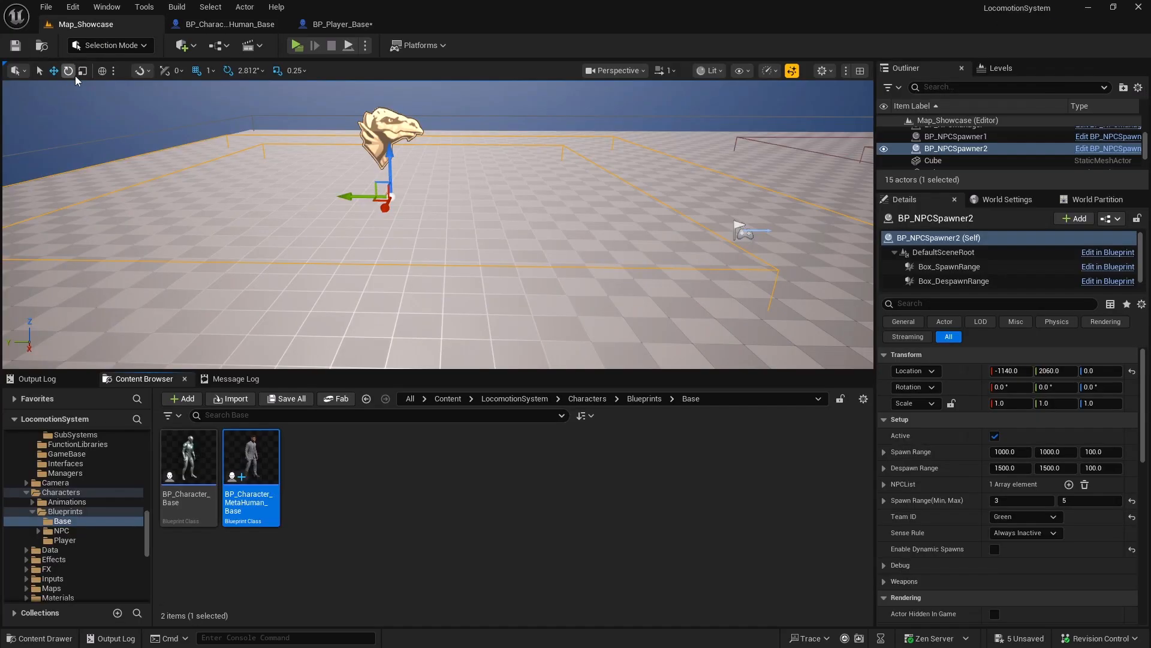
left_click(62, 530)
double_click(248, 502)
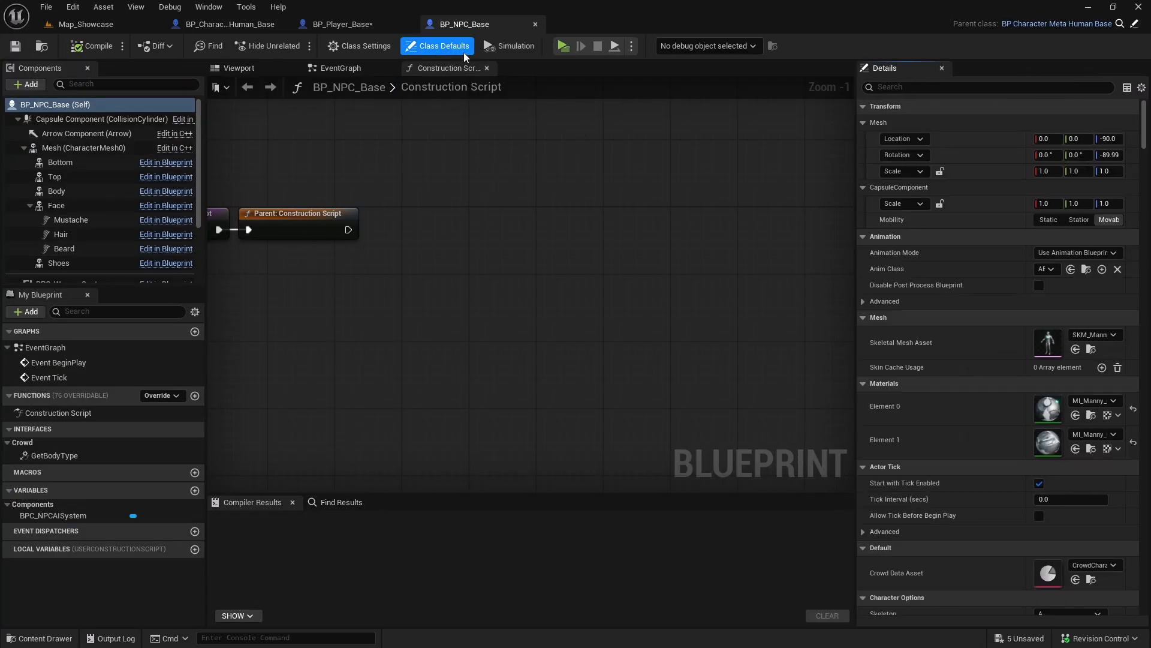
- Enable Random Options in BP_NPC_Base's Character Options and compile the blueprint with its character preview shown
scroll(956, 436, "down", 10)
scroll(959, 427, "down", 2)
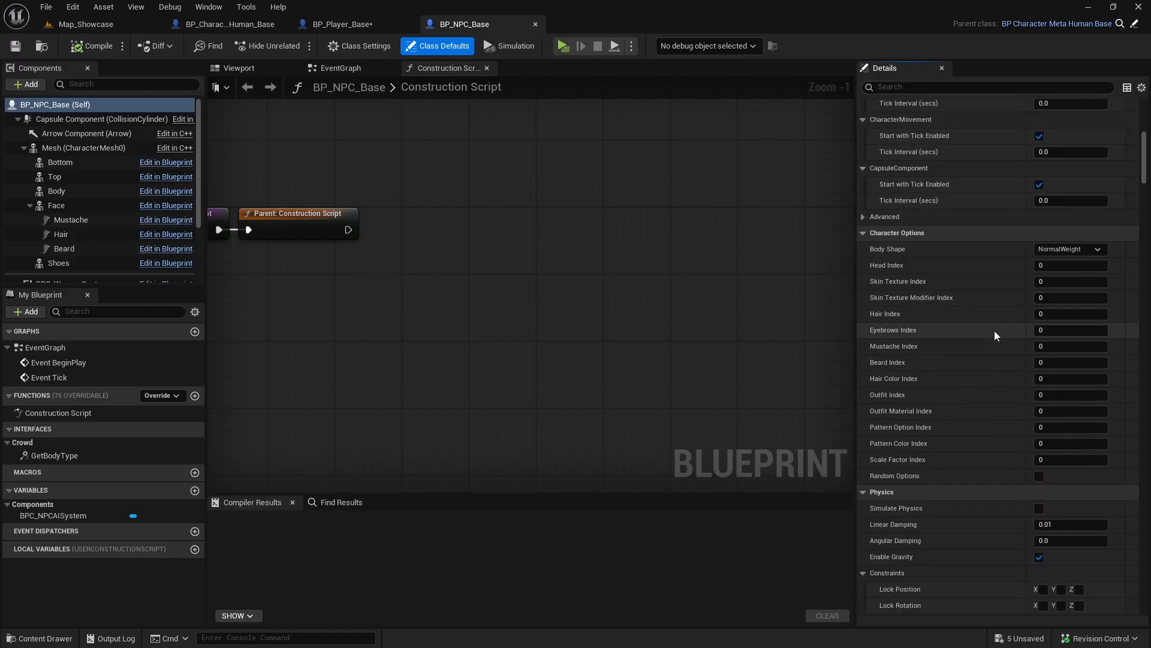
left_click(1039, 475)
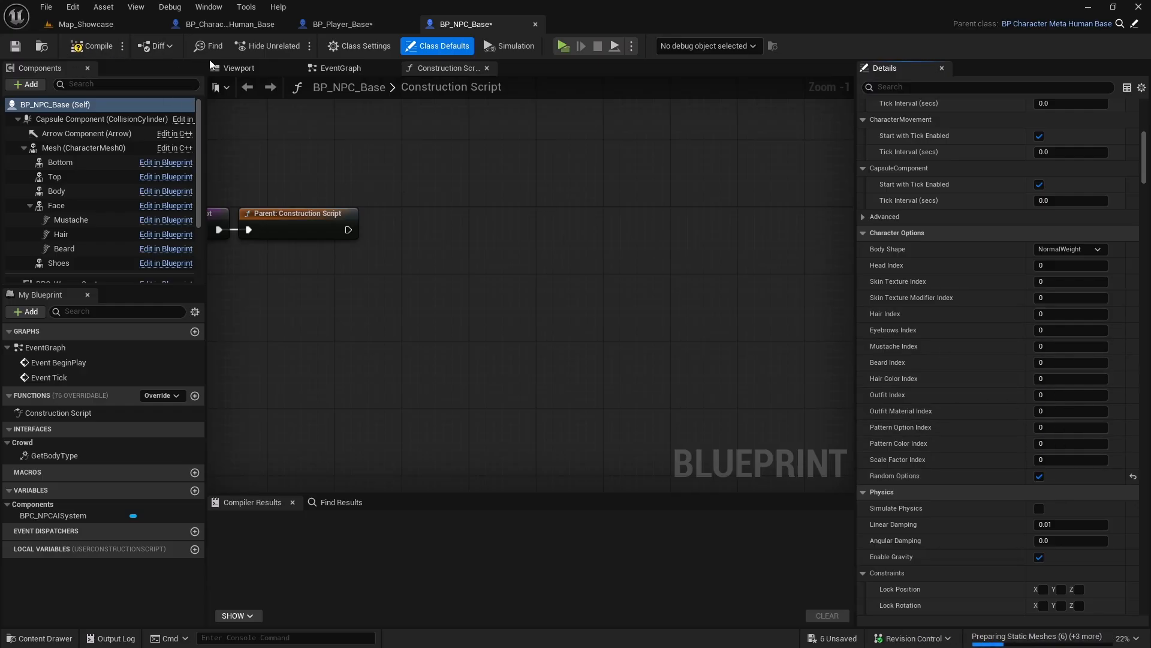
left_click(237, 68)
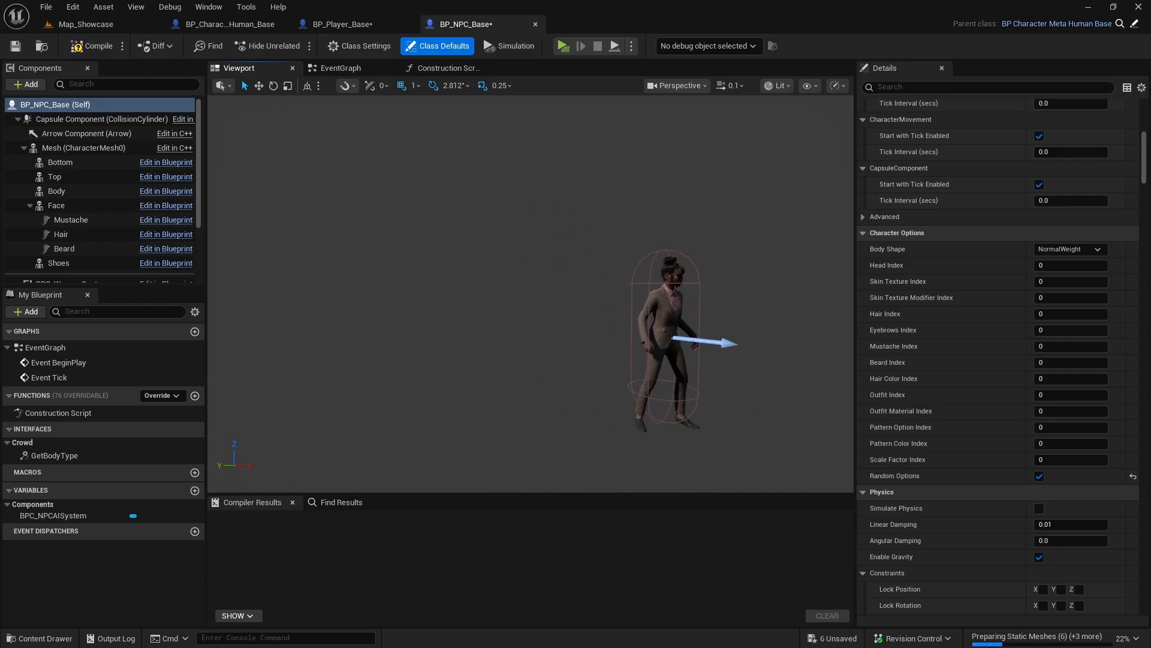
left_click(91, 48)
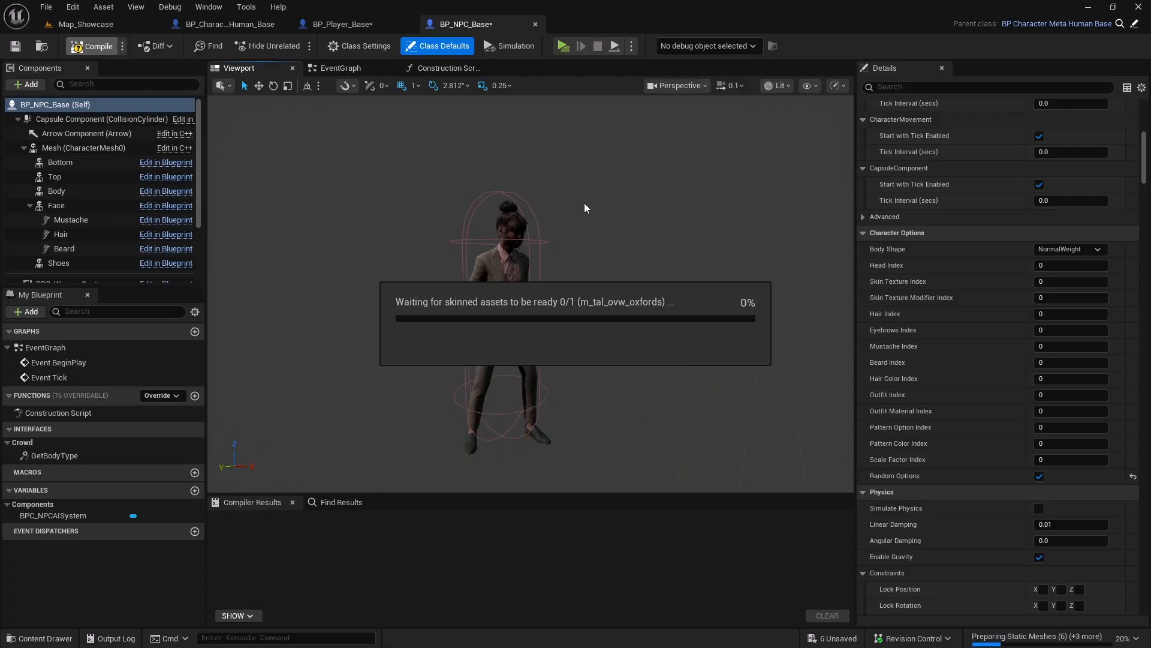
- Examine the randomized NPC's head, hair and outfit up close from several angles in the BP_NPC_Base preview
mouse_move(536, 304)
right_mouse_down()
mouse_move(509, 298)
mouse_move(535, 305)
right_mouse_up()
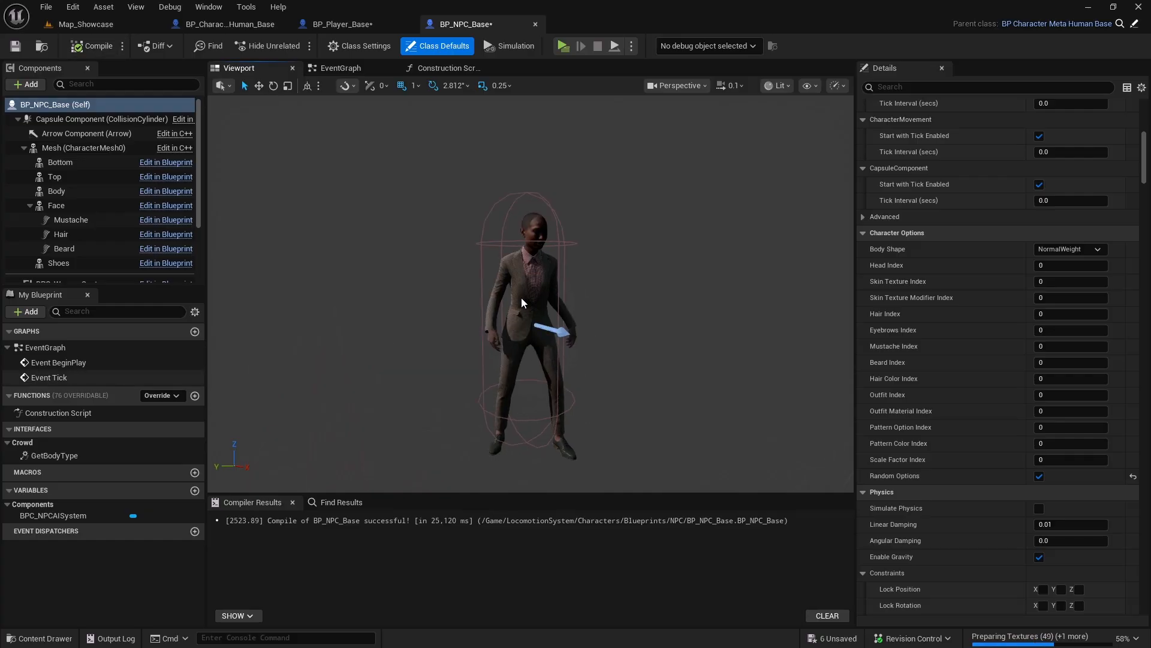
right_click_drag(522, 303, 600, 363)
key("w")
key("w")
key("s")
key("d")
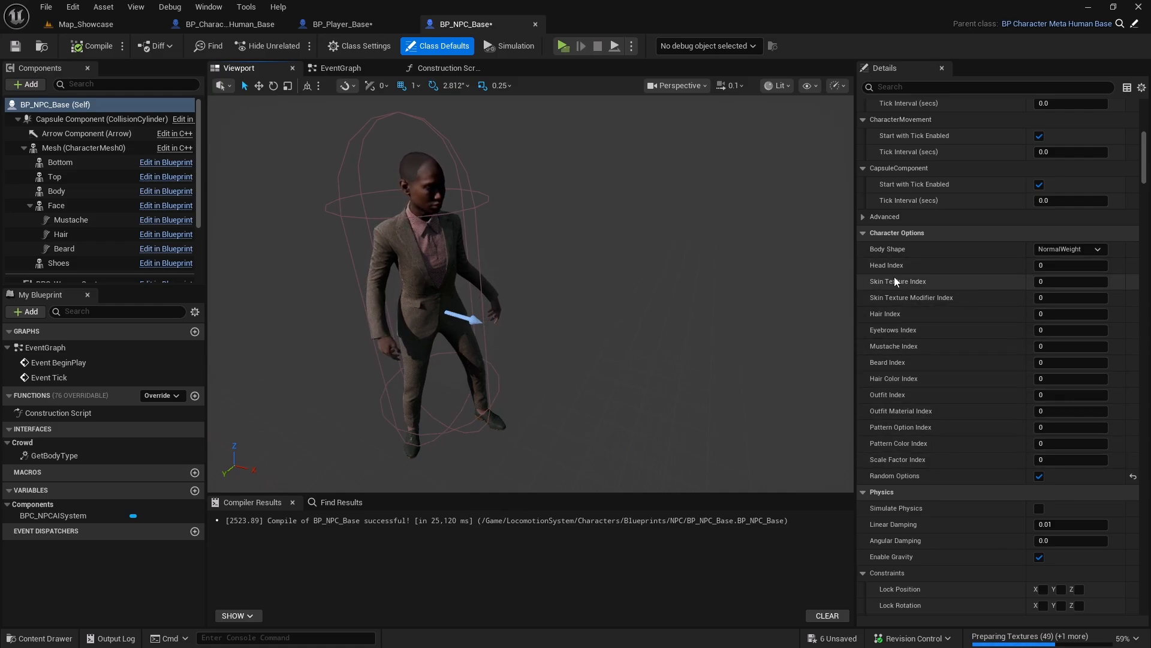
mouse_move(560, 236)
right_mouse_down()
mouse_move(480, 222)
mouse_move(514, 238)
mouse_move(555, 231)
right_mouse_up()
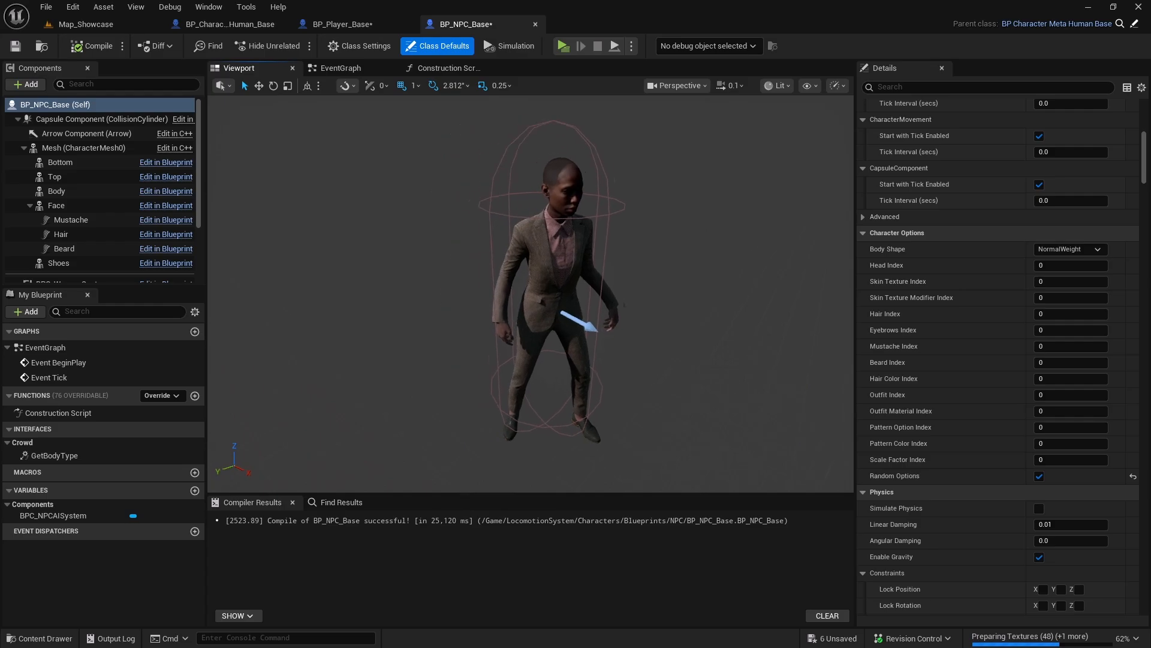
right_click_drag(692, 236, 665, 223)
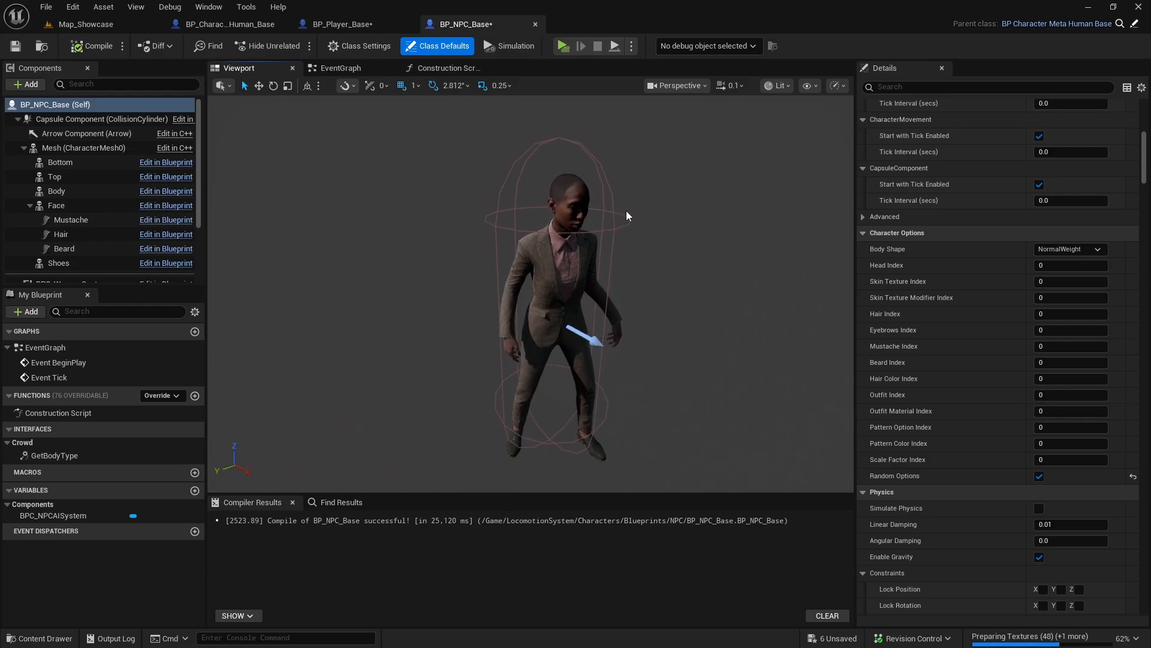
right_click_drag(626, 211, 602, 228)
key("a")
key("w")
key("s")
key("d")
key("d")
key("w")
key("a")
right_click_drag(543, 270, 591, 276)
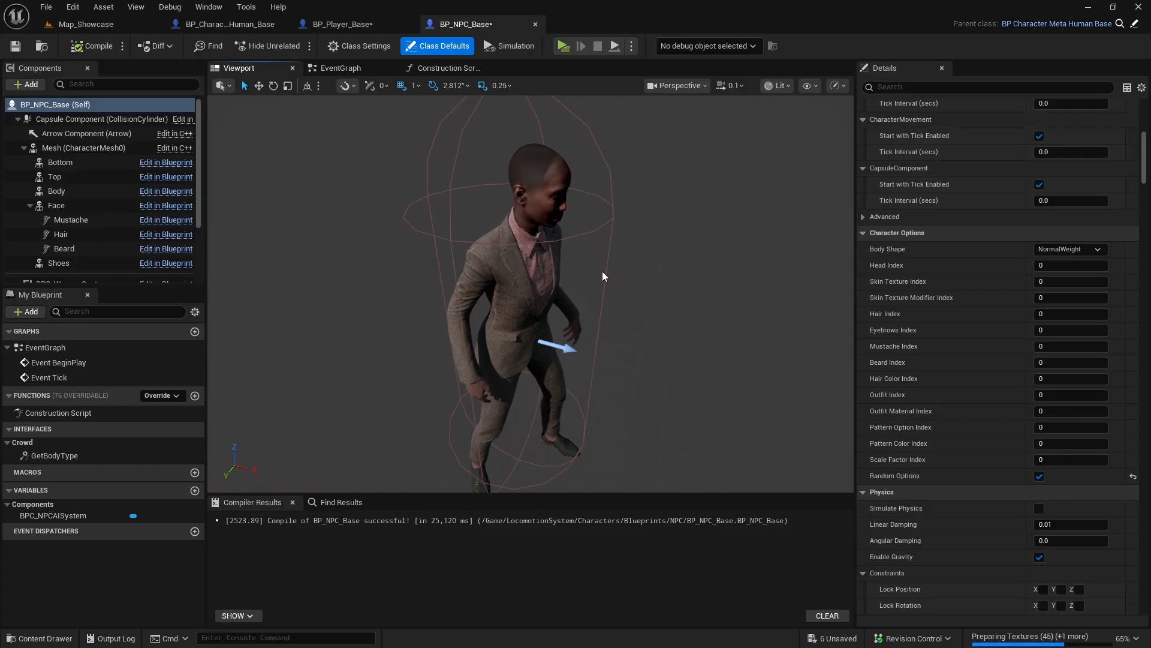
right_click_drag(626, 268, 618, 281)
key("s")
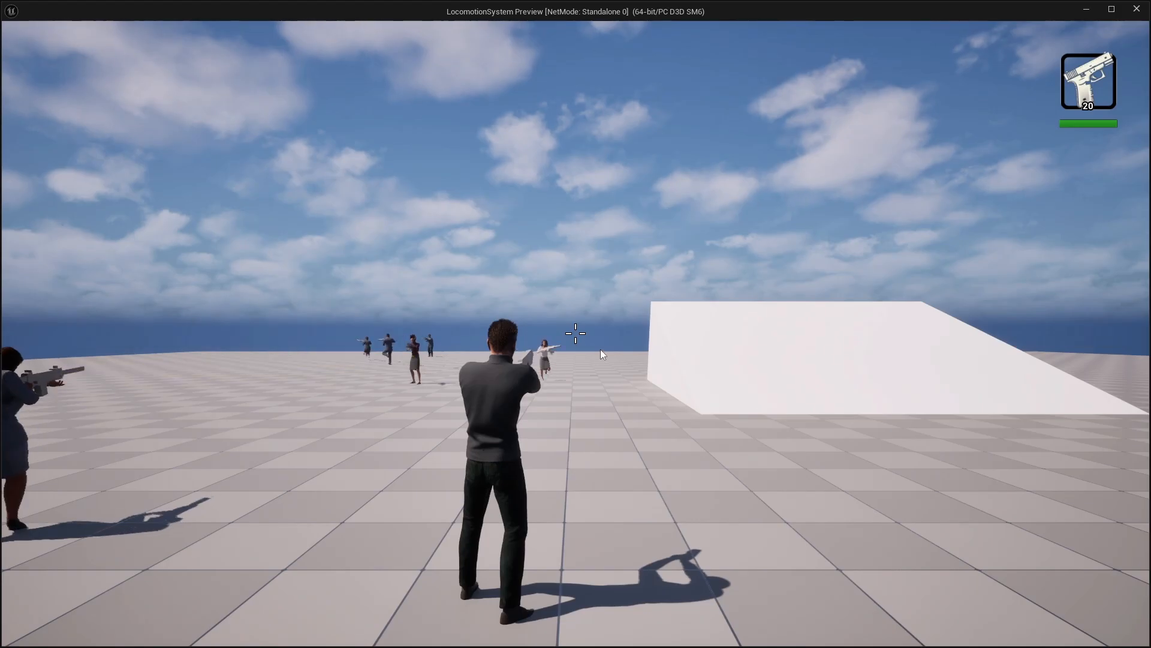
- Playtest the level and run among the spawned NPCs to check their randomized appearances and combat behavior
right_click(633, 340)
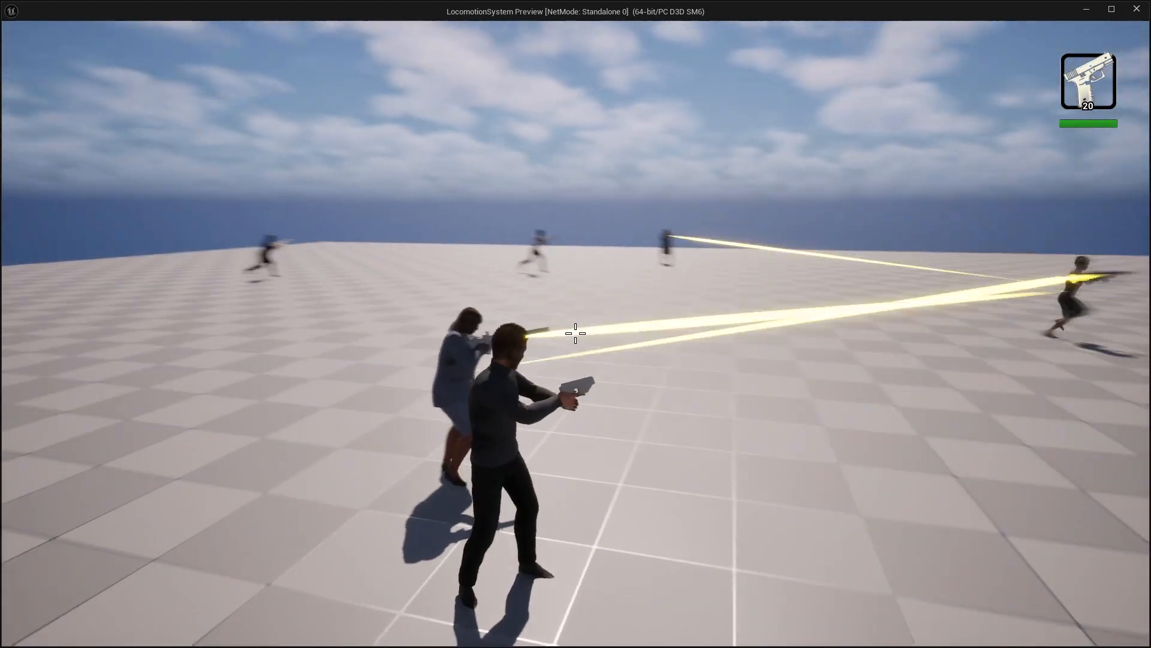
key("w")
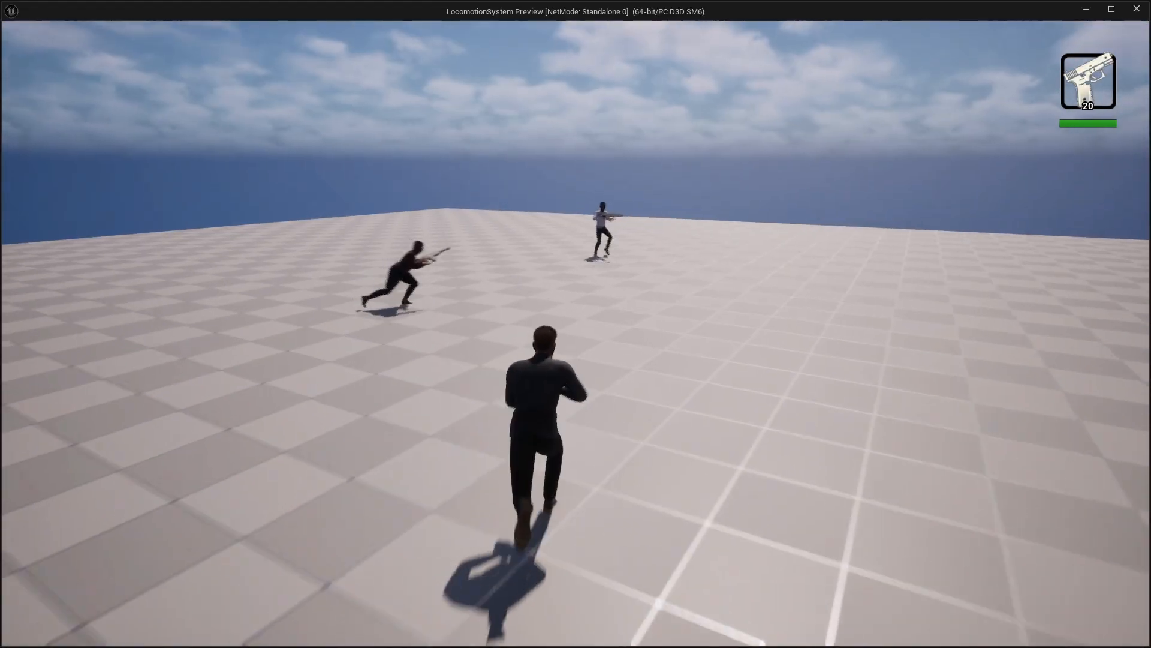
right_click(575, 333)
right_click(576, 333)
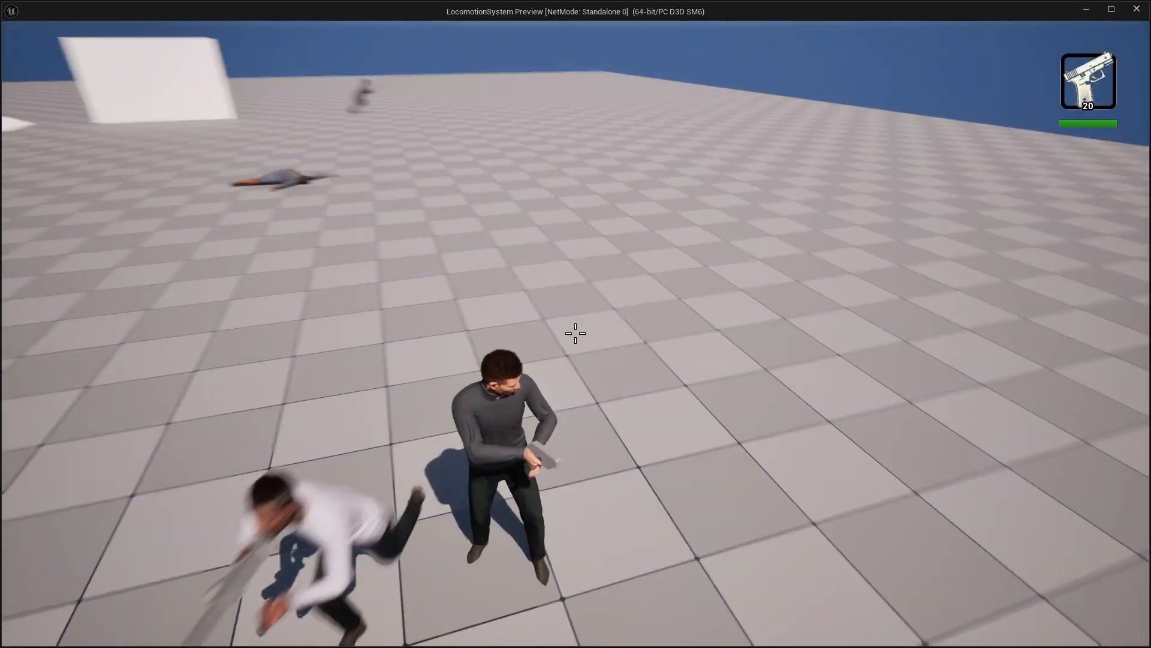
key("w")
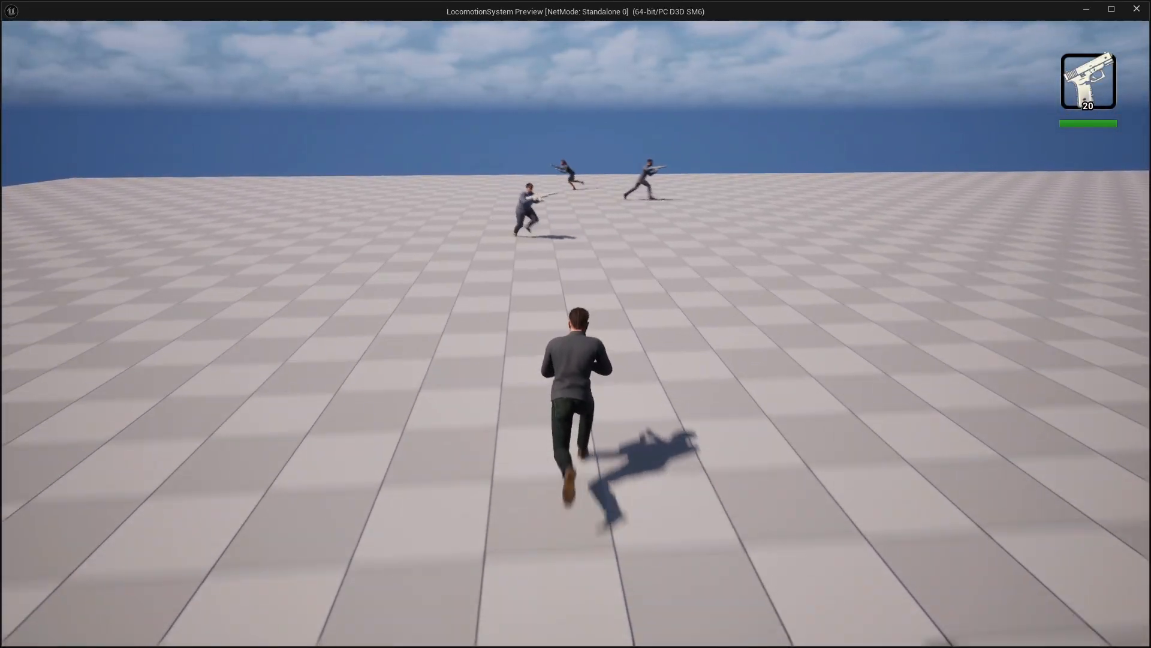
key("a")
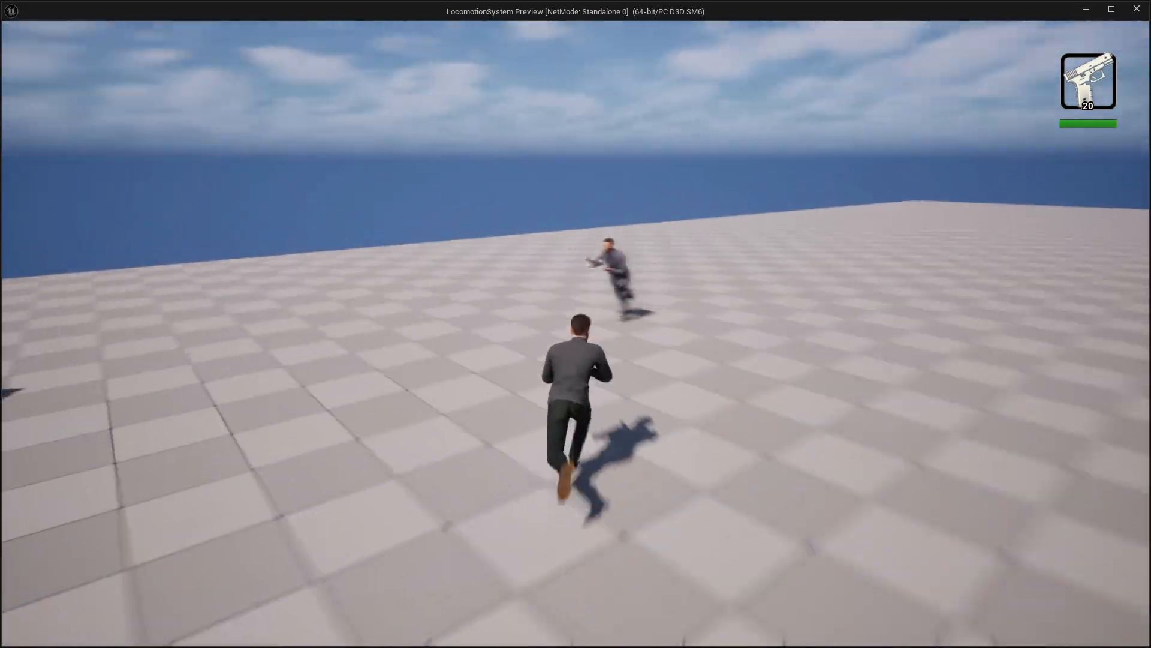
right_click(575, 334)
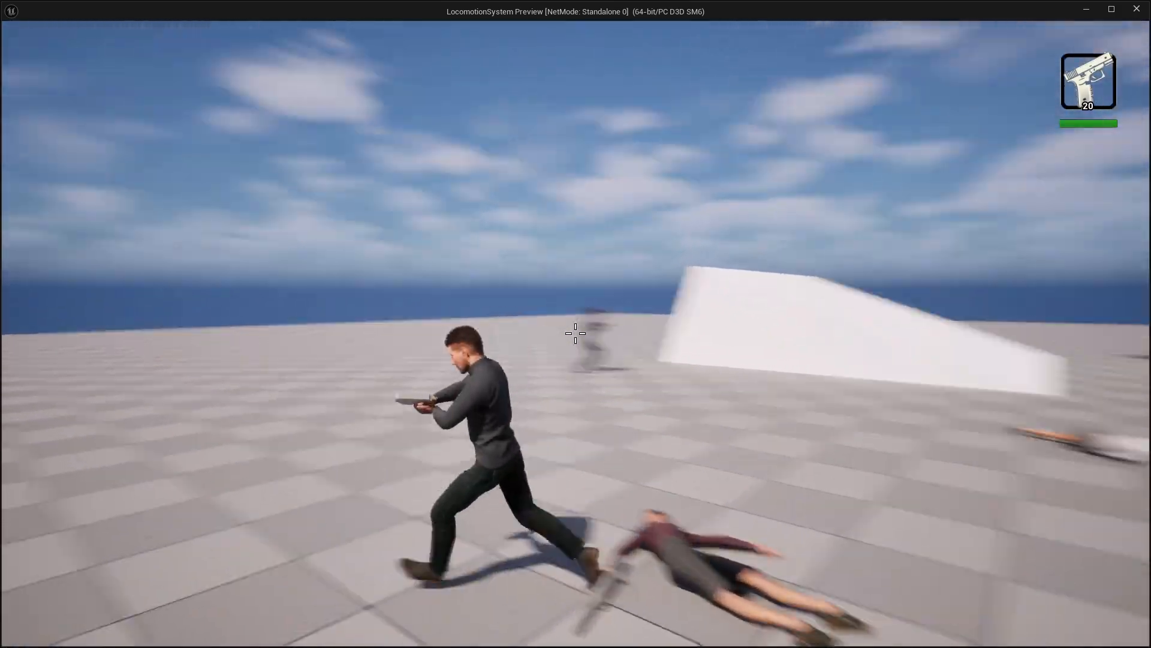
key("s")
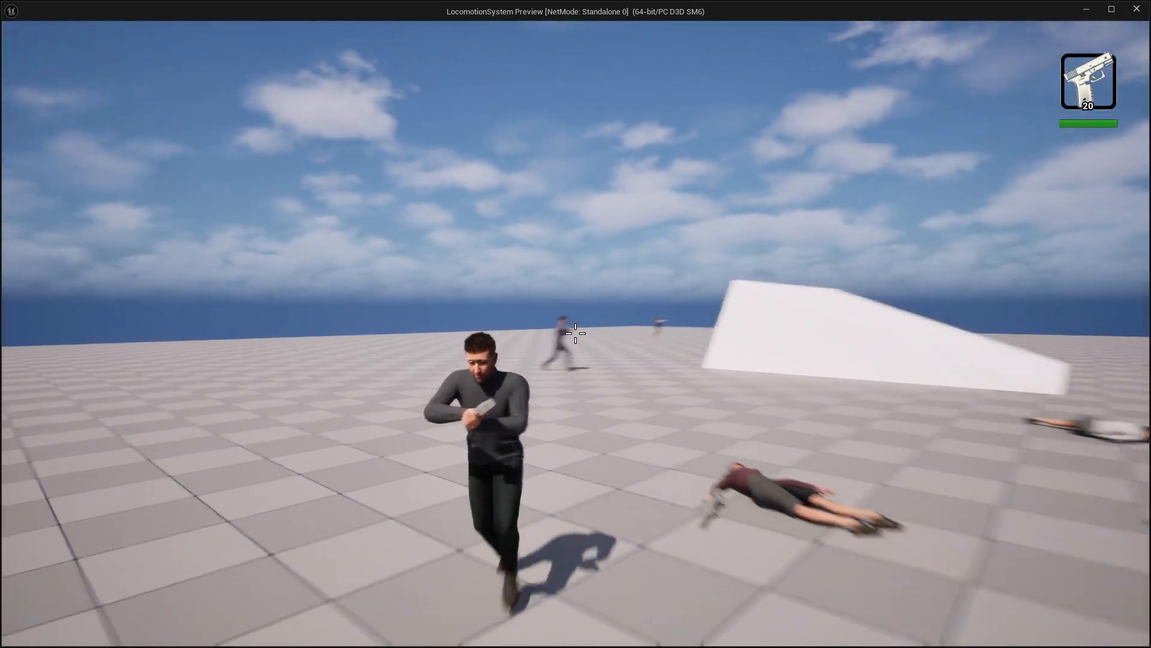
key("a")
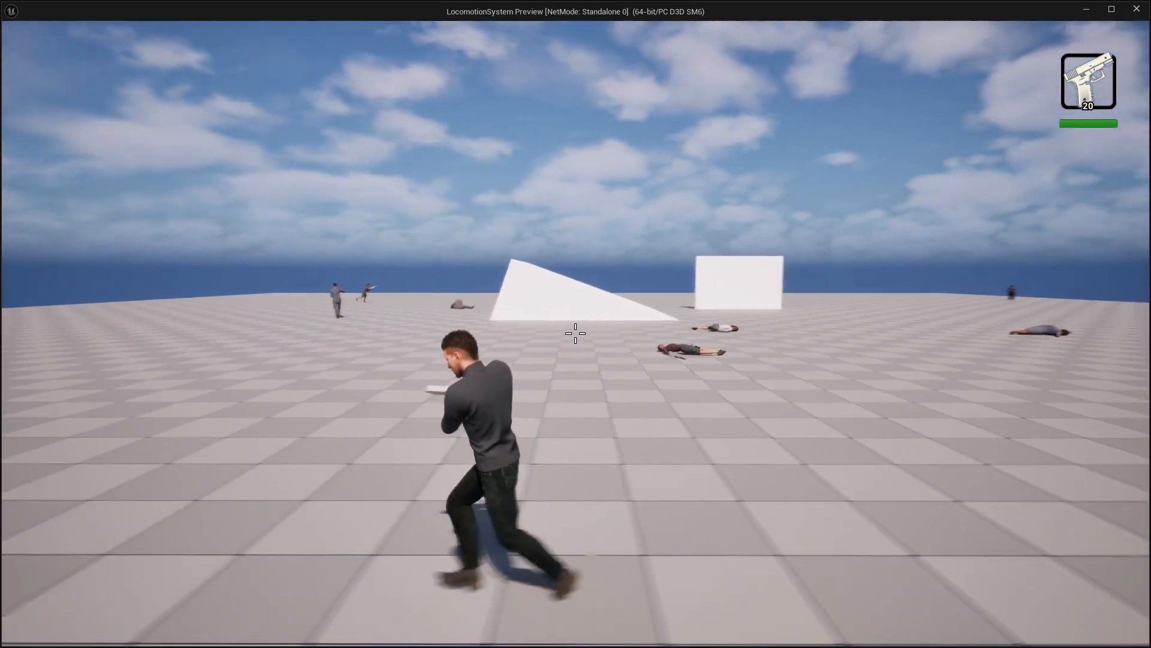
key("w")
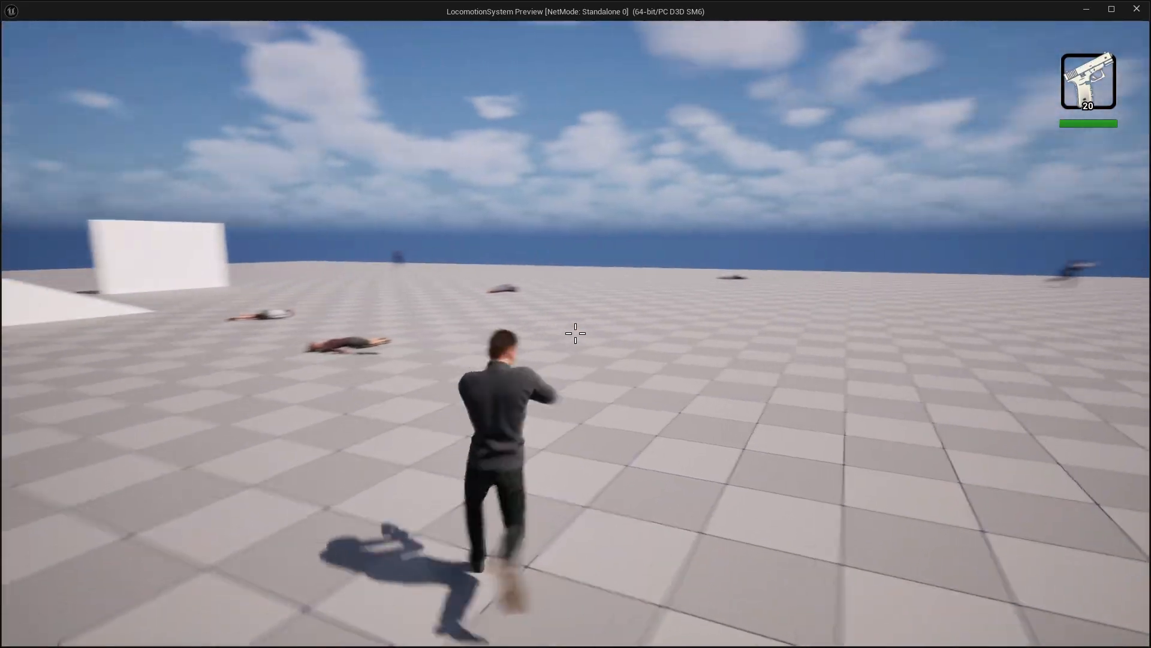
key("d")
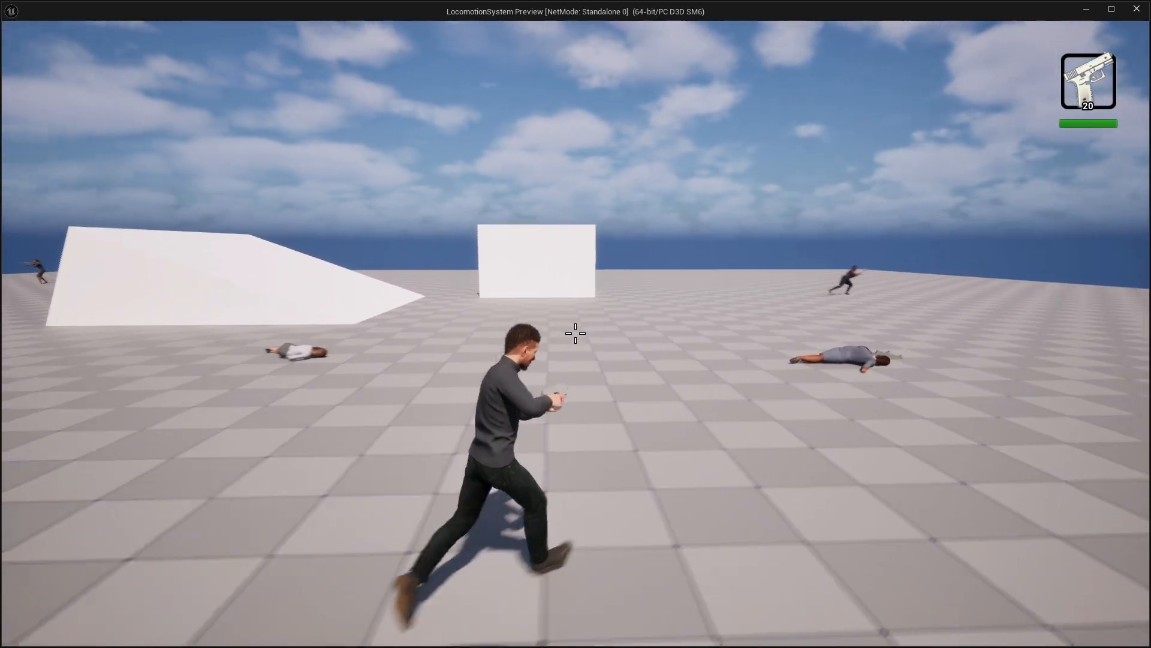
key("a")
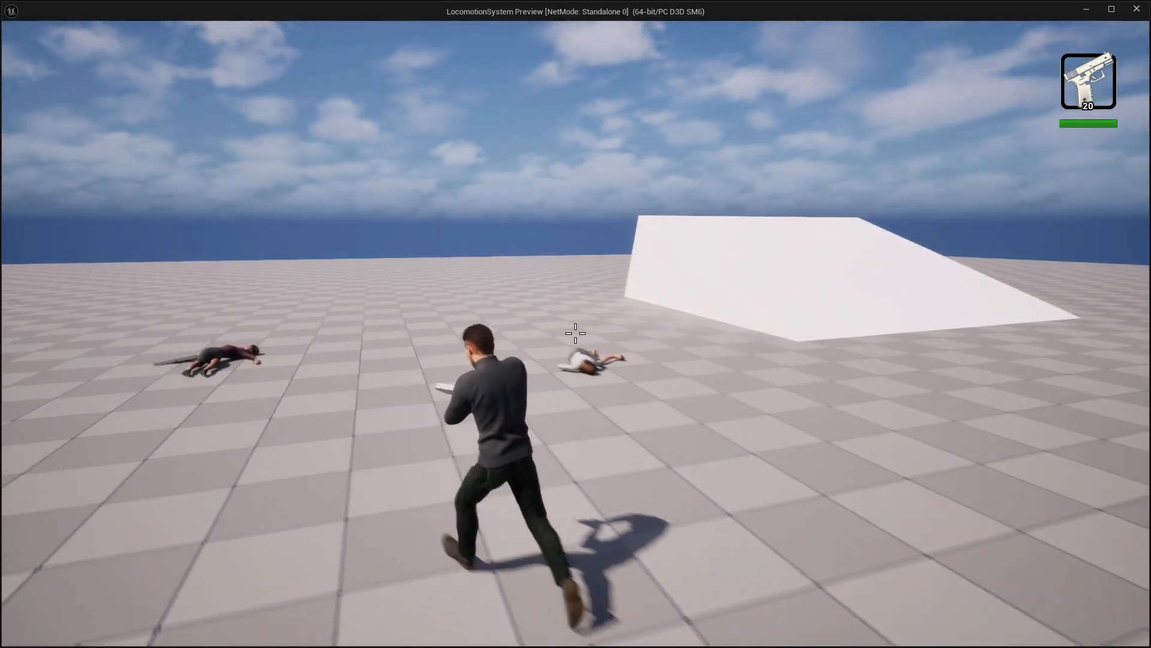
key("s")
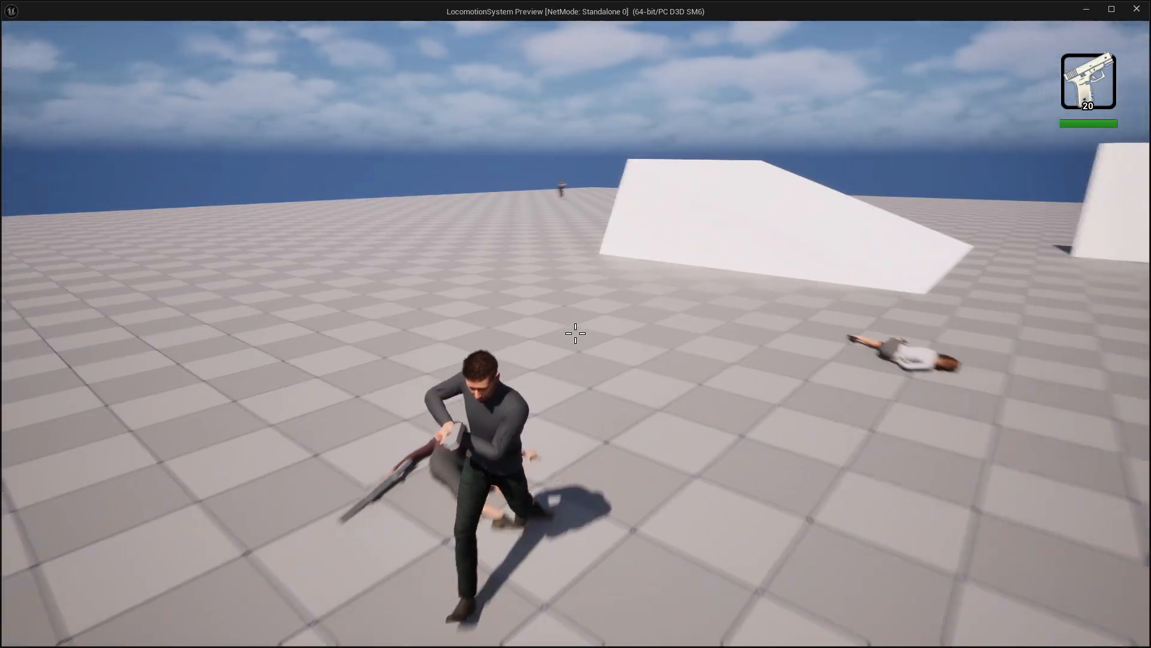
- Run past the fallen NPCs in the open area of the level and end the playtest
key("w")
key("a")
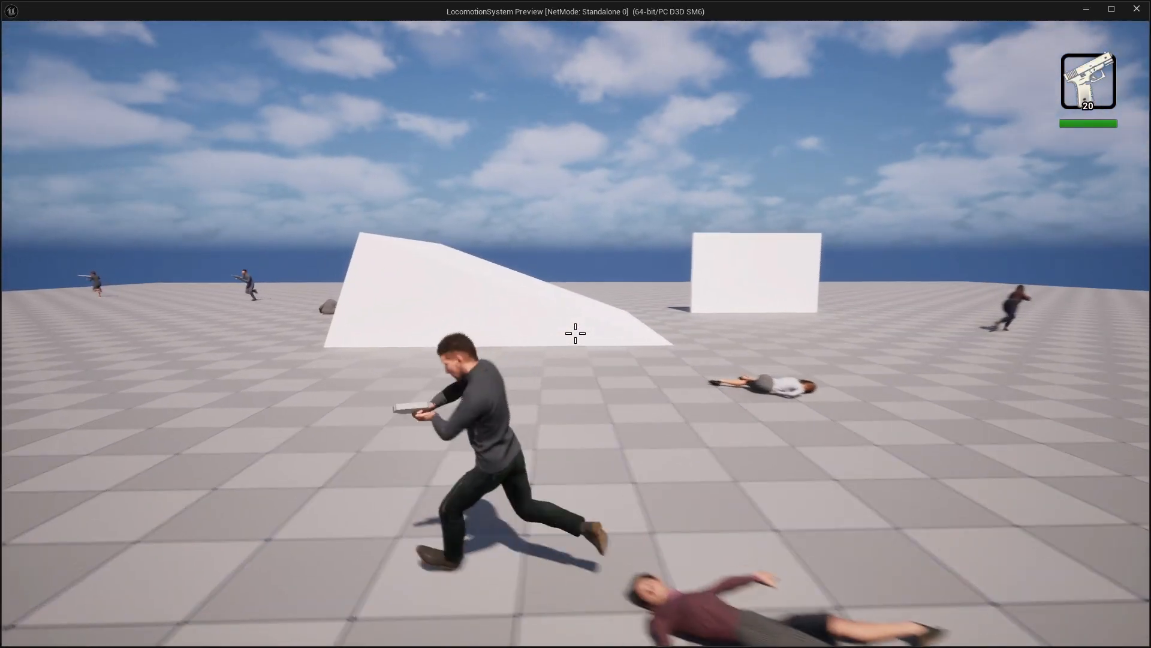
key("Escape")
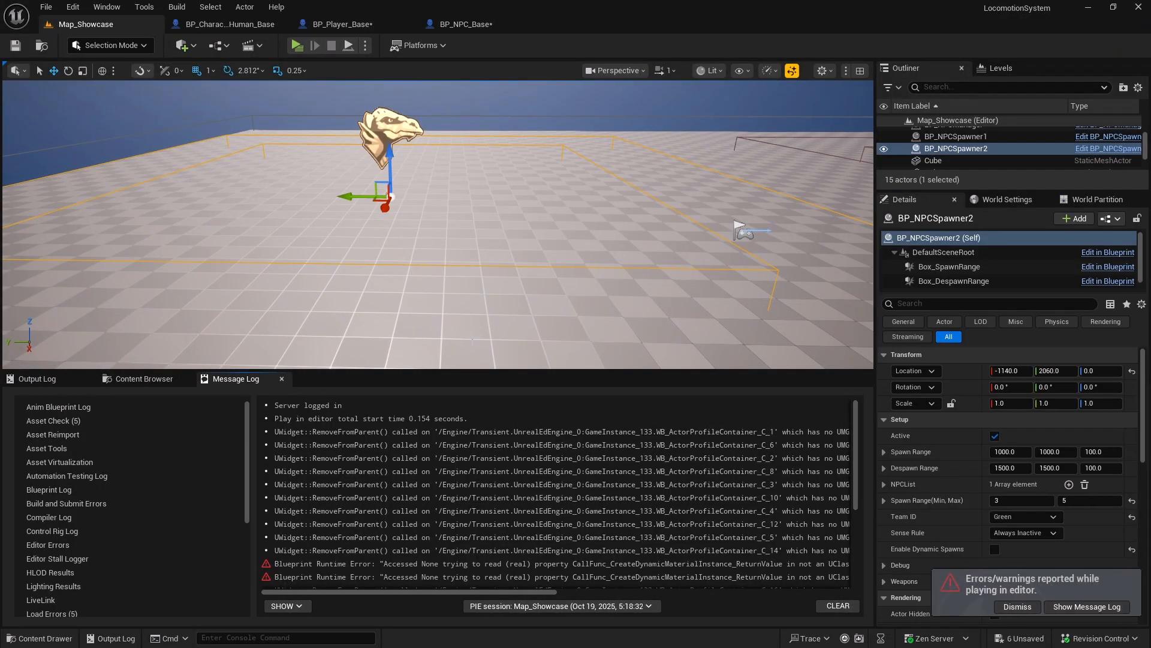
- Examine the playtest's Blueprint runtime errors in the Message Log and open the UpdateCharacterMeshColor source node of the first one
scroll(542, 459, "down", 3)
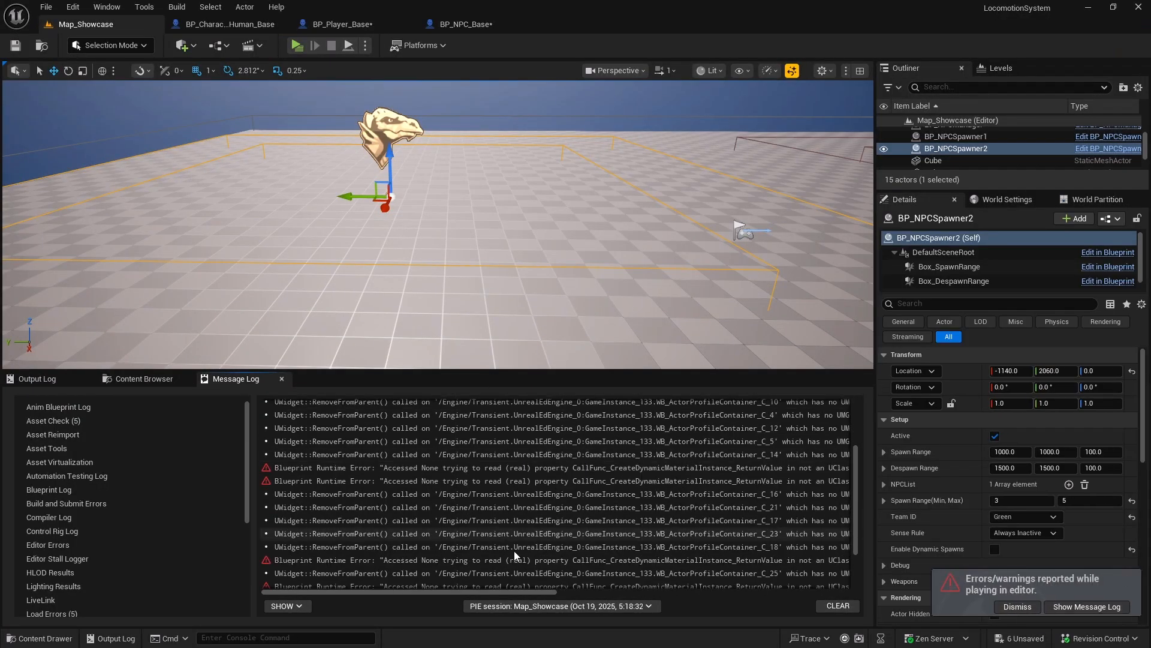
left_click_drag(504, 591, 800, 592)
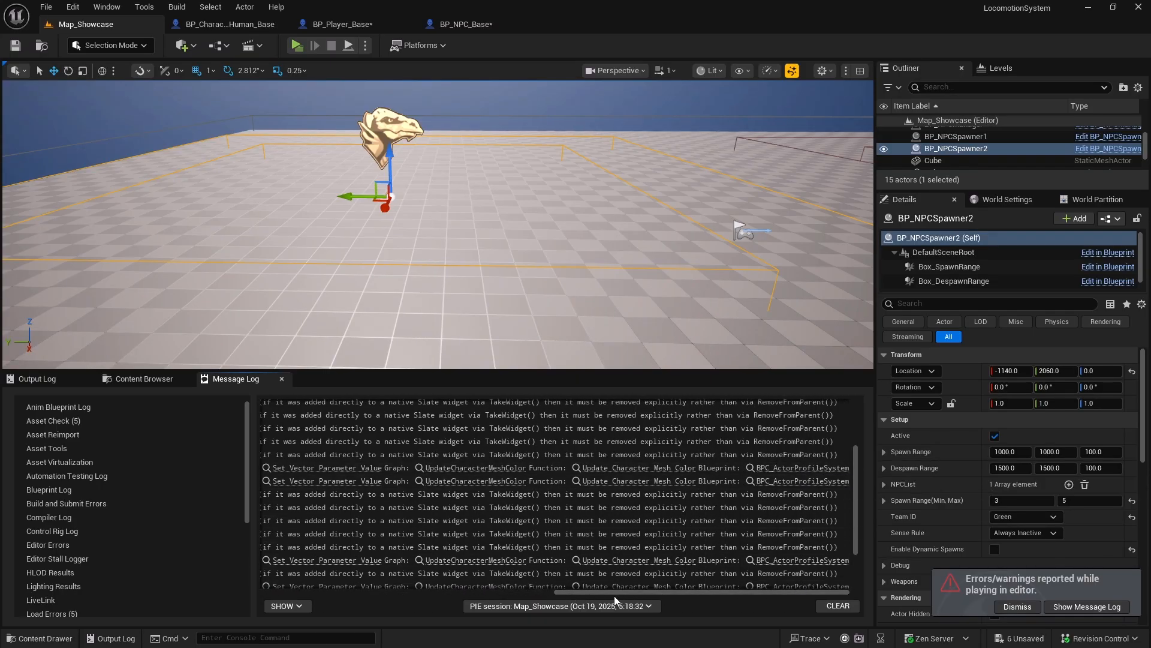
left_click_drag(621, 589, 739, 585)
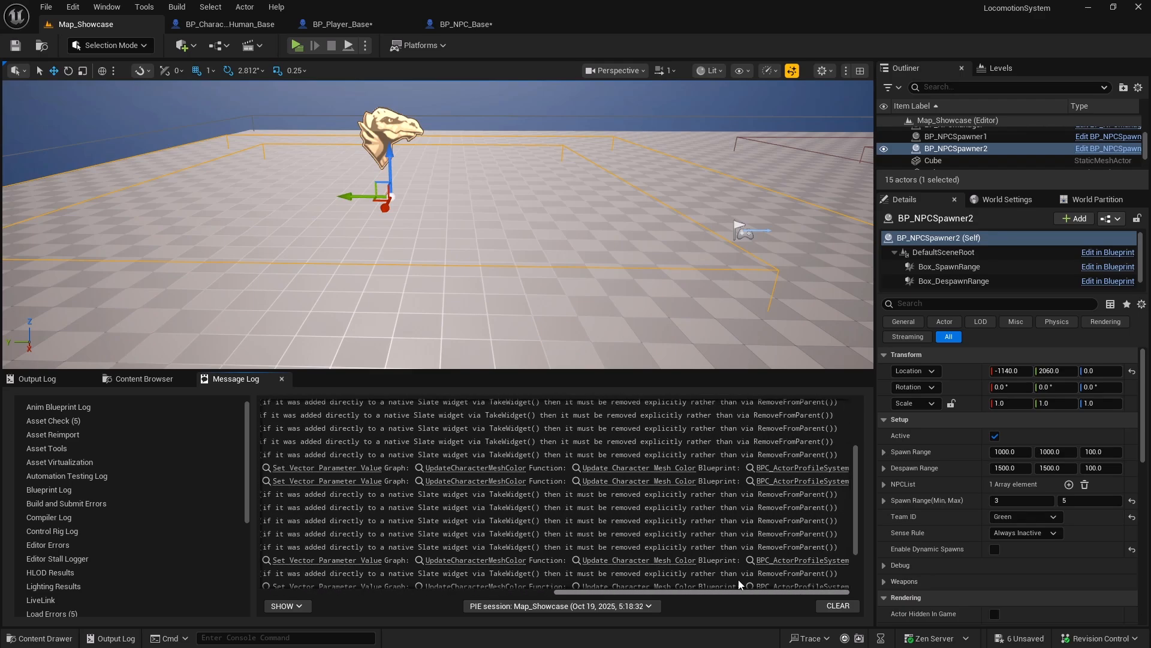
left_click_drag(668, 585, 348, 577)
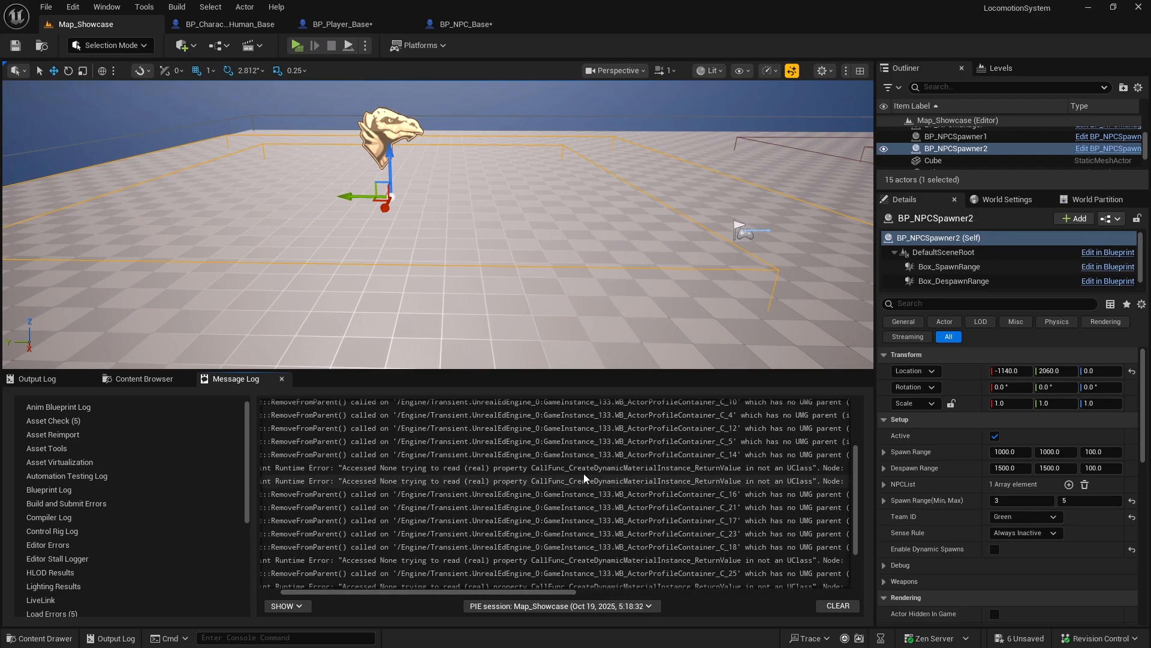
left_click_drag(567, 589, 823, 574)
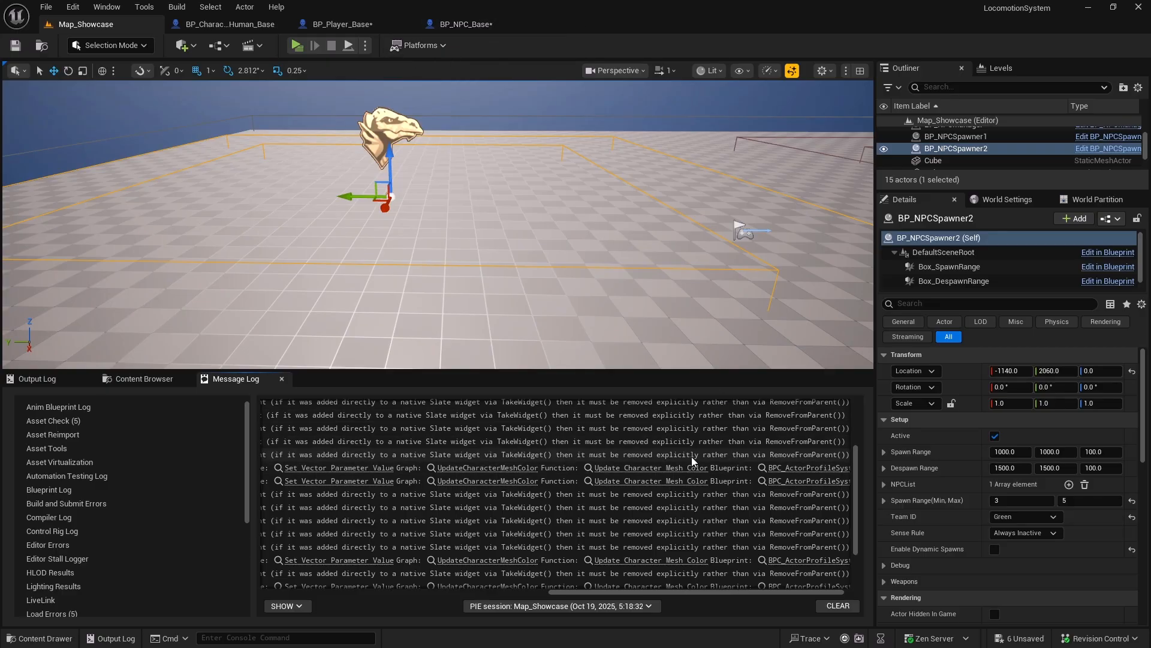
left_click(664, 468)
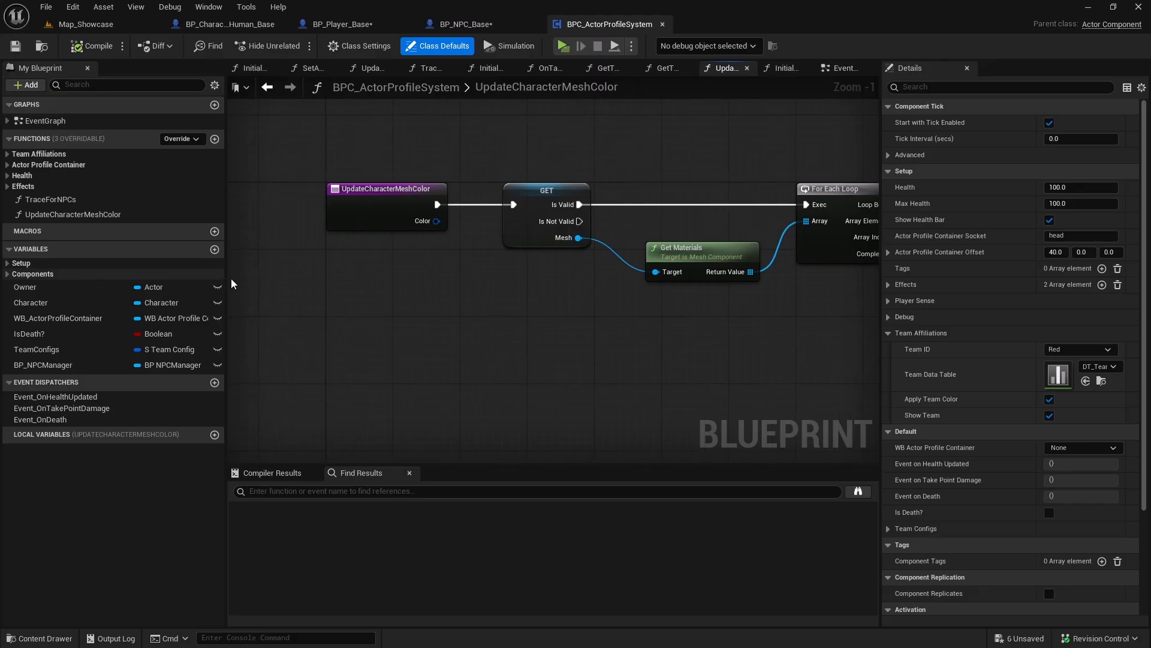
- Find references to UpdateCharacterMeshColor, go to its call in InitializeTeam, and inspect the Apply Team Color variable that controls it
left_click(8, 264)
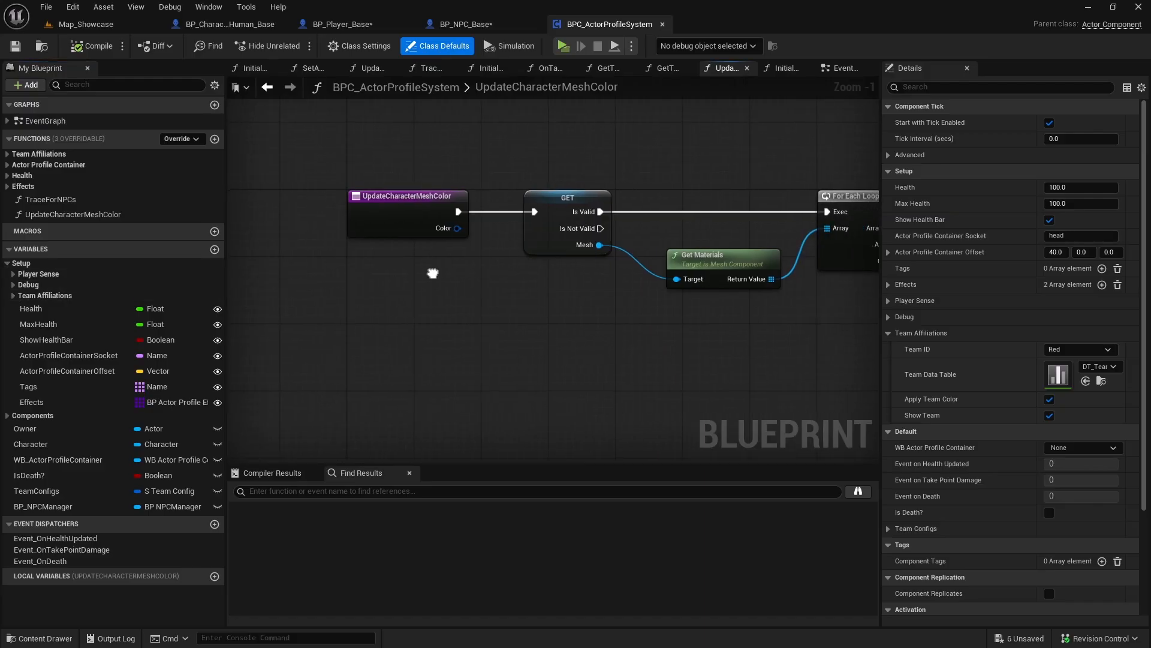
right_click(373, 220)
mouse_move(399, 350)
left_click(530, 353)
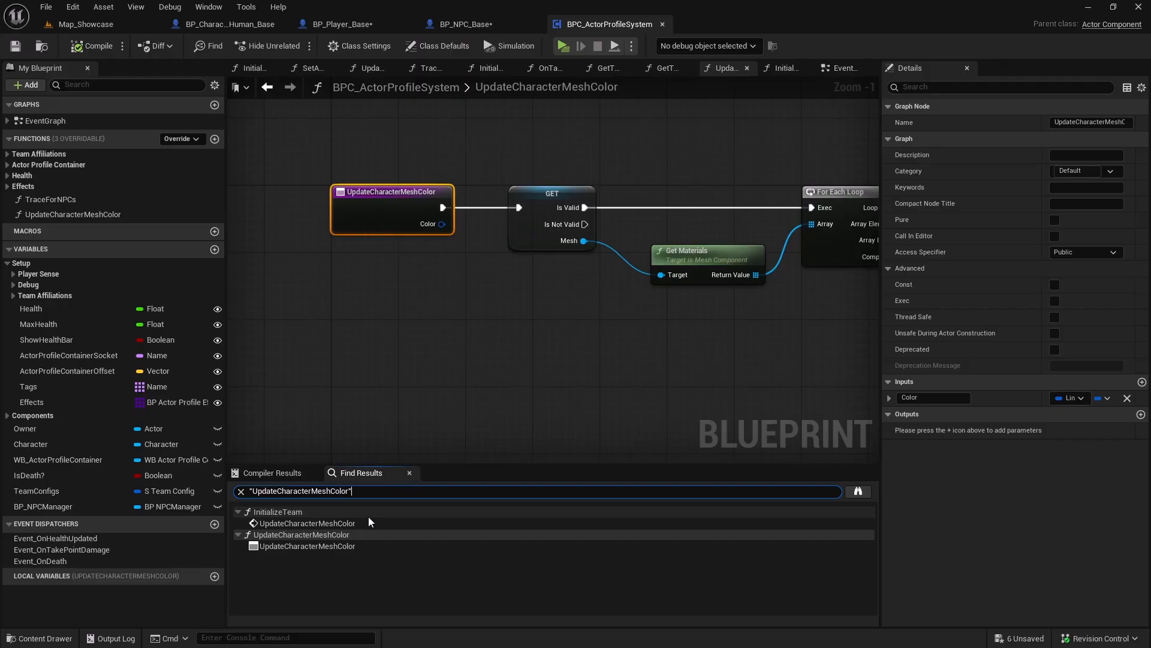
left_click(336, 523)
right_click_drag(523, 347, 585, 335)
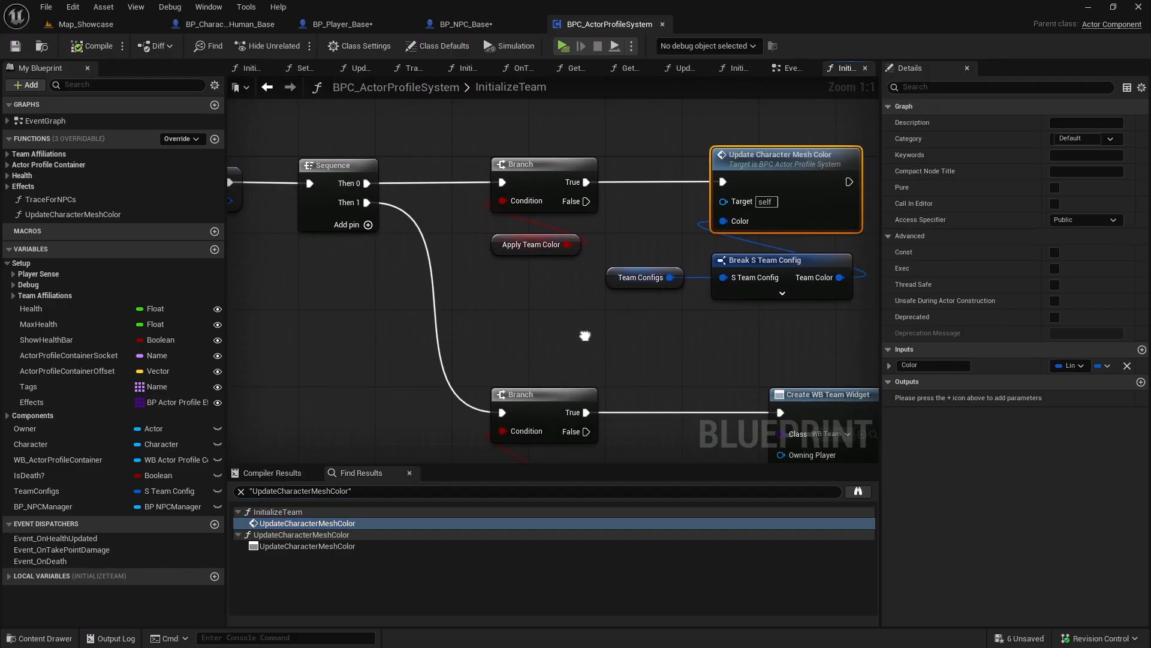
left_click(517, 251)
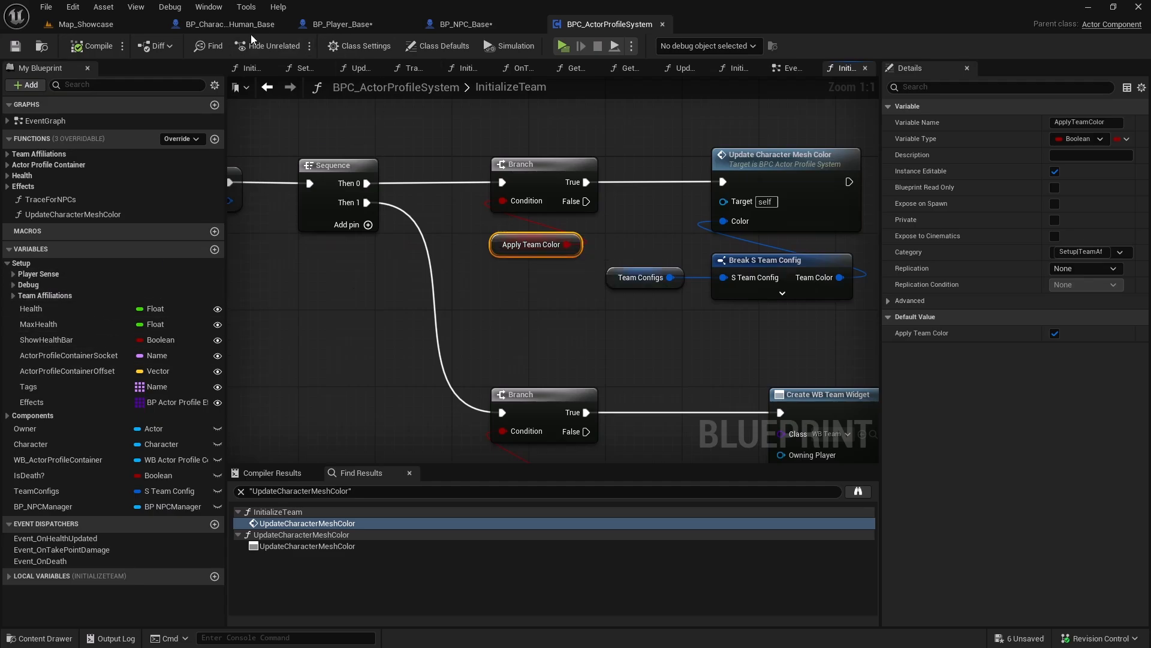
- Disable Apply Team Color in the Team Affiliations of BP_NPC_Base's BPC_ActorProfileSystem component and compile the blueprint
left_click(463, 26)
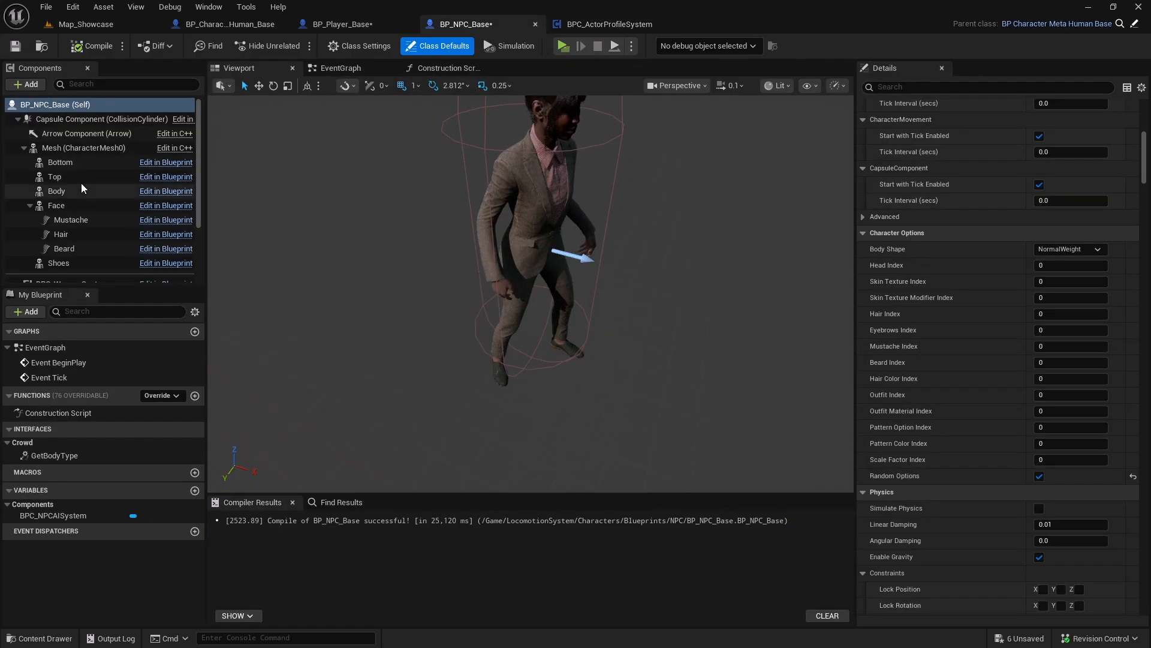
scroll(90, 197, "down", 3)
left_click(90, 232)
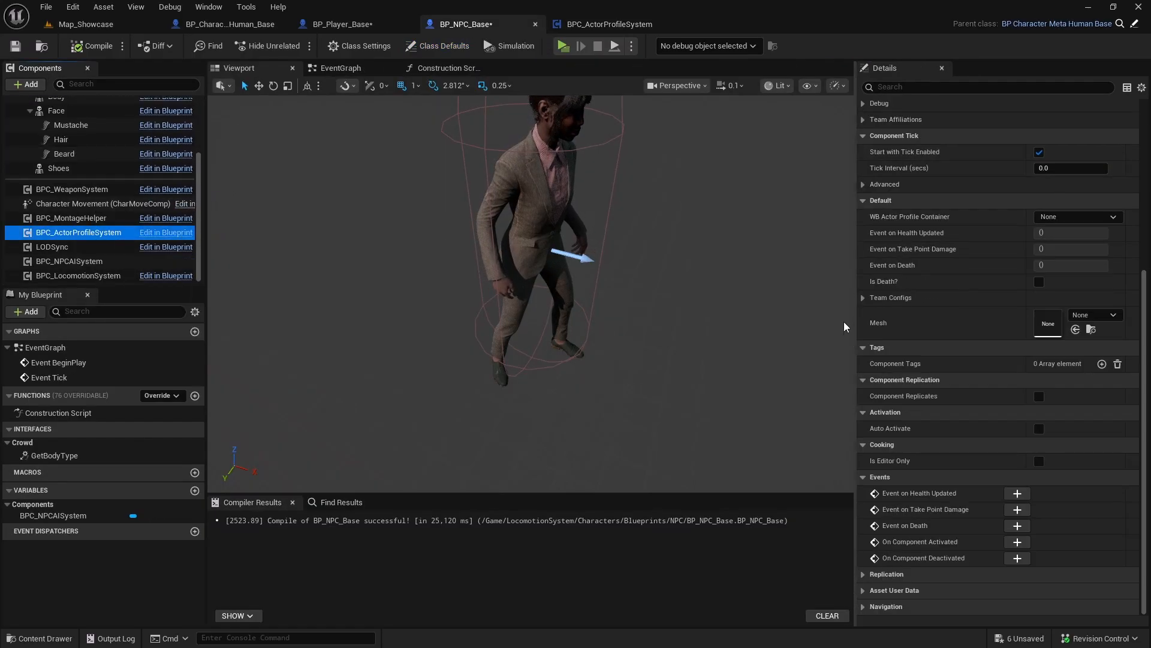
scroll(898, 265, "up", 5)
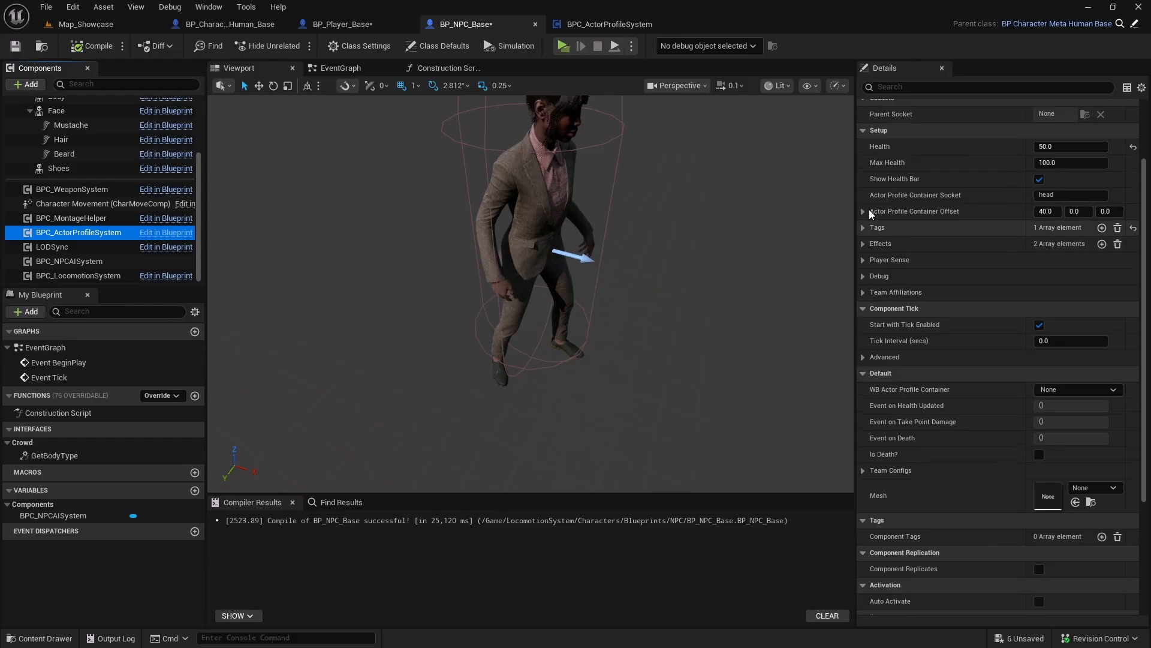
left_click(862, 293)
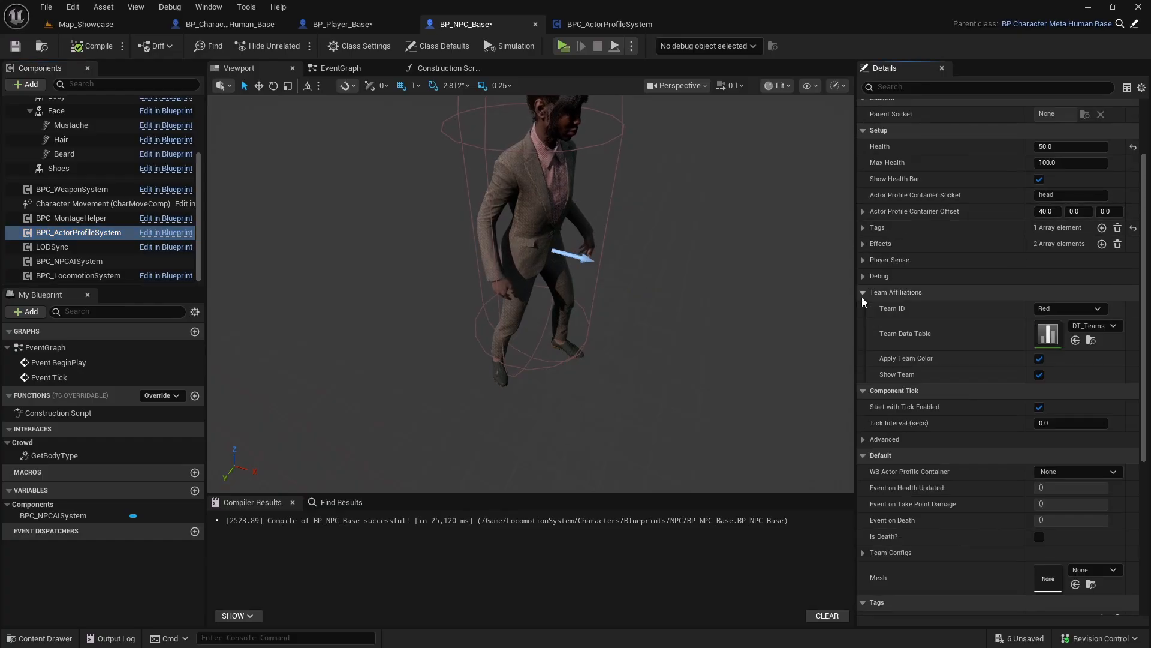
left_click(1040, 360)
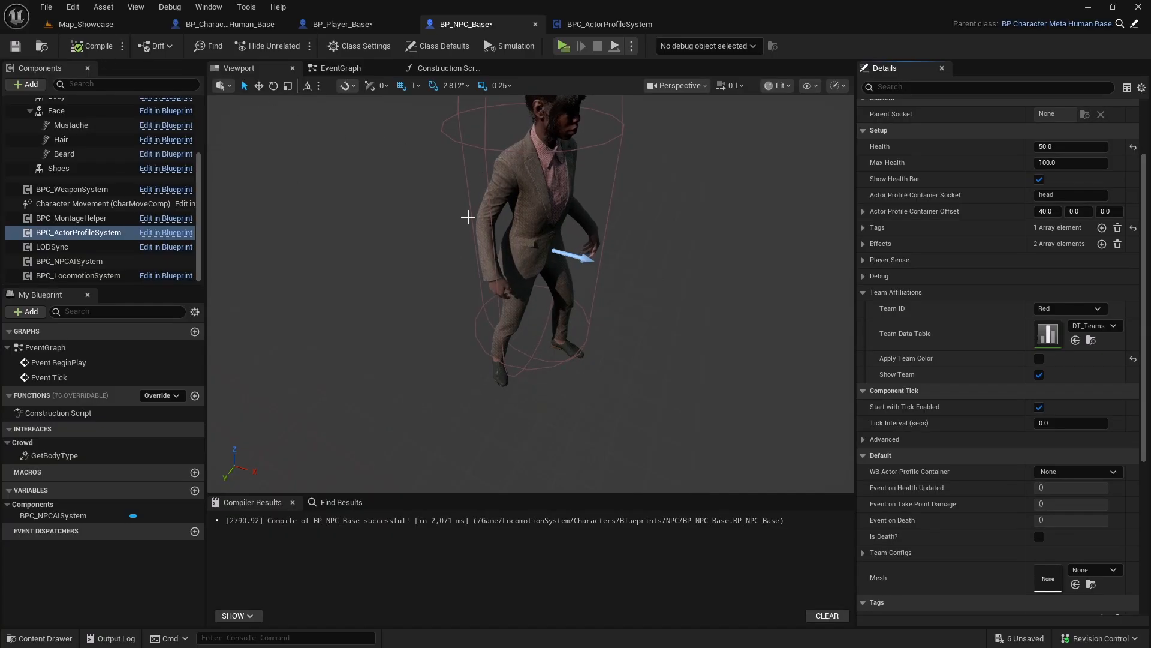
- Disable Random Options in BP_NPC_Base's class defaults, then compile and save the blueprint
scroll(107, 221, "up", 1)
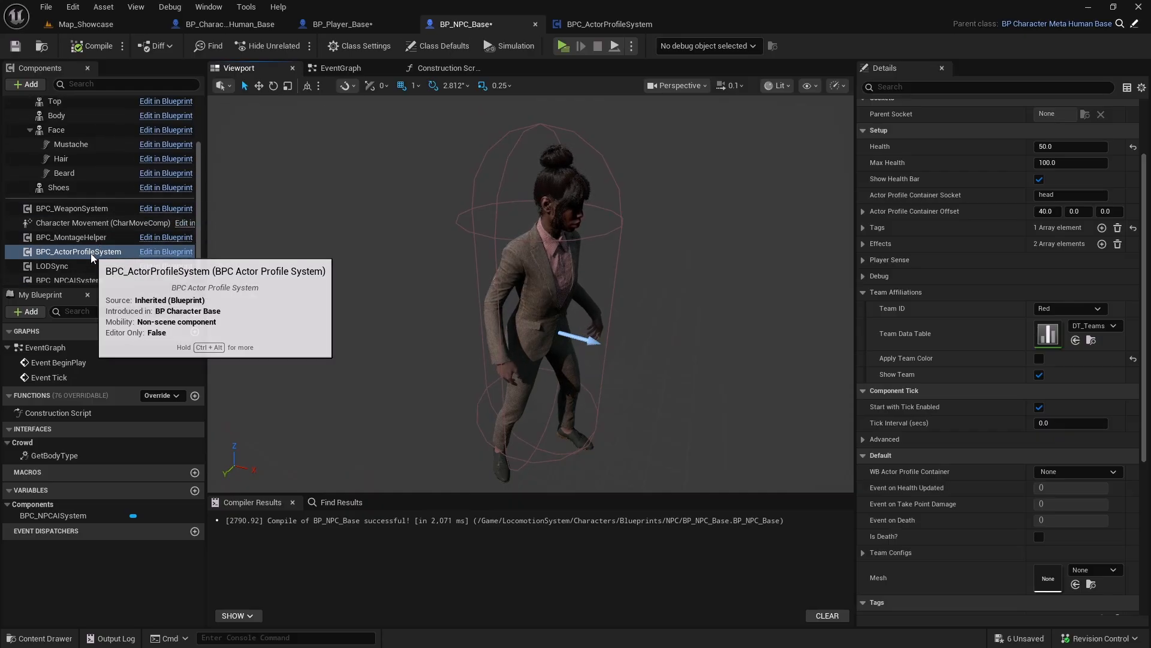
left_click(426, 48)
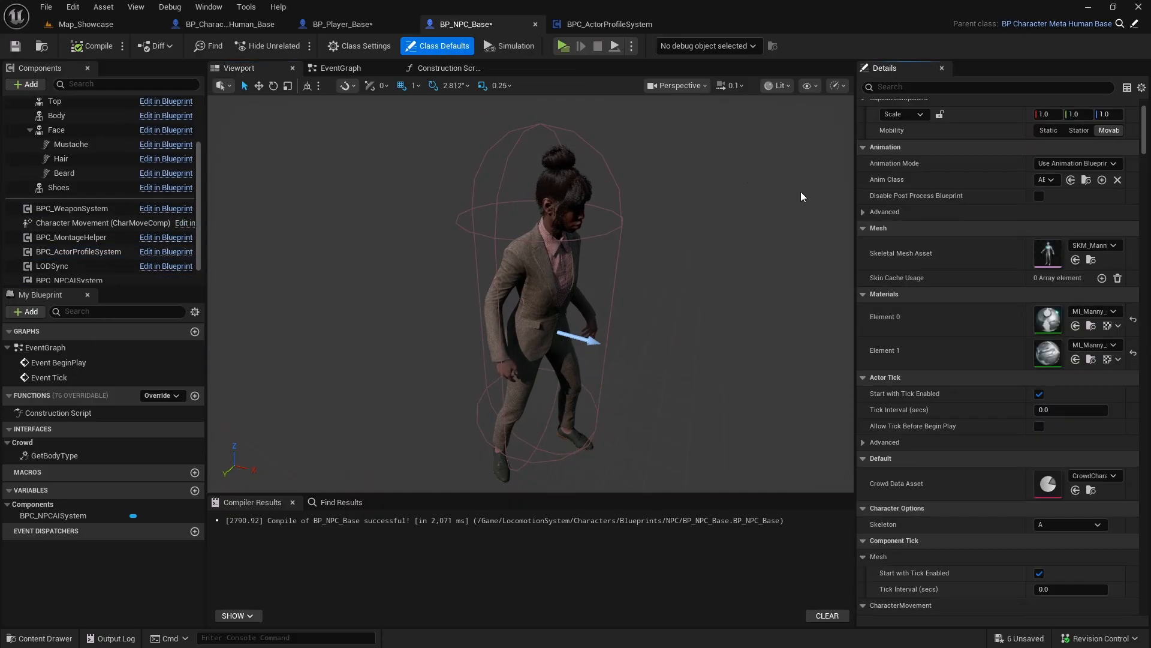
left_click_drag(1143, 150, 1142, 175)
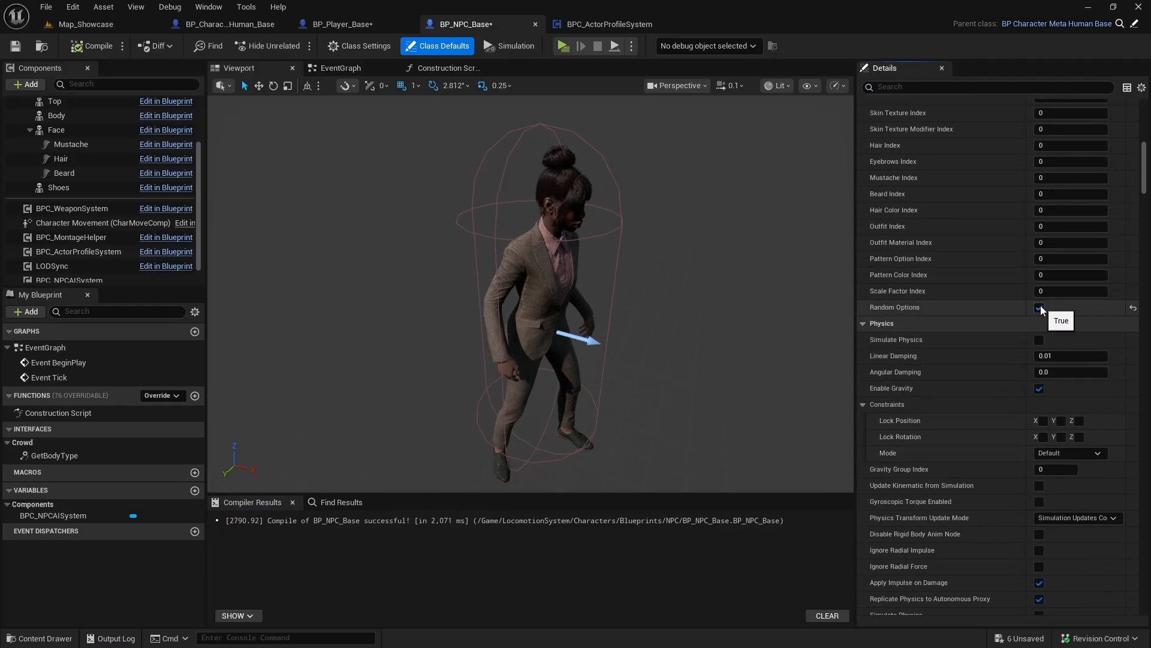
left_click(1039, 308)
scroll(1066, 282, "up", 5)
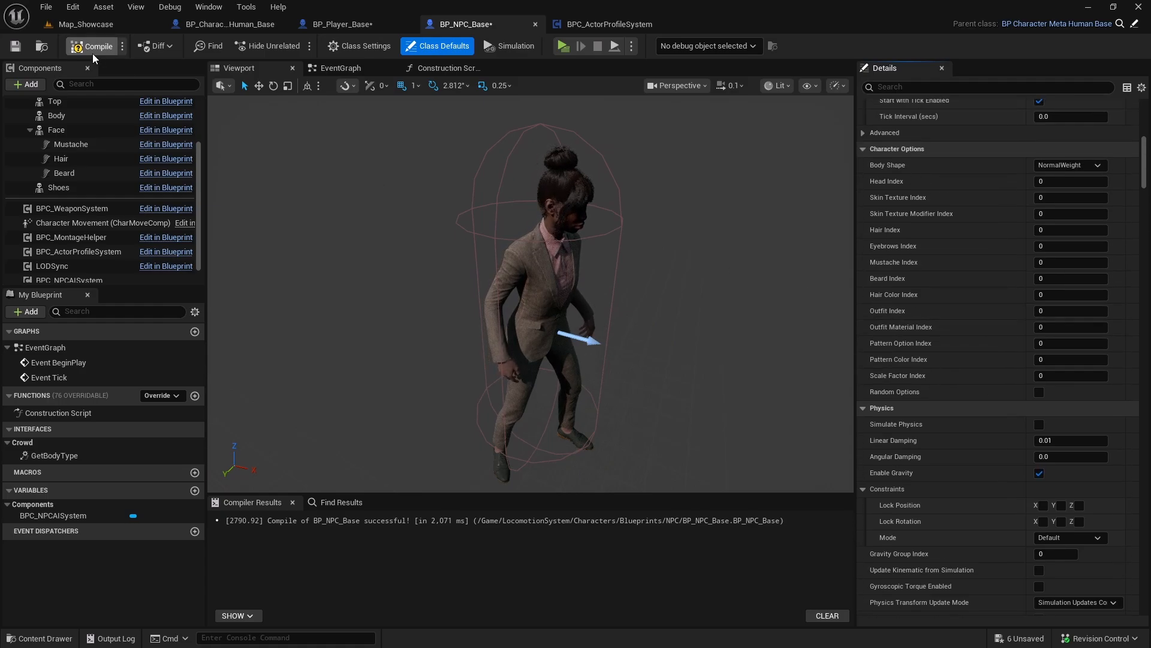
key("ctrl+s")
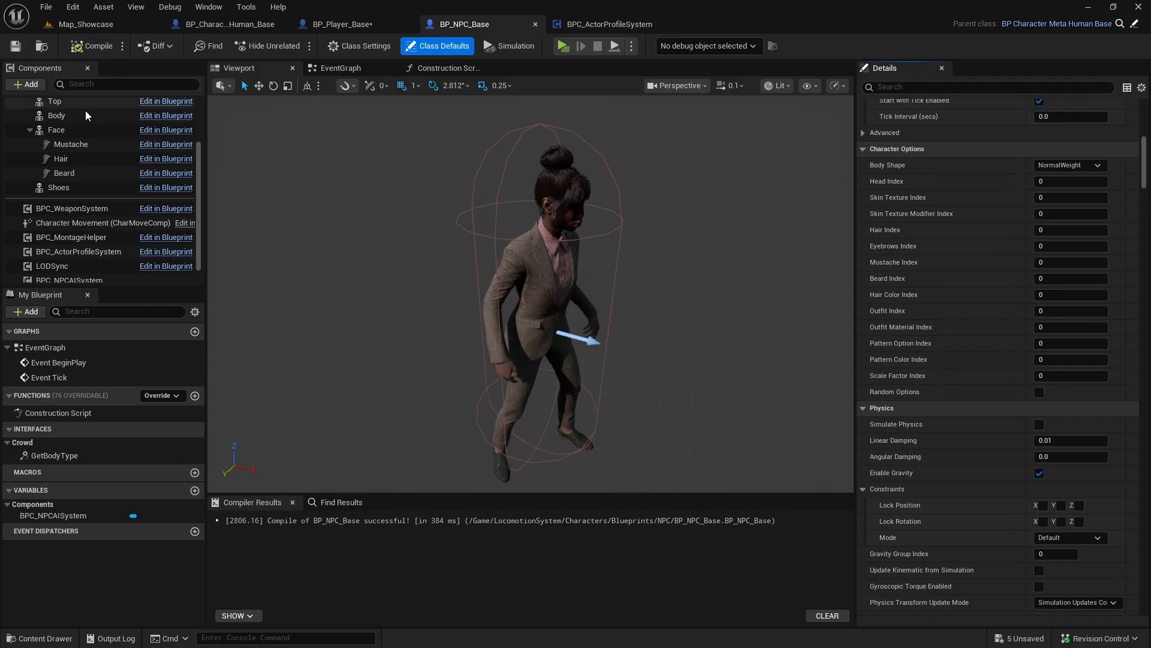
- Playtest the level, fire a pistol shot and run among the NPCs to check their non-randomized appearance
left_click(563, 51)
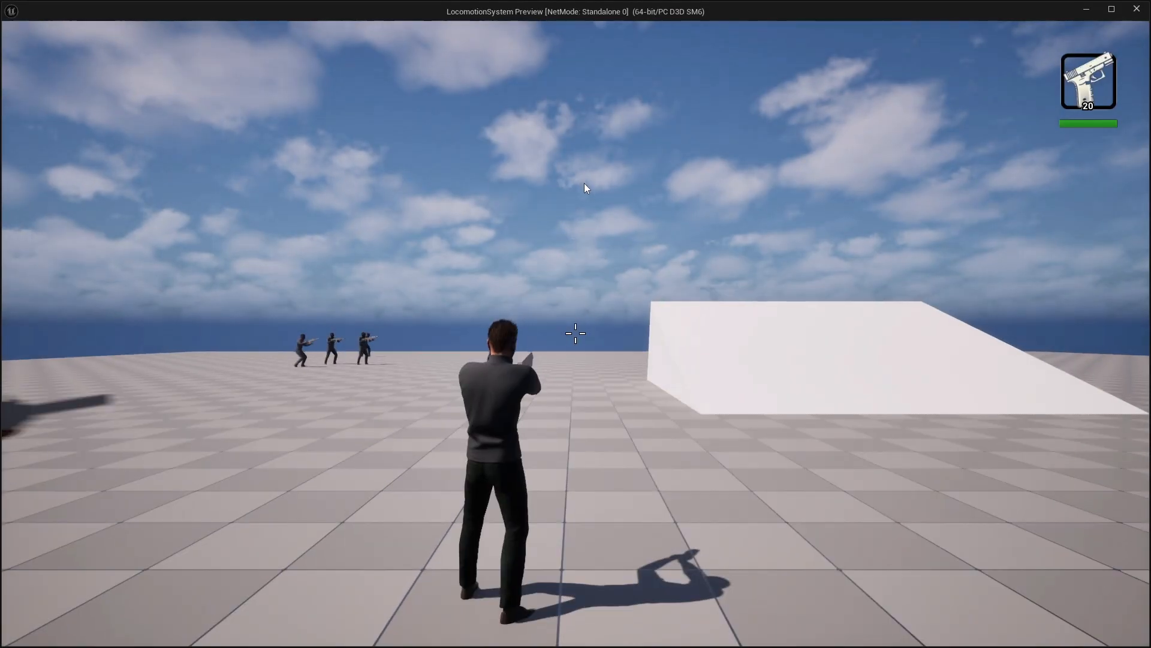
left_click(543, 225)
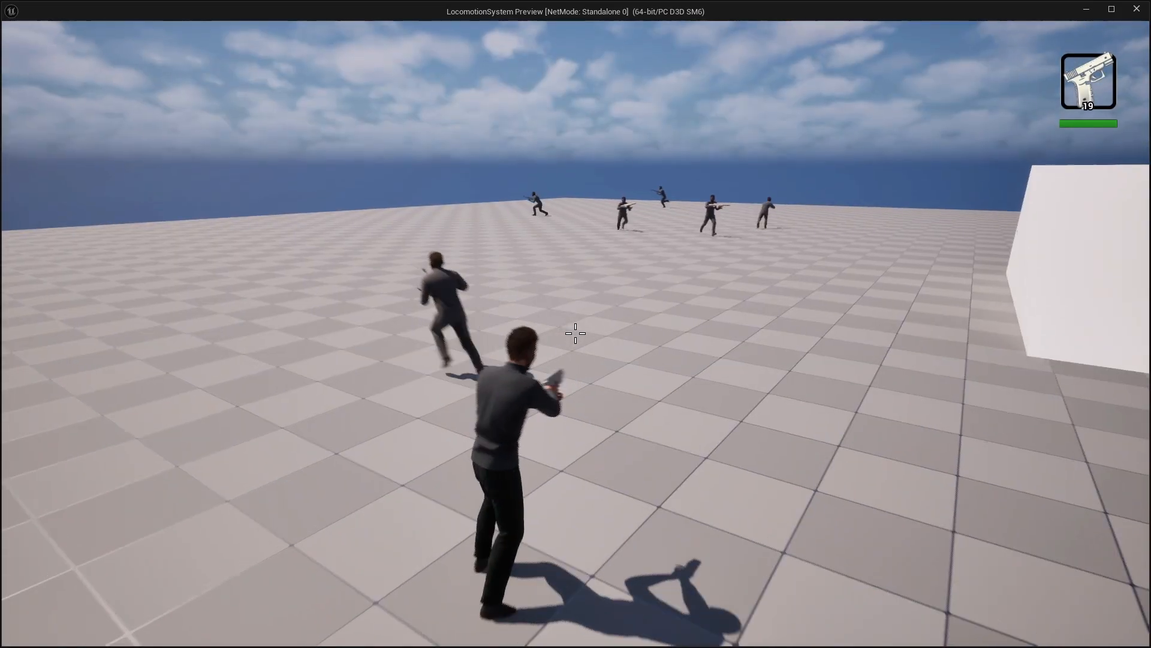
key("w")
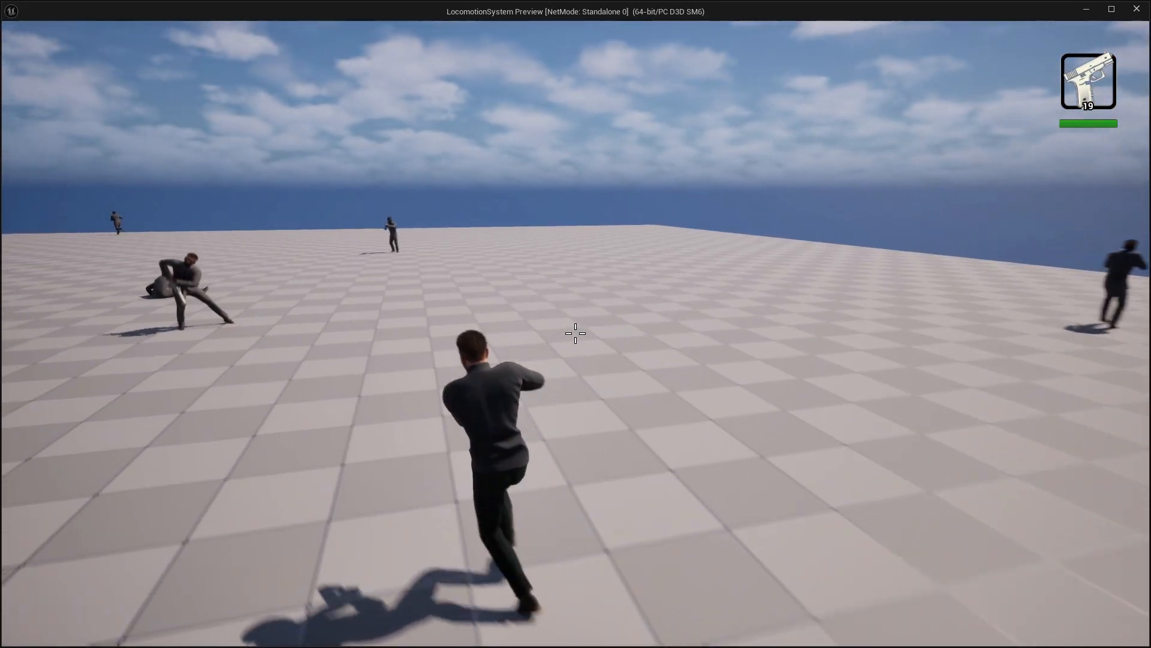
key("Escape")
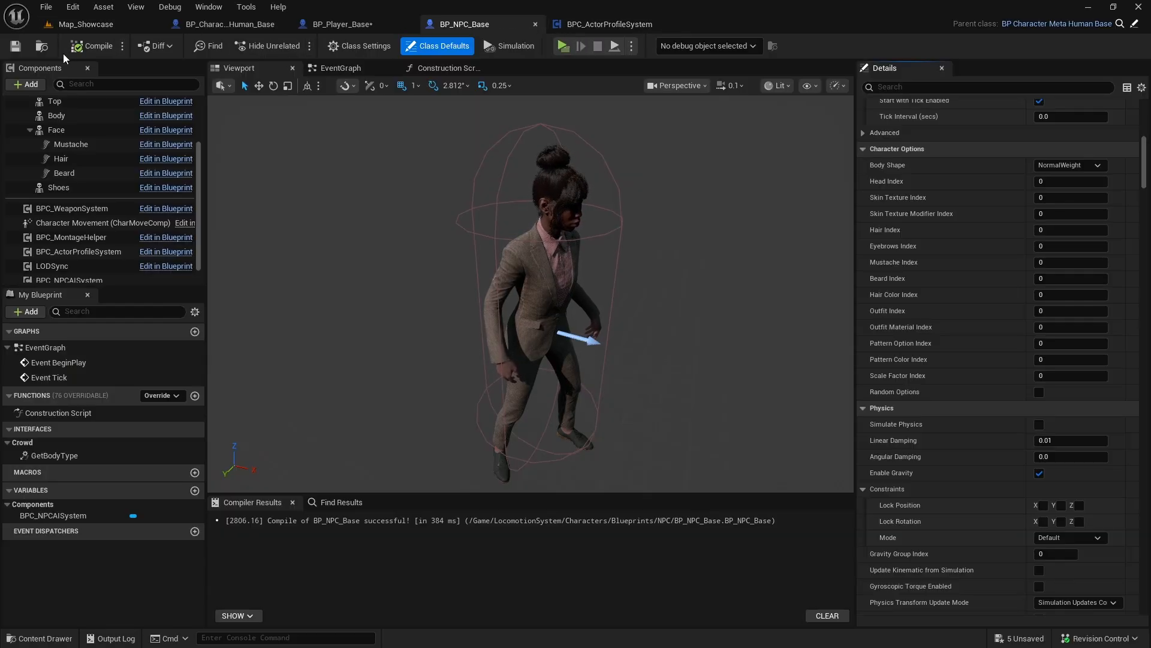
- Return to Map_Showcase and create a child blueprint of BP_NPC_Base named BP_NPC_Male_1 in the NPC folder
left_click(84, 24)
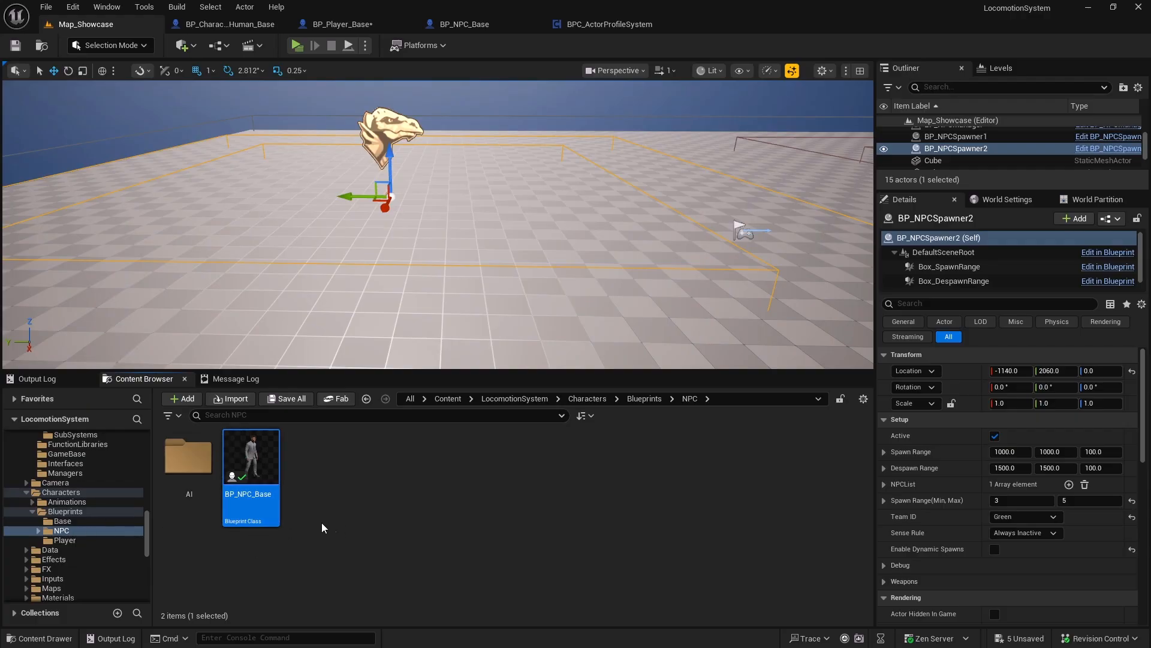
right_click(268, 447)
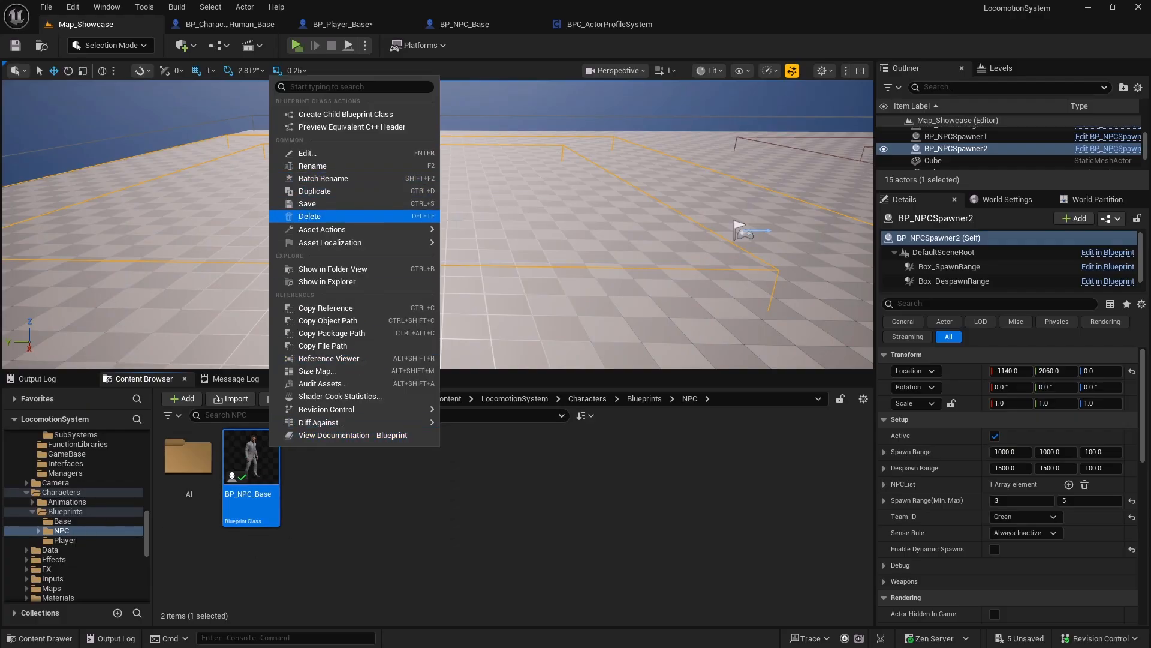
left_click(378, 115)
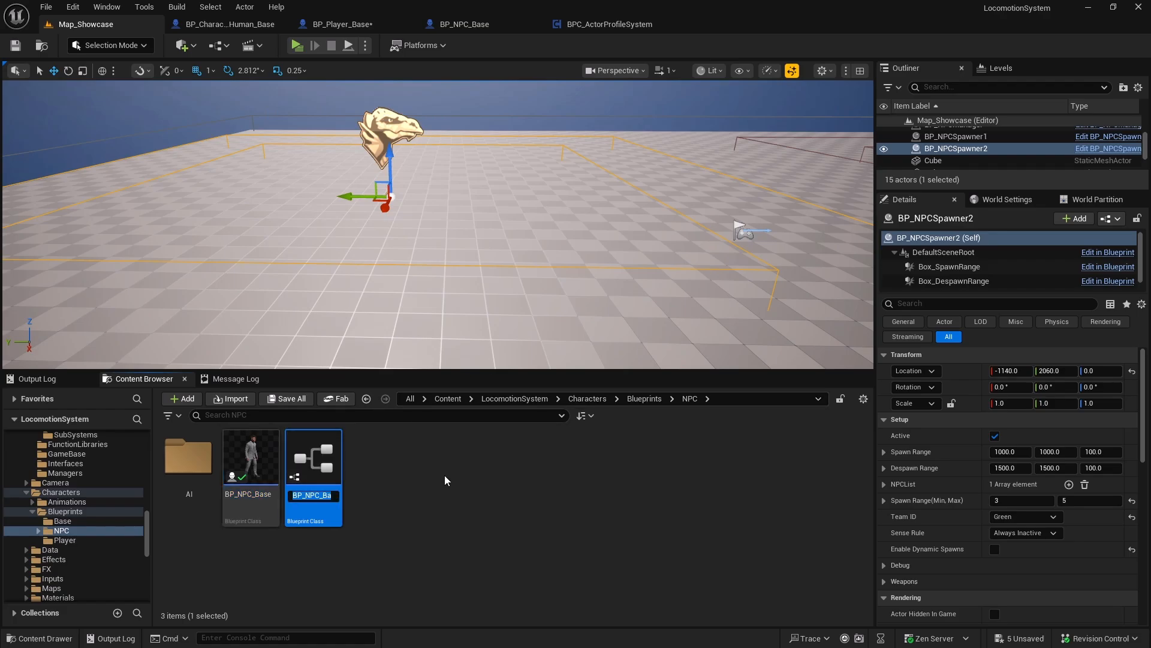
type("BP_NPC_B")
type("Male")
type("_1")
key("Return")
left_click_drag(314, 434, 418, 479)
- Create a folder named Base inside the NPC folder and move BP_NPC_Base into it
right_click(418, 479)
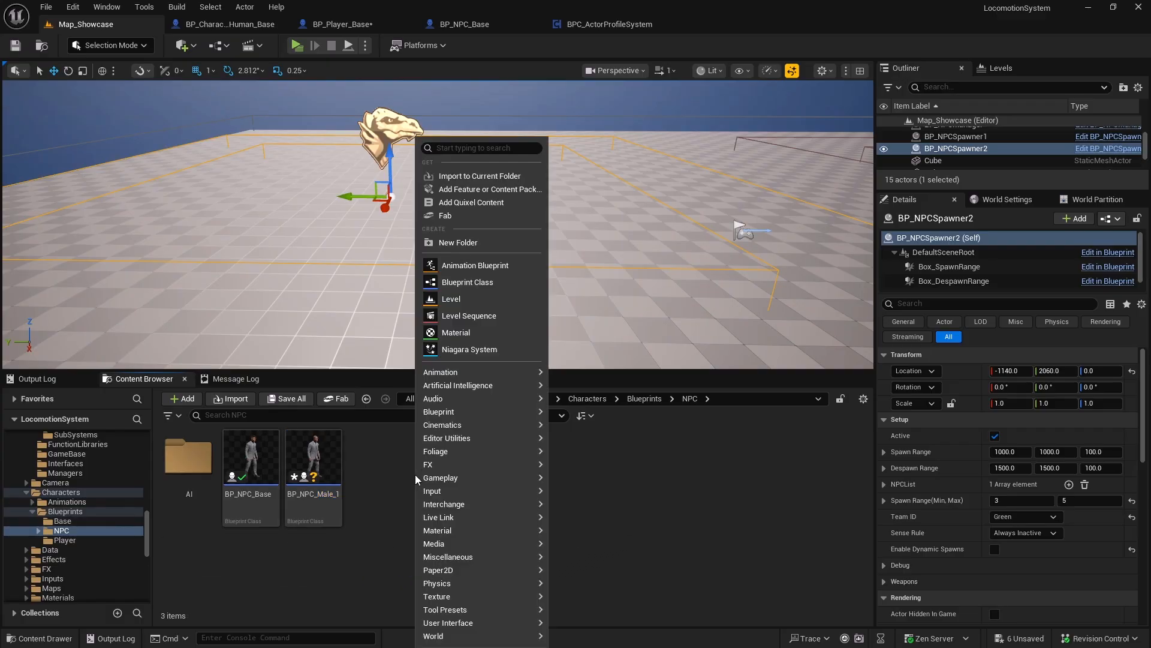
left_click(458, 242)
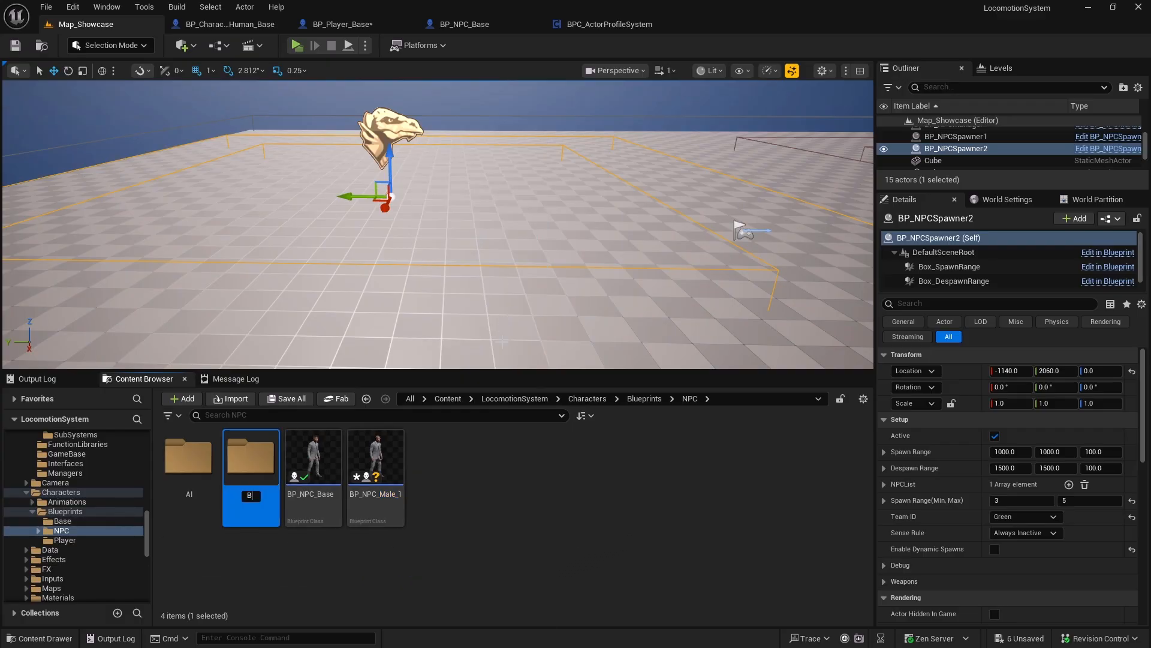
type("Base")
key("Return")
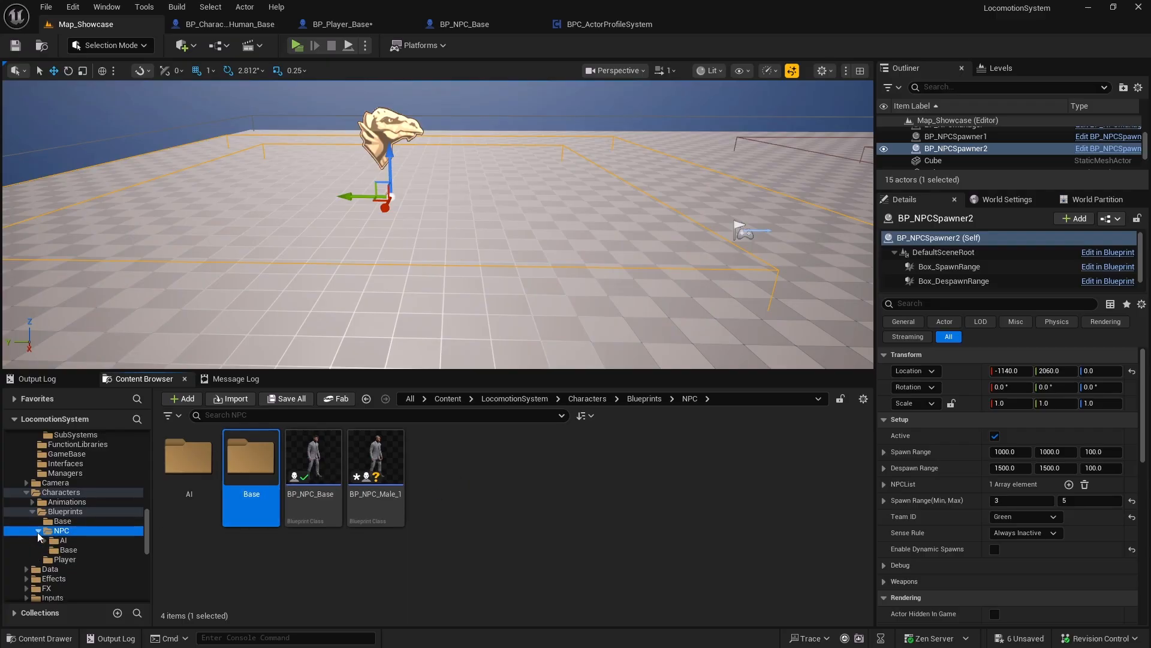
left_click_drag(322, 495, 265, 496)
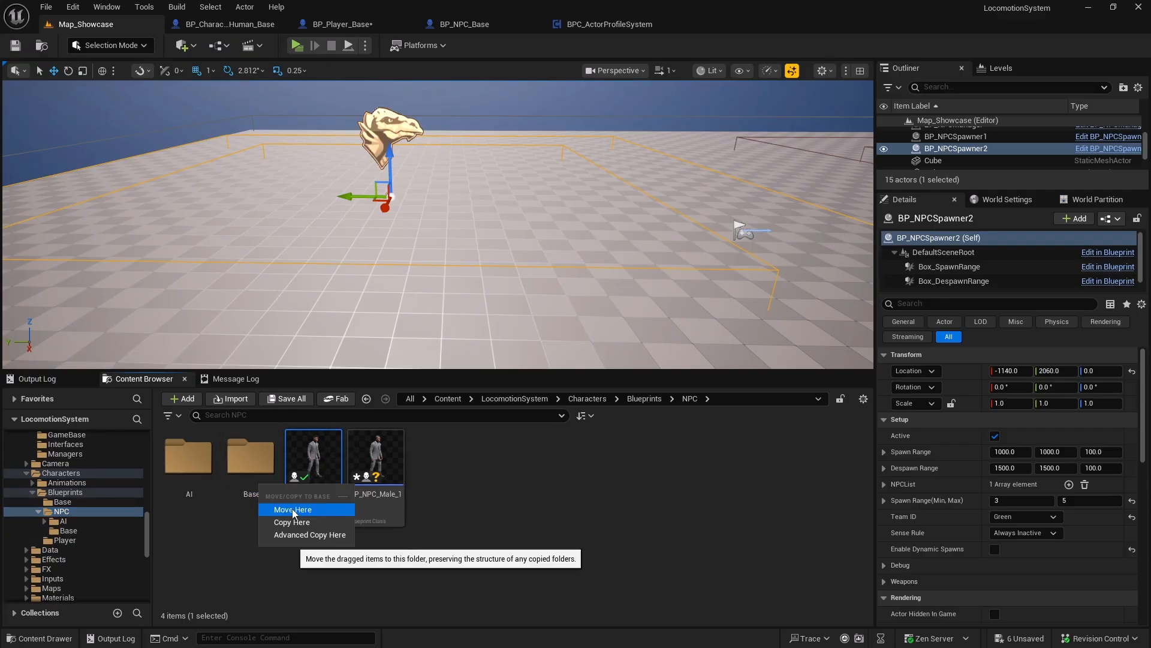
left_click(290, 507)
- Move the AI folder into the NPC folder's new Base folder and select BP_NPC_Male_1
left_click_drag(189, 459, 282, 488)
left_click(285, 491)
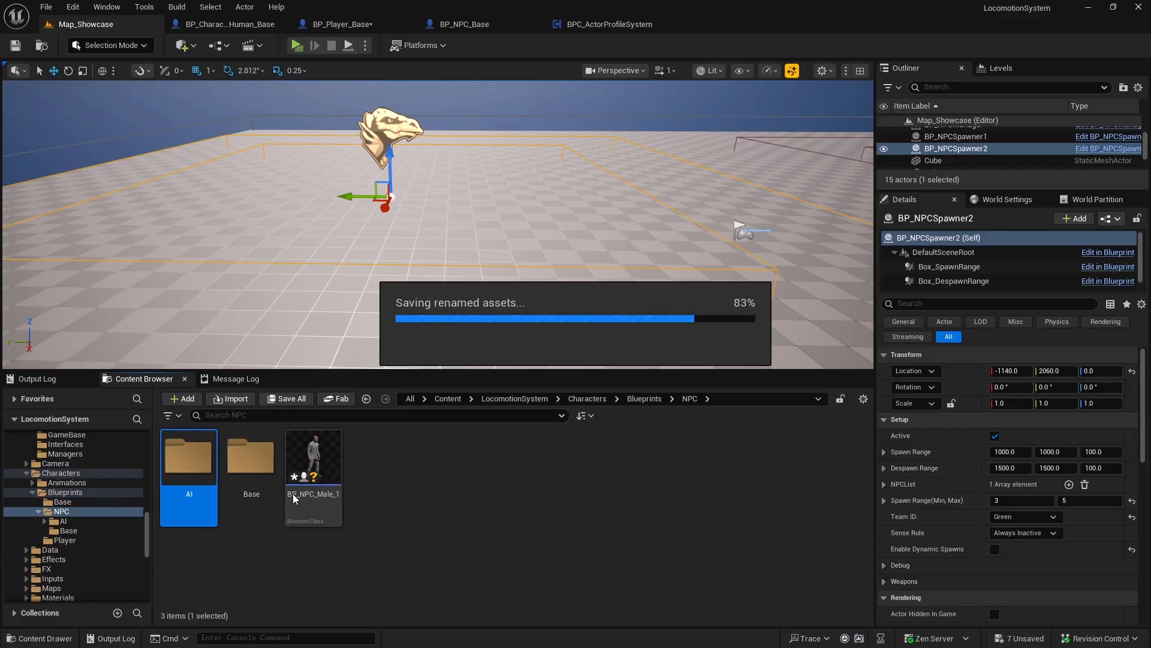
left_click(339, 470)
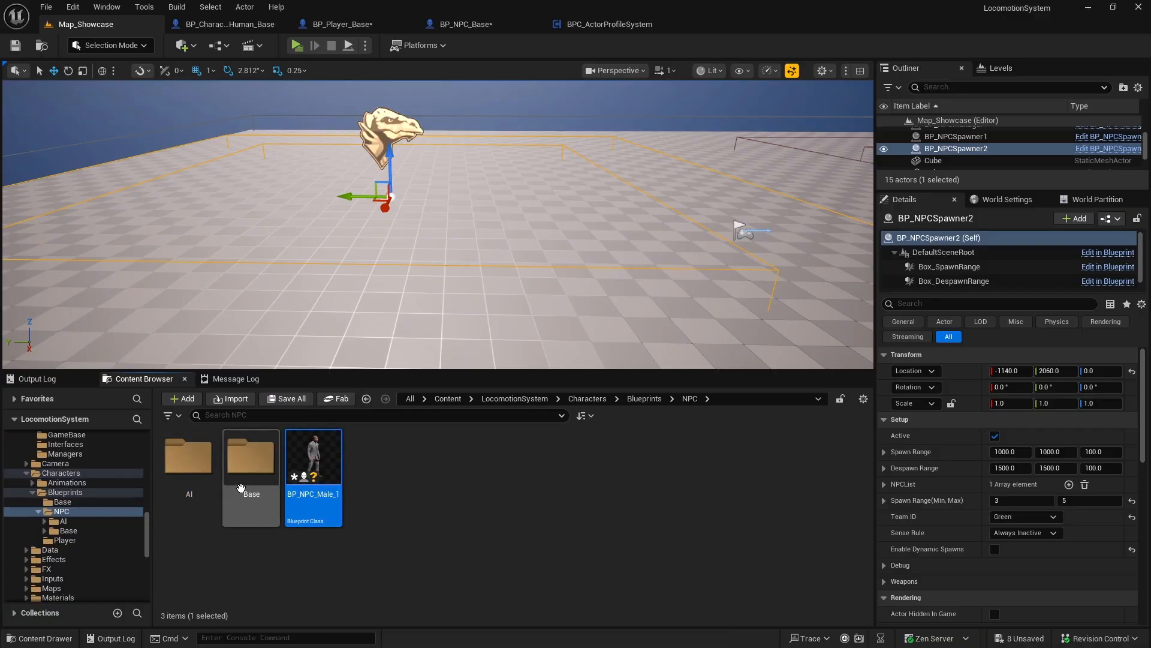
- Update the redirector references across the whole Content folder and delete the unreferenced redirectors
left_click_drag(147, 548, 150, 459)
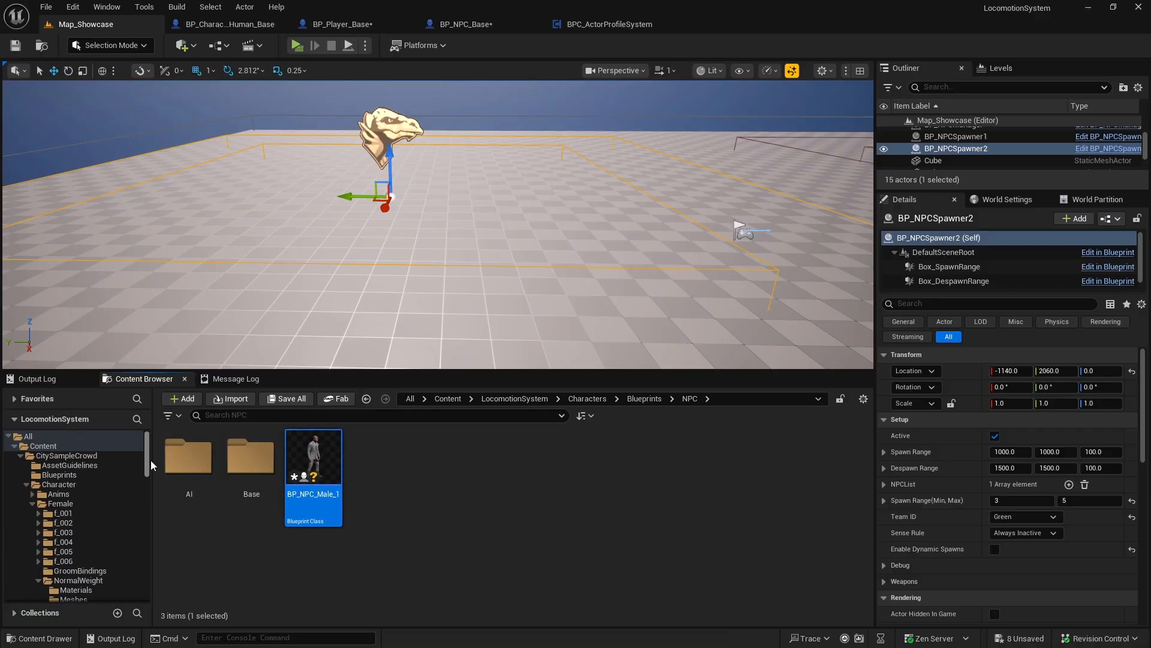
right_click(46, 447)
left_click(121, 330)
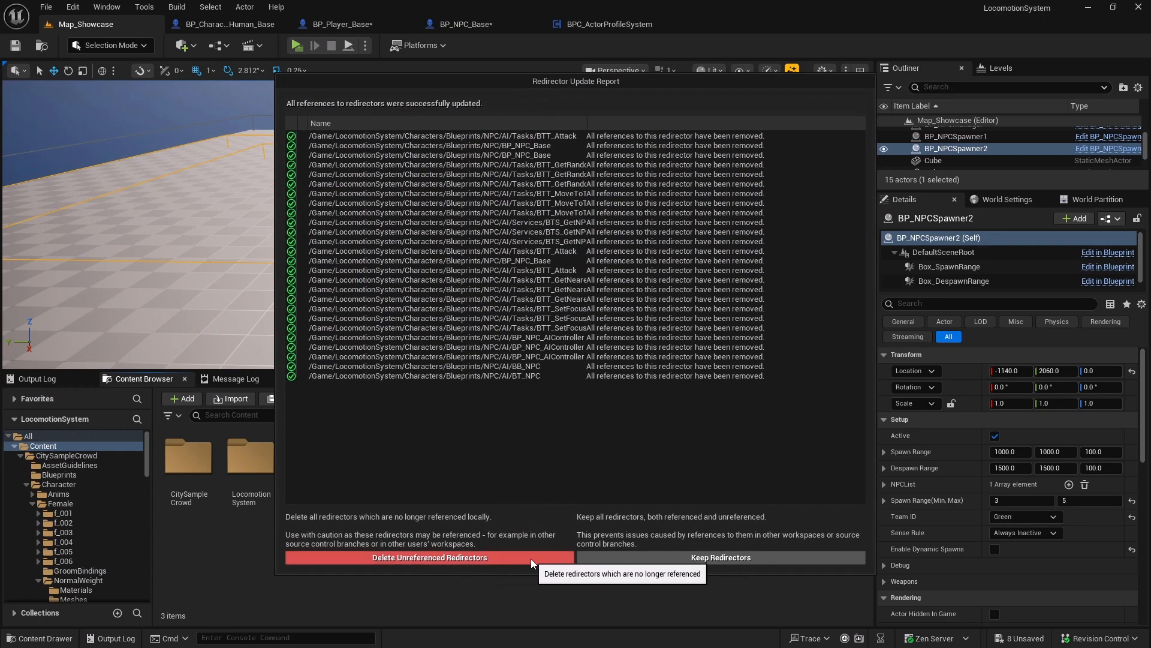
left_click(531, 558)
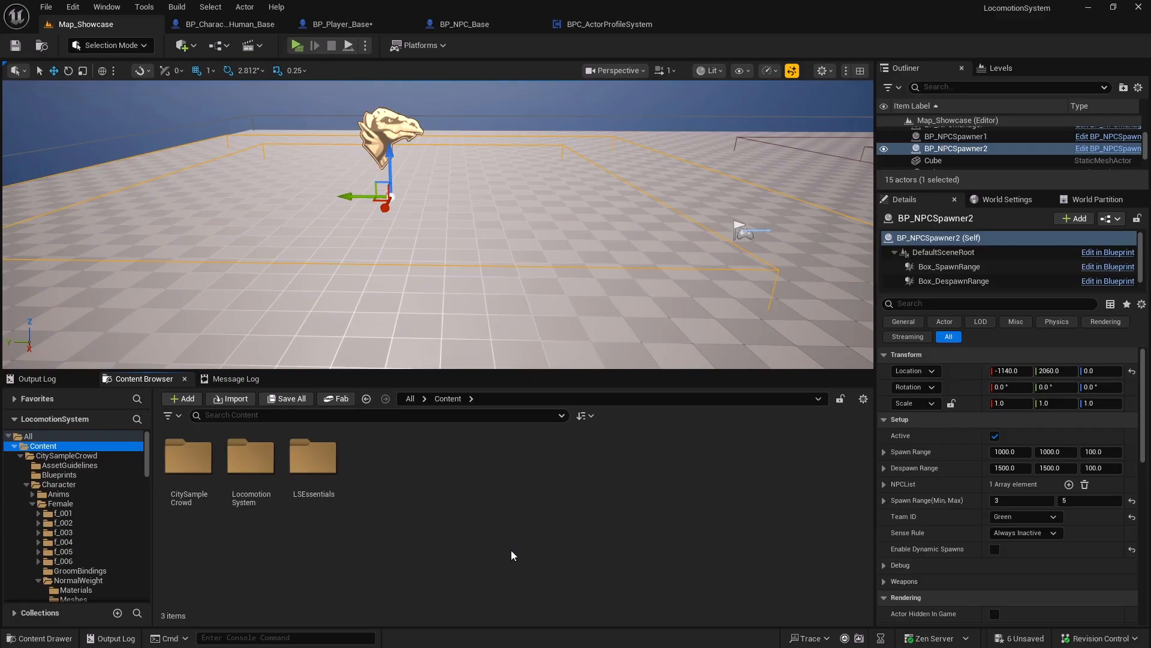
- Return to the NPC folder under Characters/Blueprints and save all unsaved assets in the project
scroll(90, 523, "down", 5)
scroll(90, 523, "down", 10)
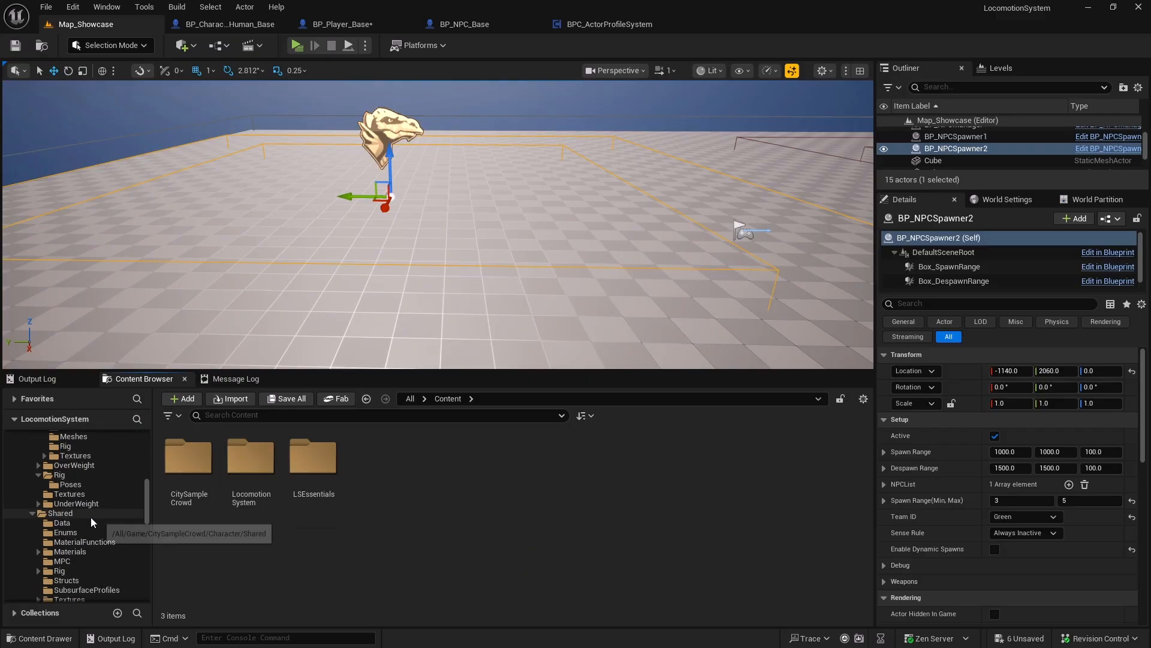
scroll(95, 517, "down", 1)
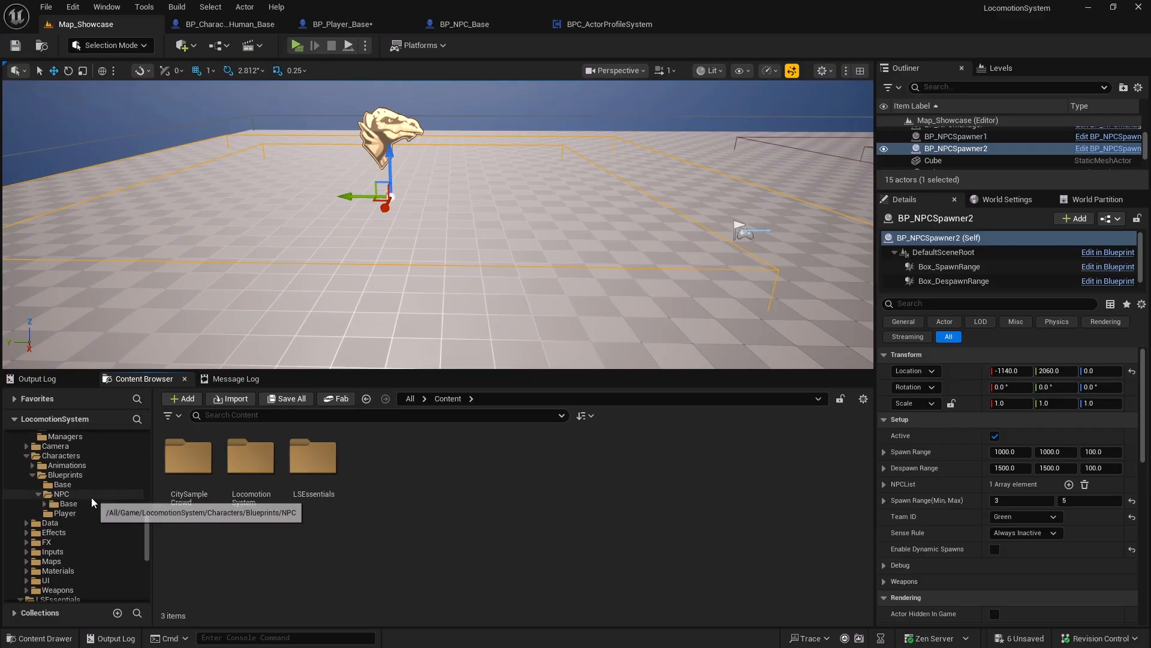
left_click(93, 505)
left_click(96, 494)
left_click(46, 7)
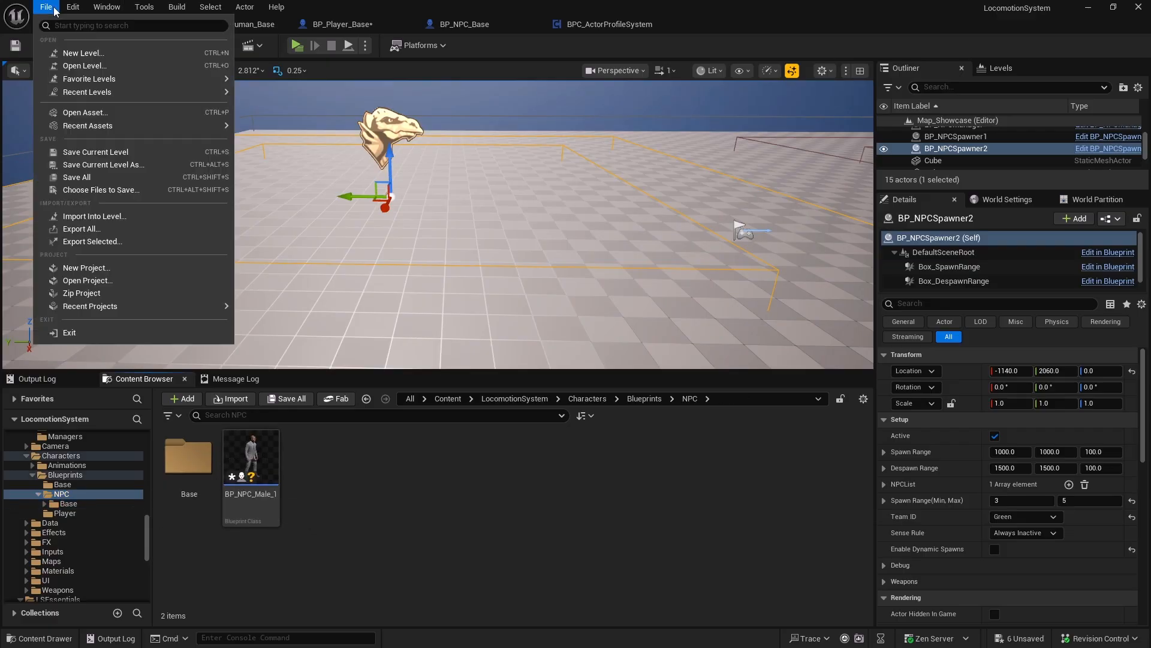
left_click(107, 177)
- Open BP_NPC_Male_1 with a closer view of the character and set its Body Shape to UnderWeight
double_click(247, 462)
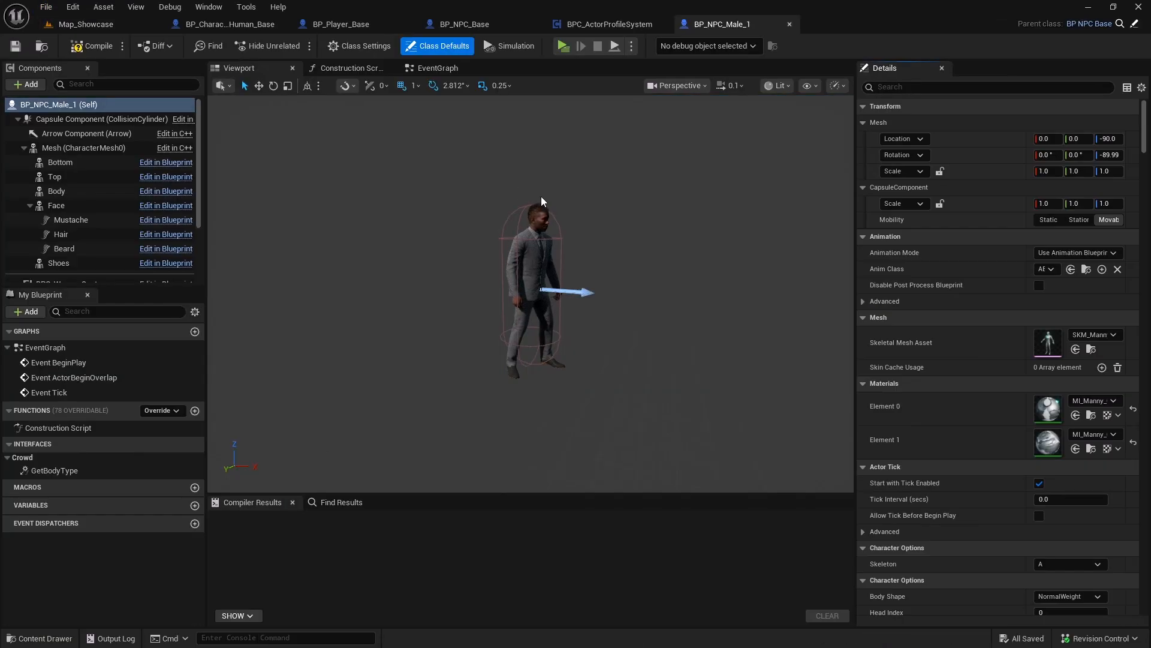
right_click_drag(541, 202, 564, 208)
key("w")
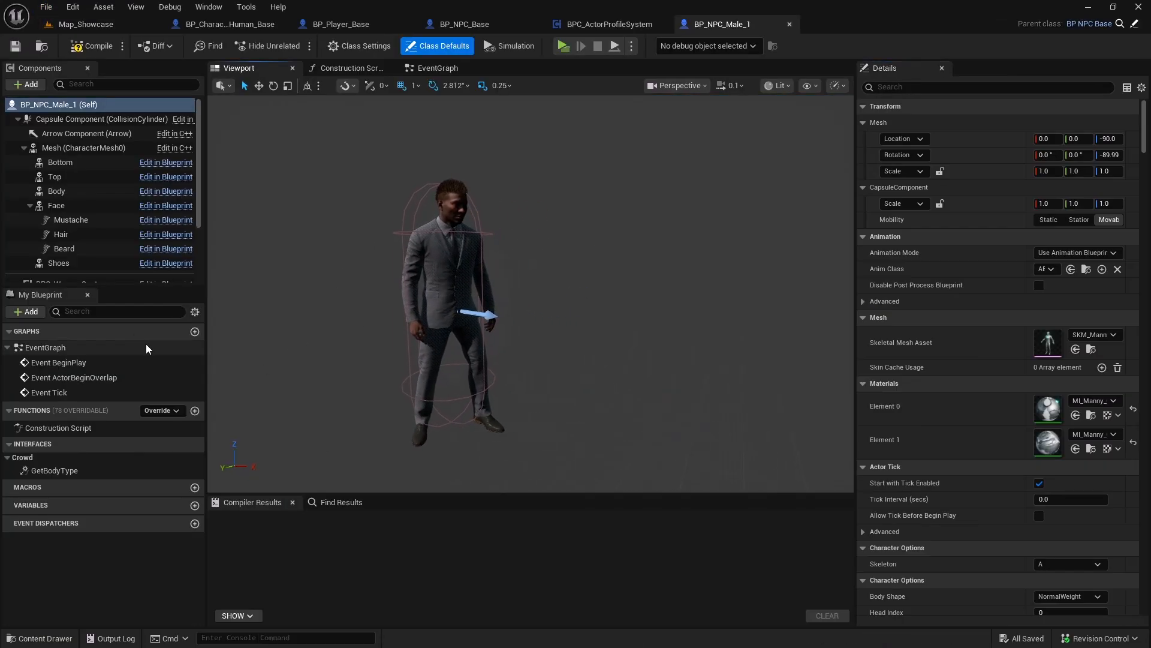
scroll(108, 221, "down", 2)
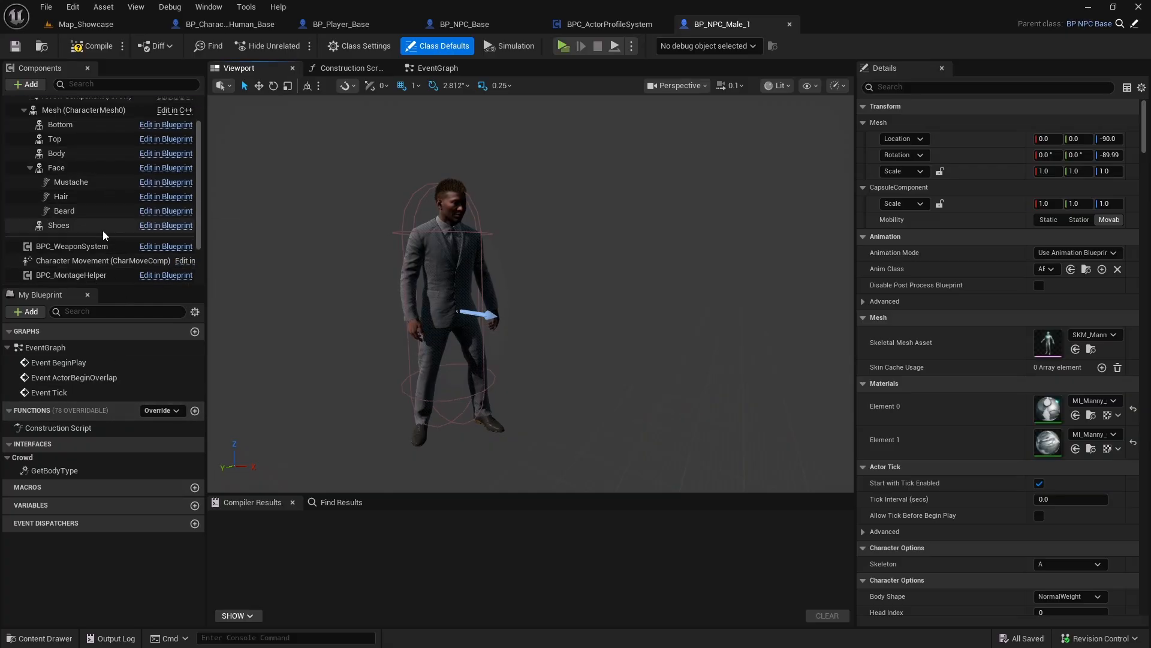
scroll(944, 372, "down", 6)
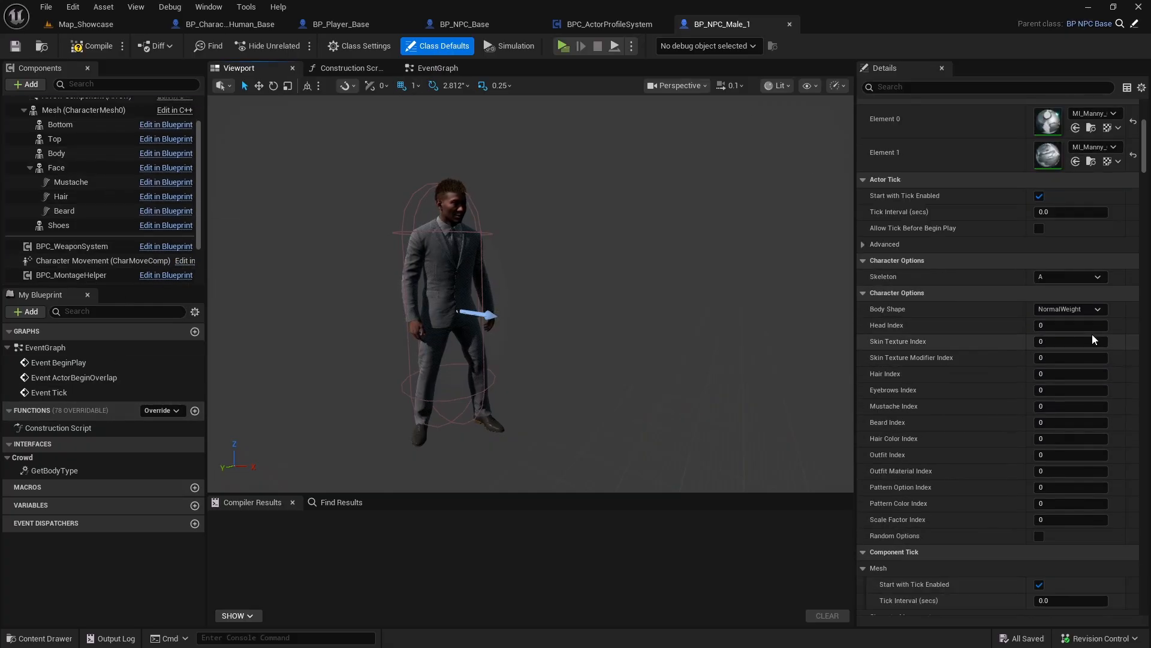
left_click(1067, 308)
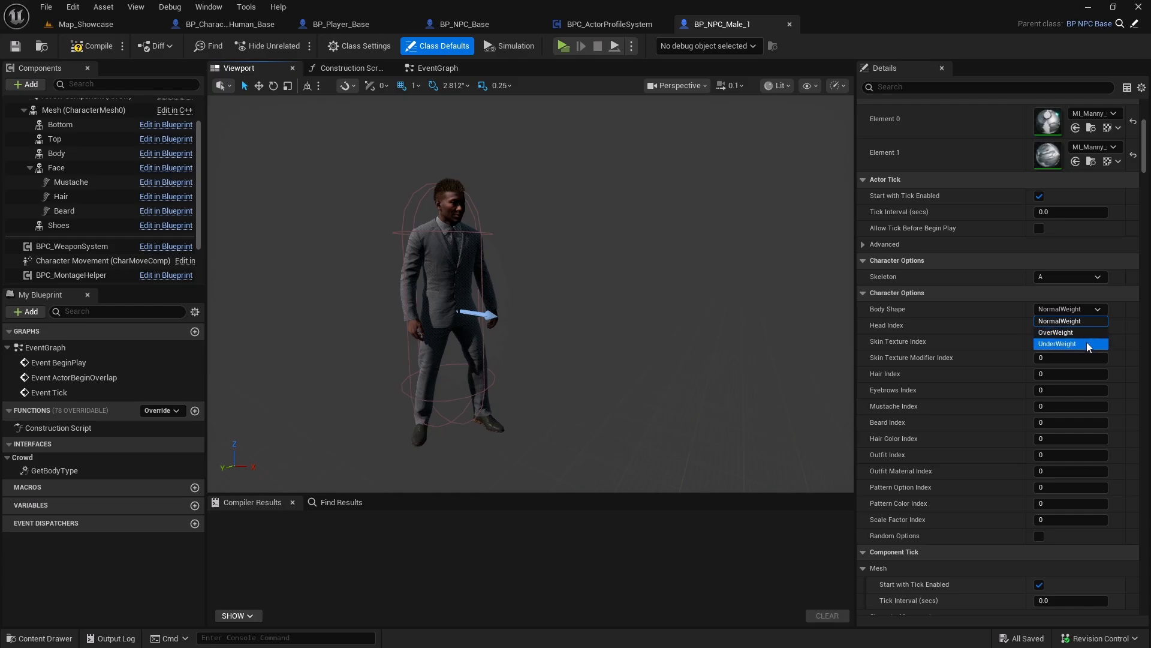
left_click(1088, 344)
- Set both the Head Index and the Skin Texture Index of BP_NPC_Male_1 to 3
left_click(1073, 325)
type("3")
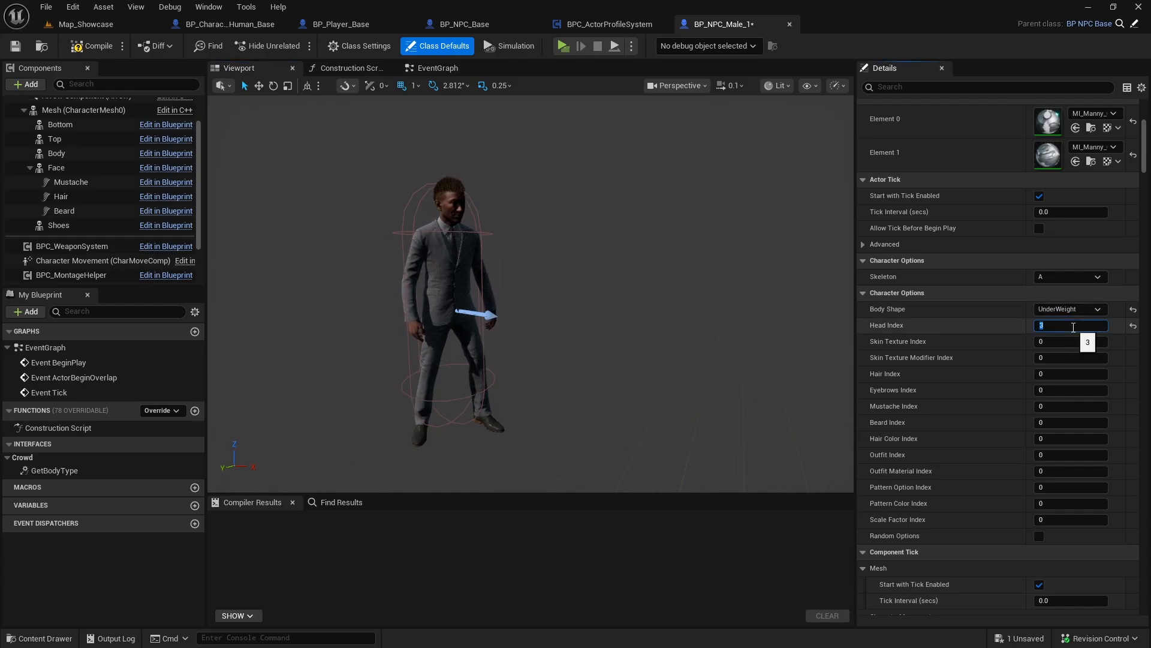
key("Tab")
key("Tab")
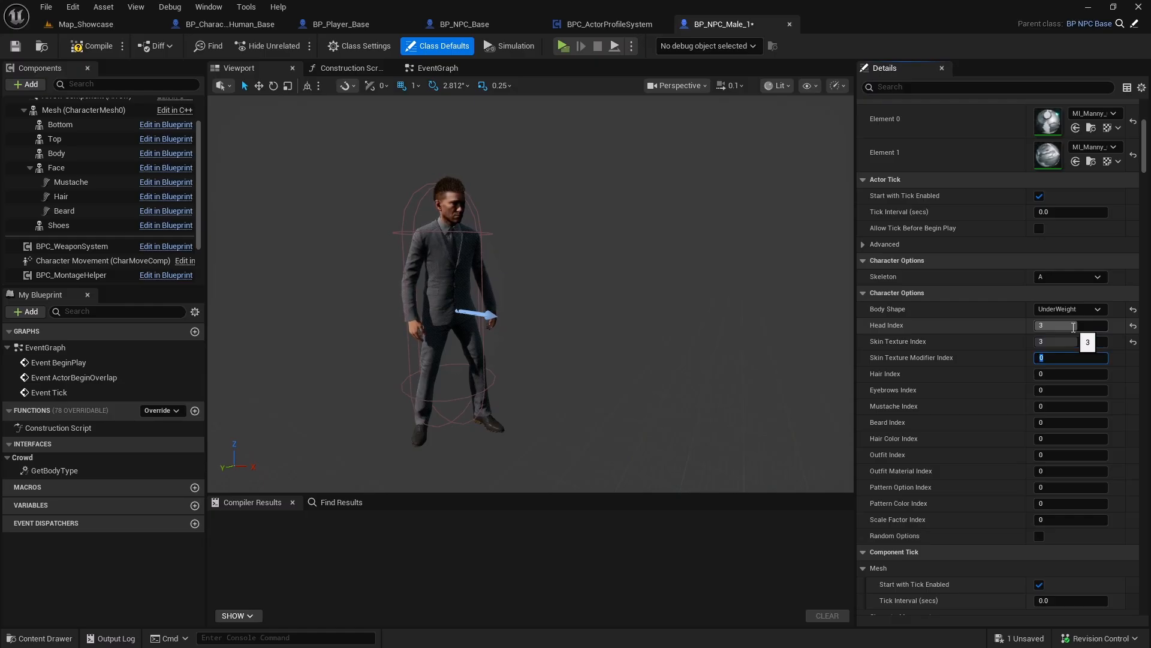
- Try Hair Index values 3 and 4 on the male NPC, then set the Hair Index to 1
key("Tab")
key("Tab")
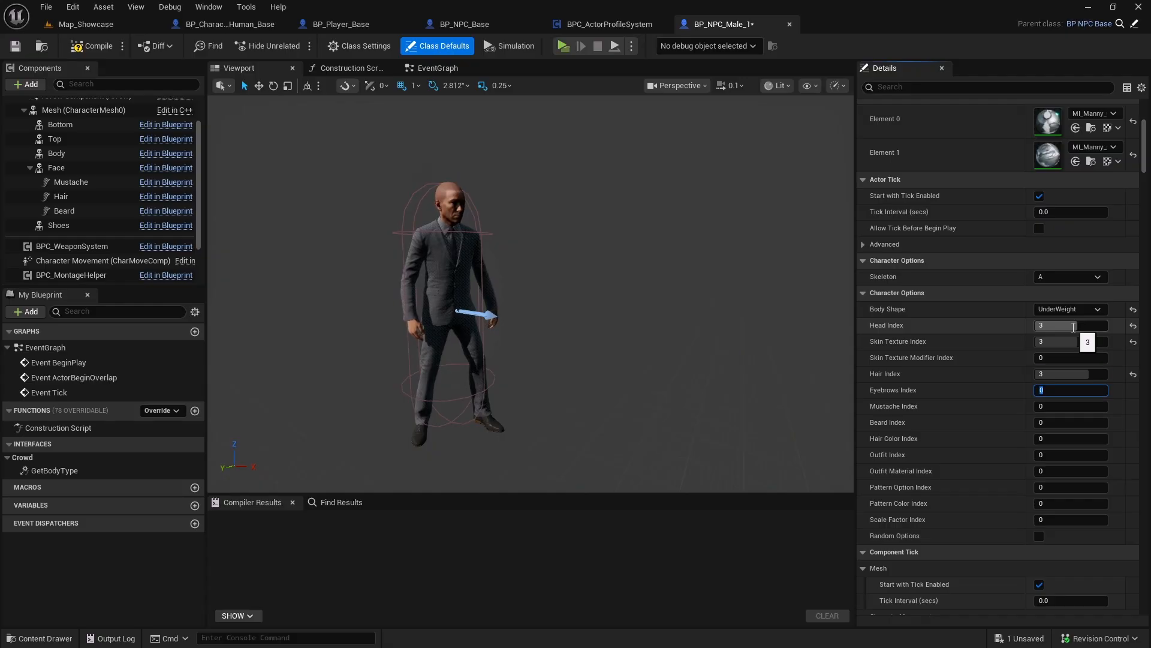
left_click(1073, 373)
type("4")
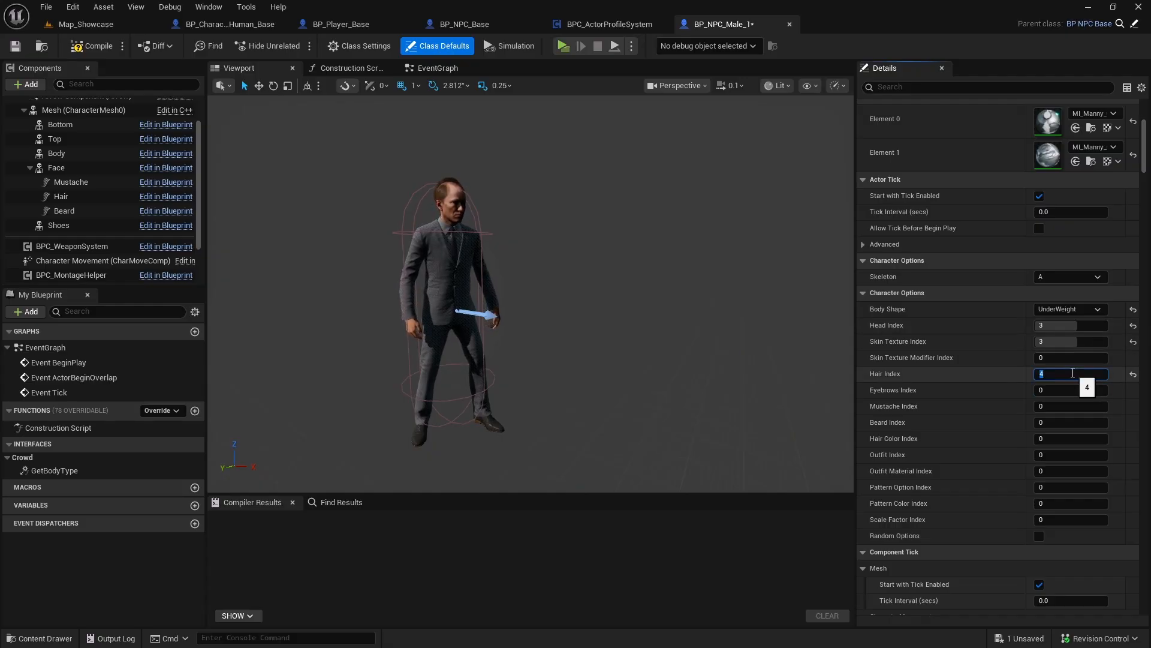
key("Return")
key("Tab")
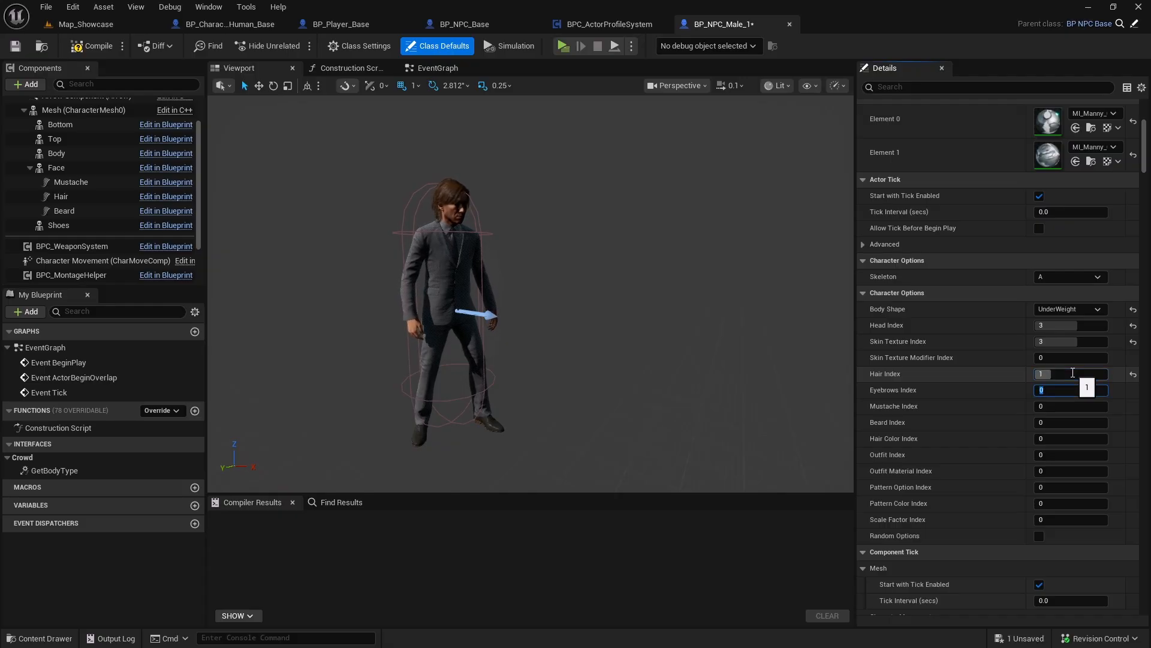
- Set the male NPC's Mustache Index to 2 and, after trying 2, its Hair Color Index to 5
key("Tab")
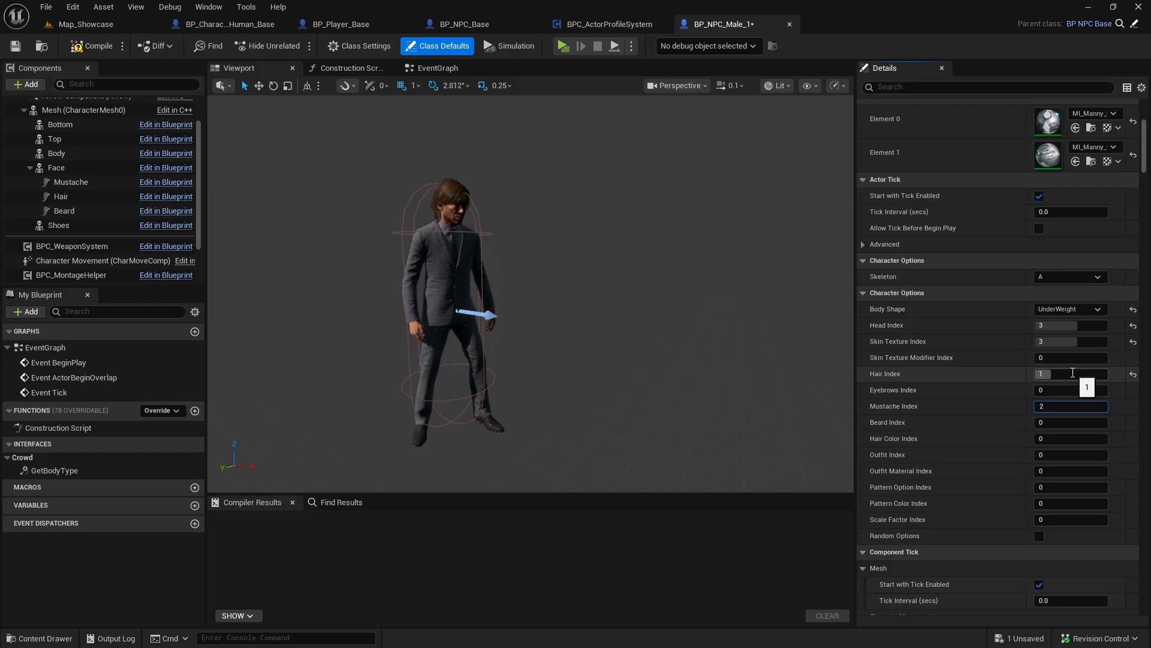
key("Tab")
key("Tab")
key("Return")
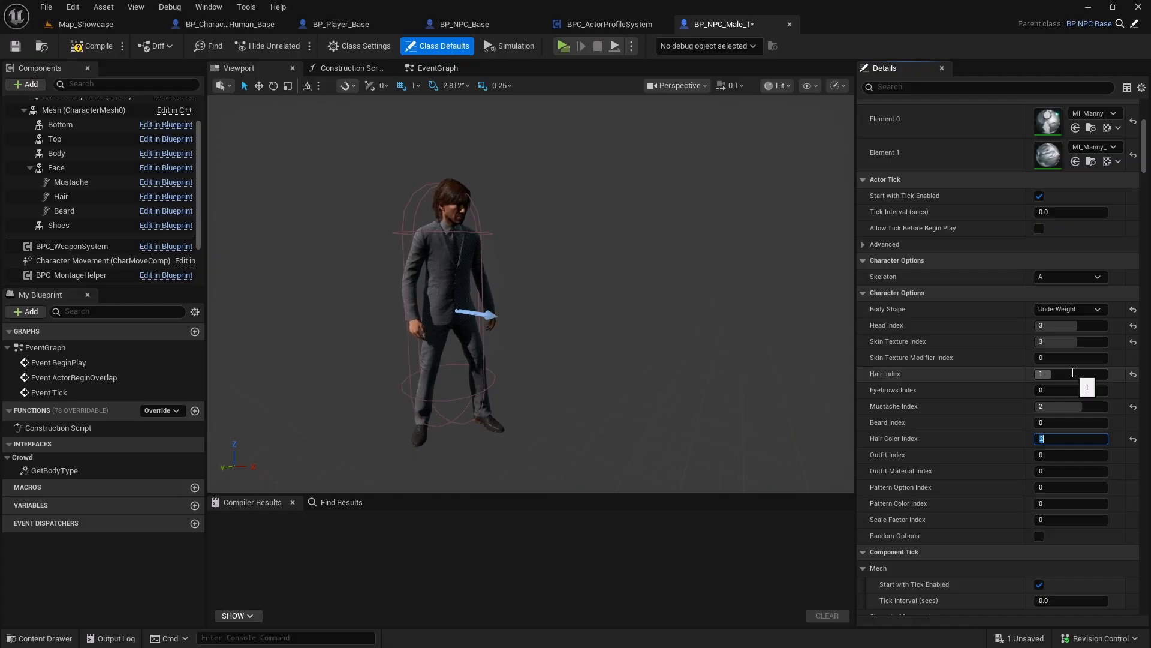
key("Return")
type("5")
key("Return")
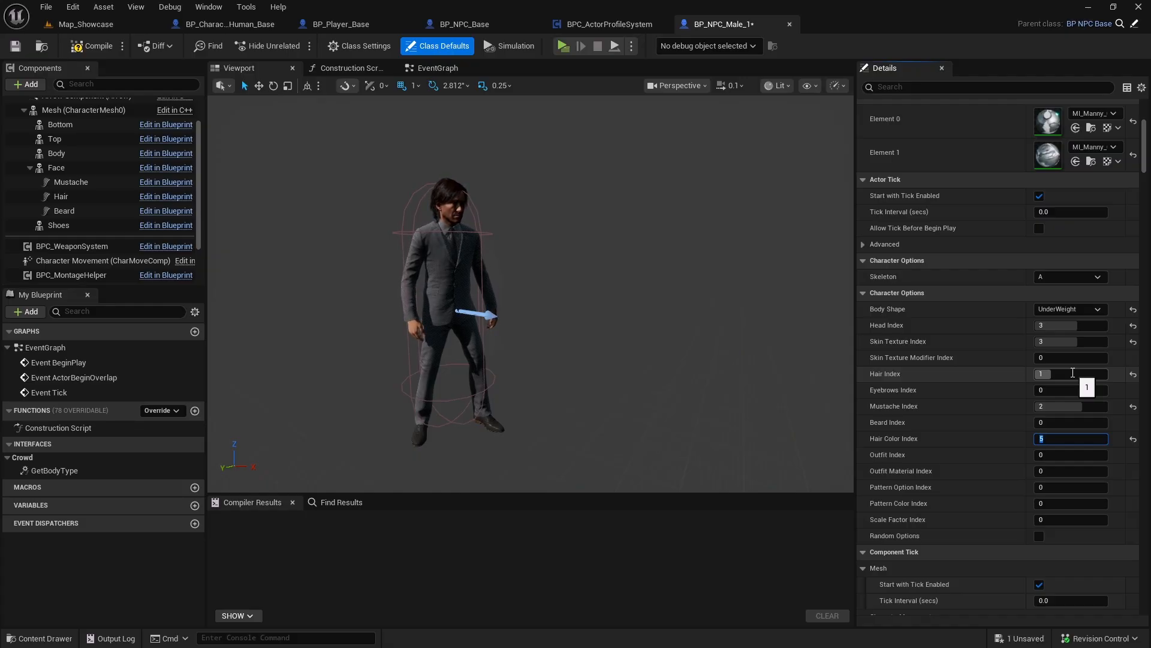
- Try Outfit Material Index values 1 through 5 on the male NPC's suit, then set the index to 6
key("Tab")
key("Tab")
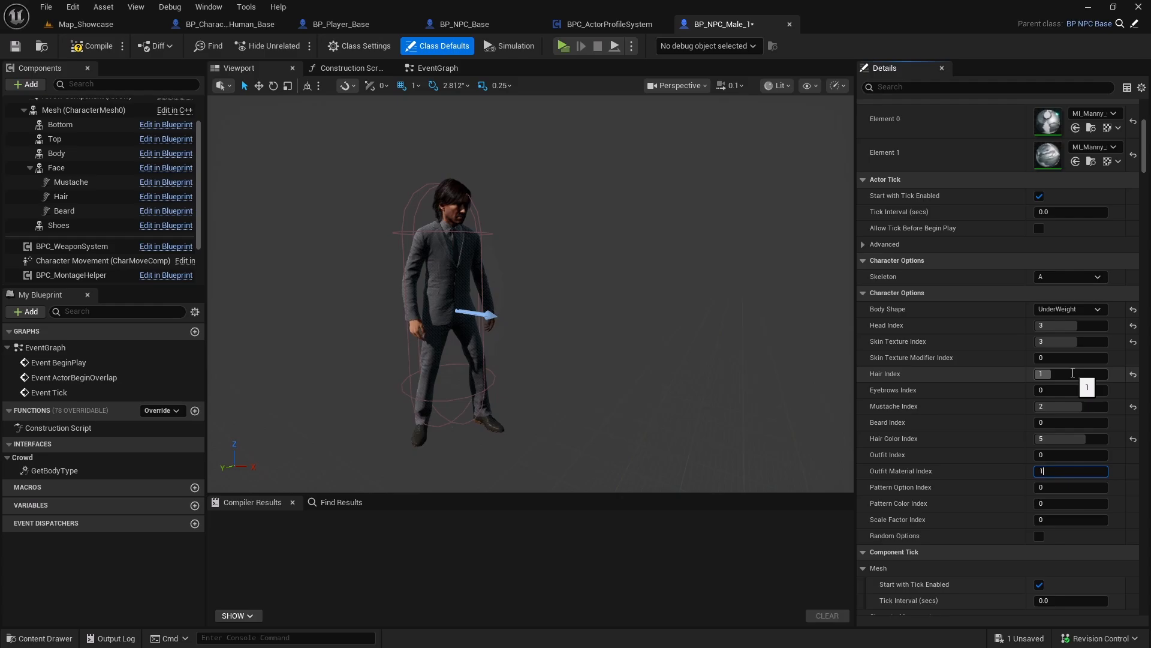
key("Return")
key("Return")
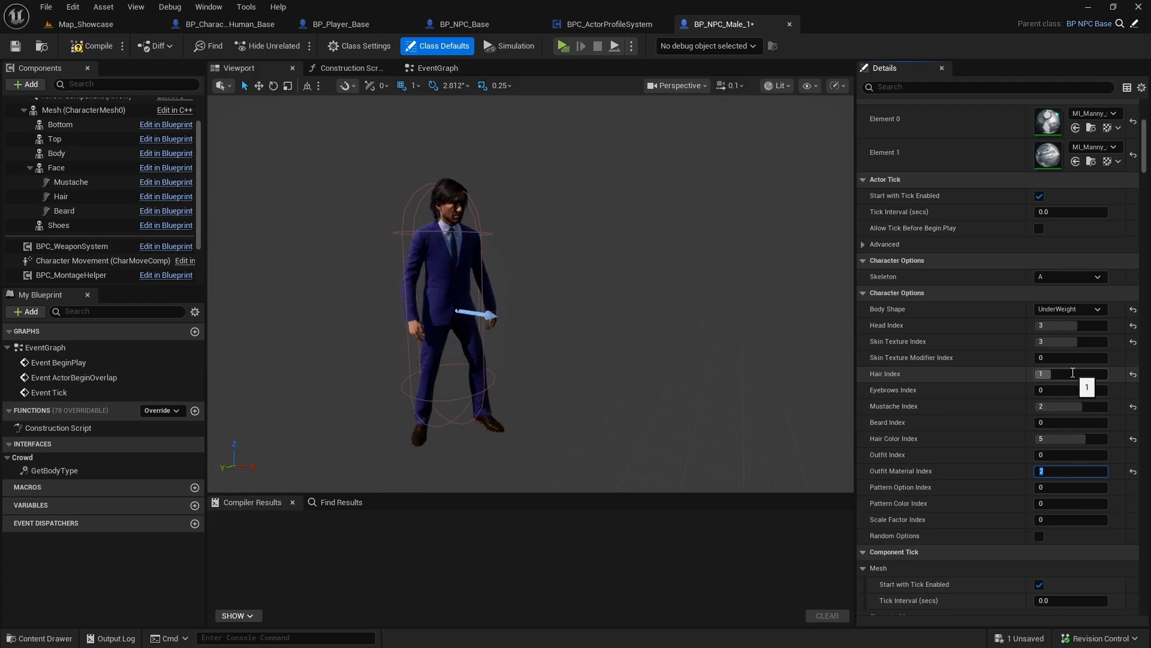
key("Return")
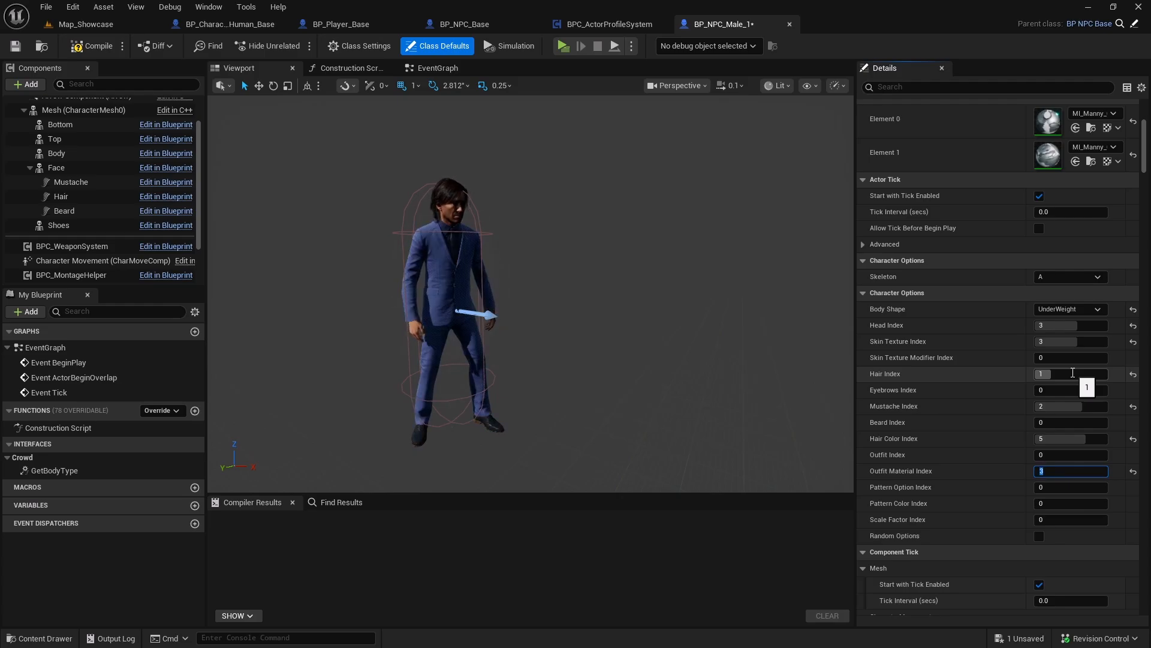
key("Return")
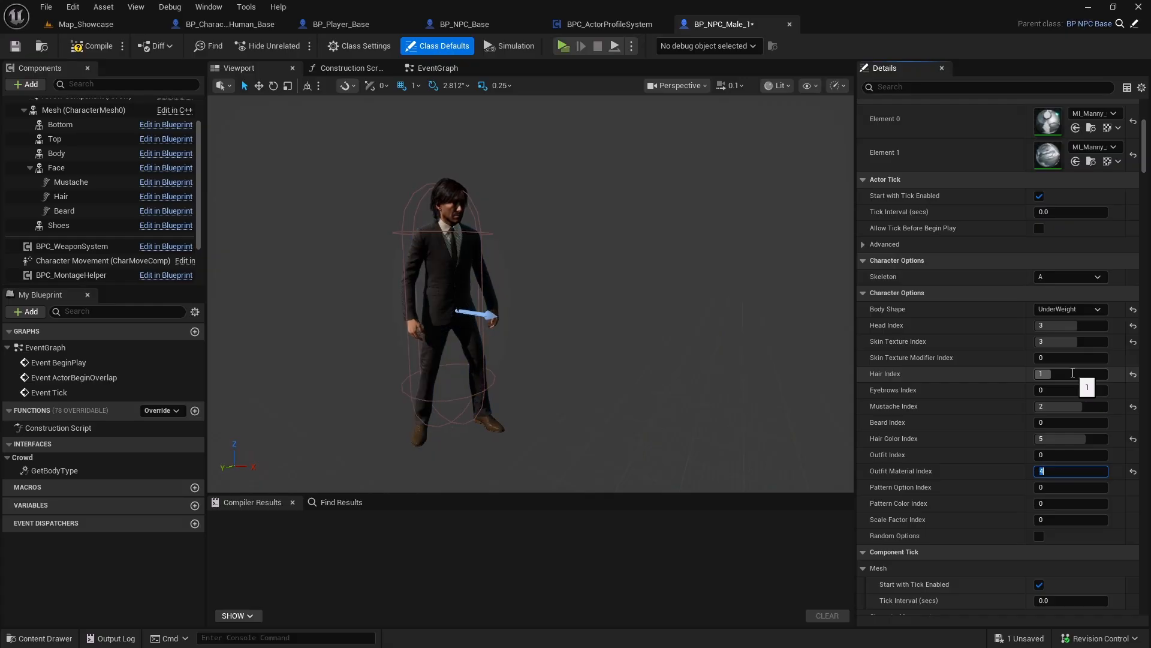
type("5")
key("Return")
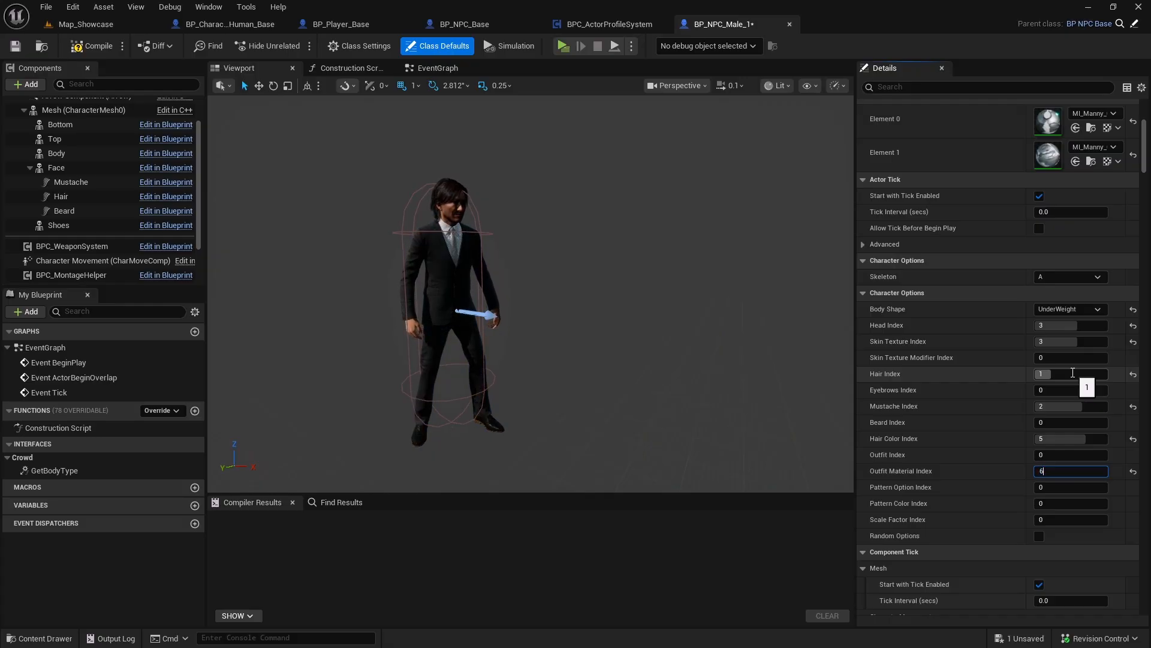
type("6")
key("Return")
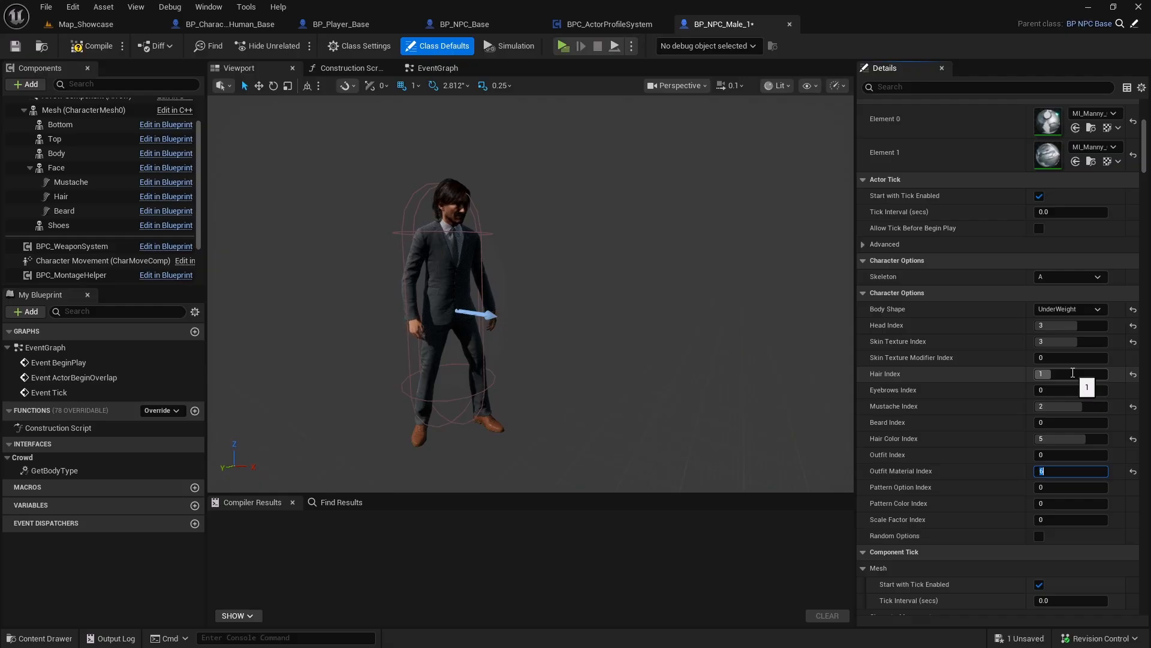
- Try Pattern Option Index 1 on the male NPC's outfit, then set the index to 3
key("Tab")
type("1")
key("Return")
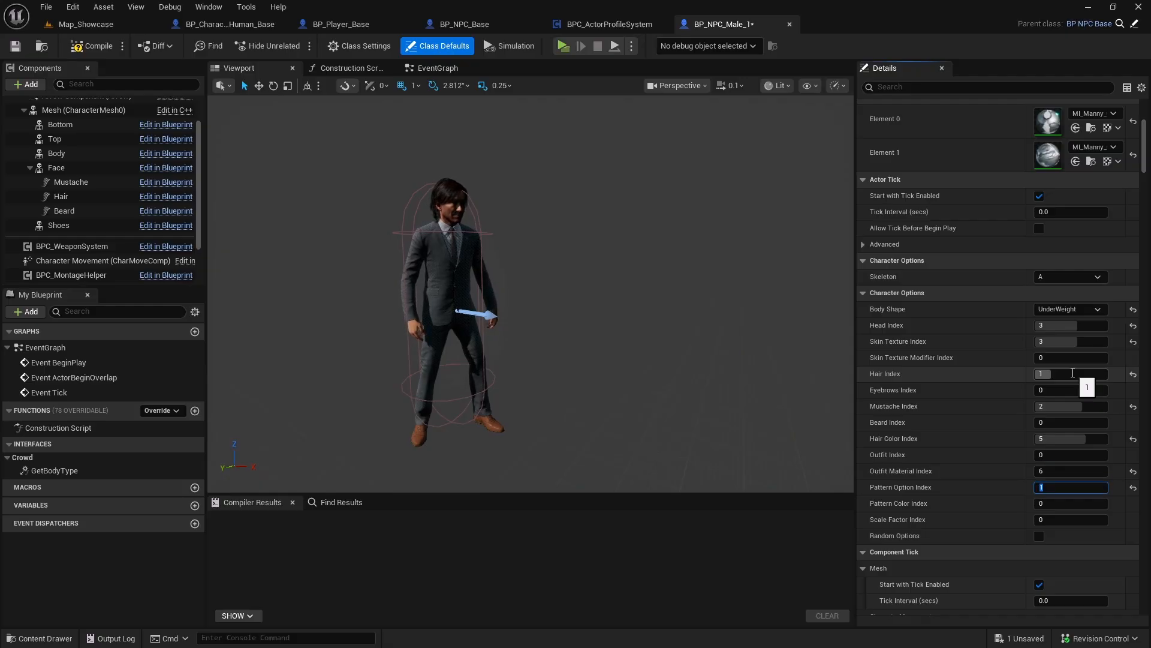
key("Tab")
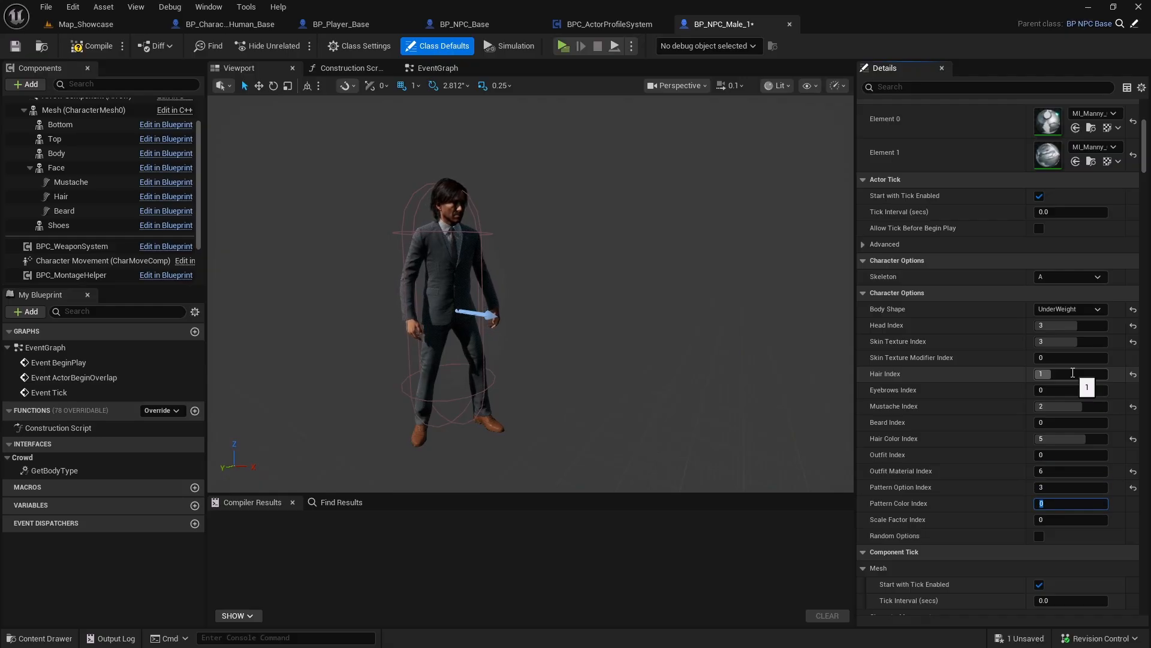
- Try Pattern Color Index values 1, 2 and 3, set the index to 1, and compile BP_NPC_Male_1
type("1")
key("Return")
type("2")
key("Return")
type("3")
key("Return")
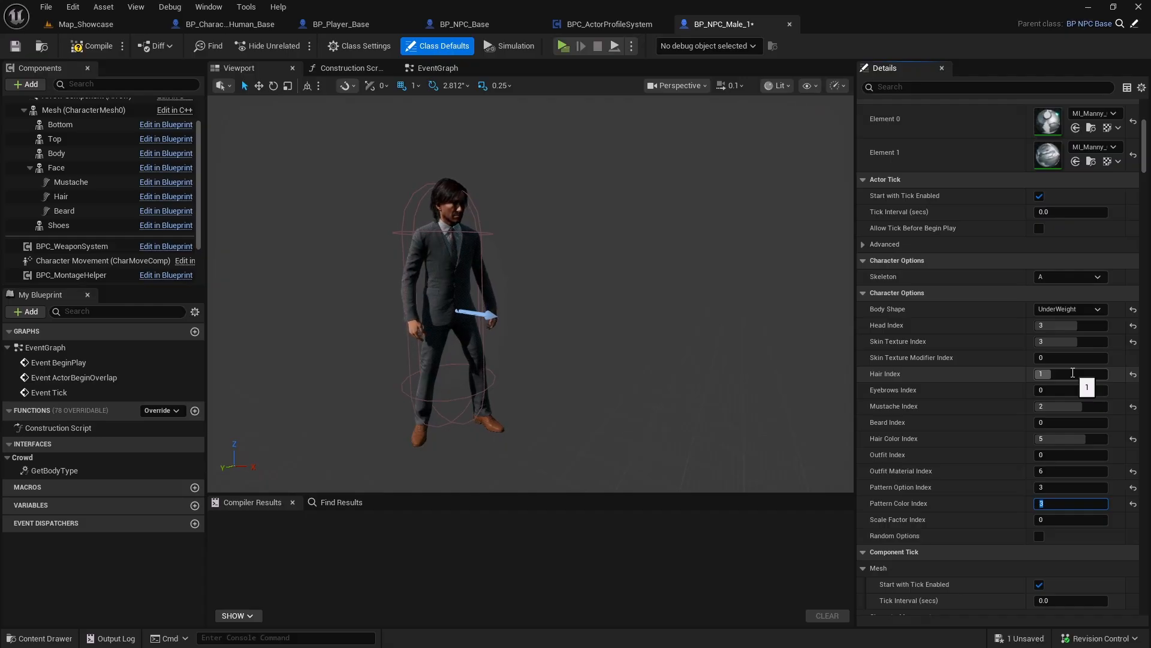
type("1")
key("Return")
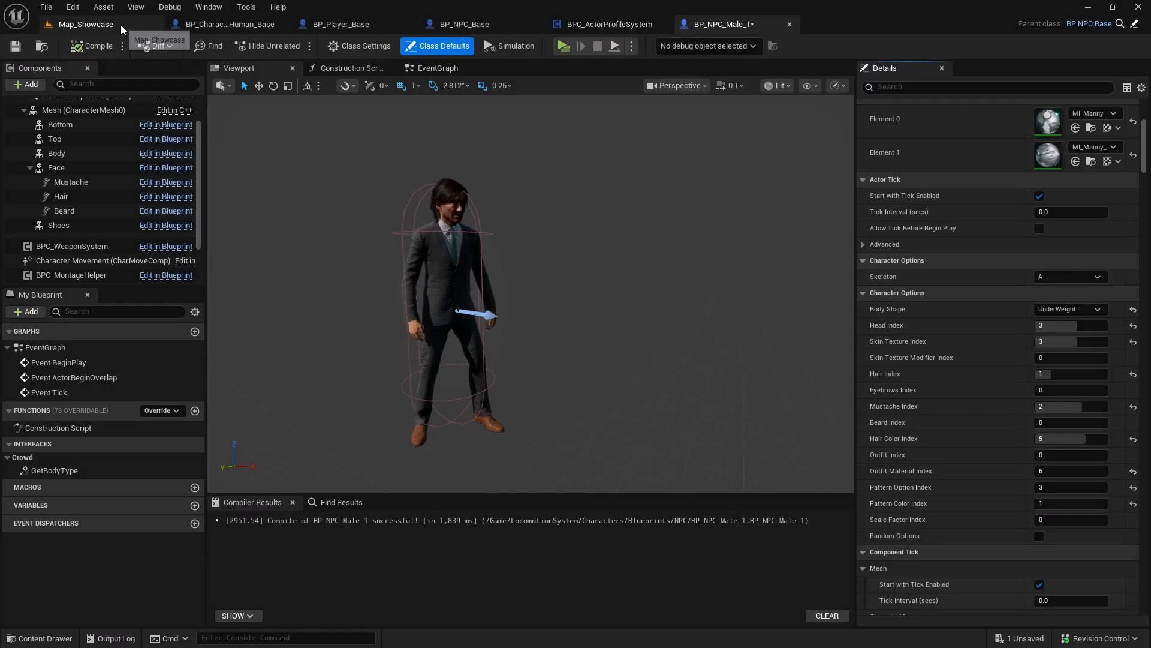
- Return to Map_Showcase and duplicate BP_NPC_Male_1 in the NPC folder as BP_NPC_Female_1
left_click(120, 25)
right_click(249, 433)
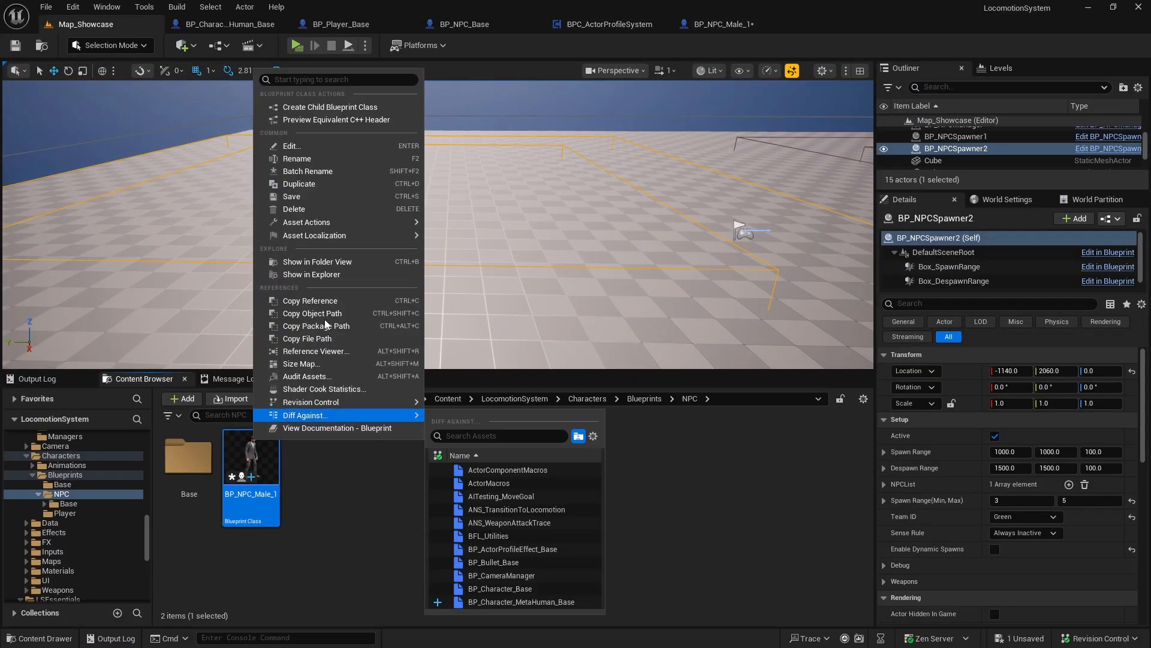
left_click(327, 183)
key("Right")
key("BackSpace")
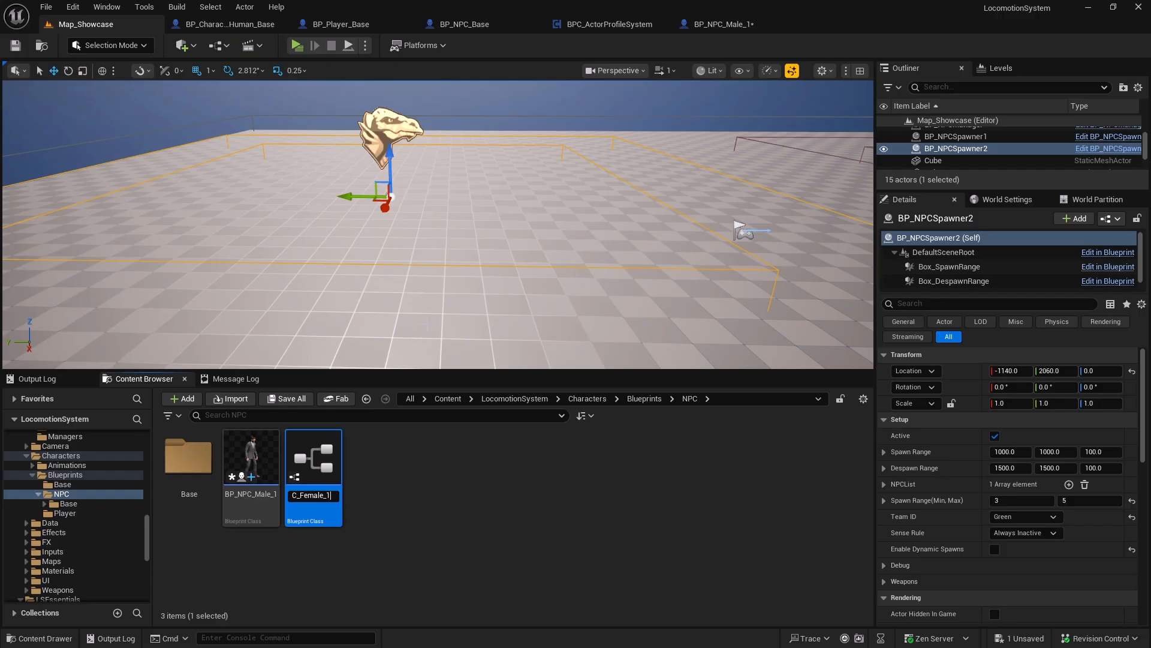
key("Return")
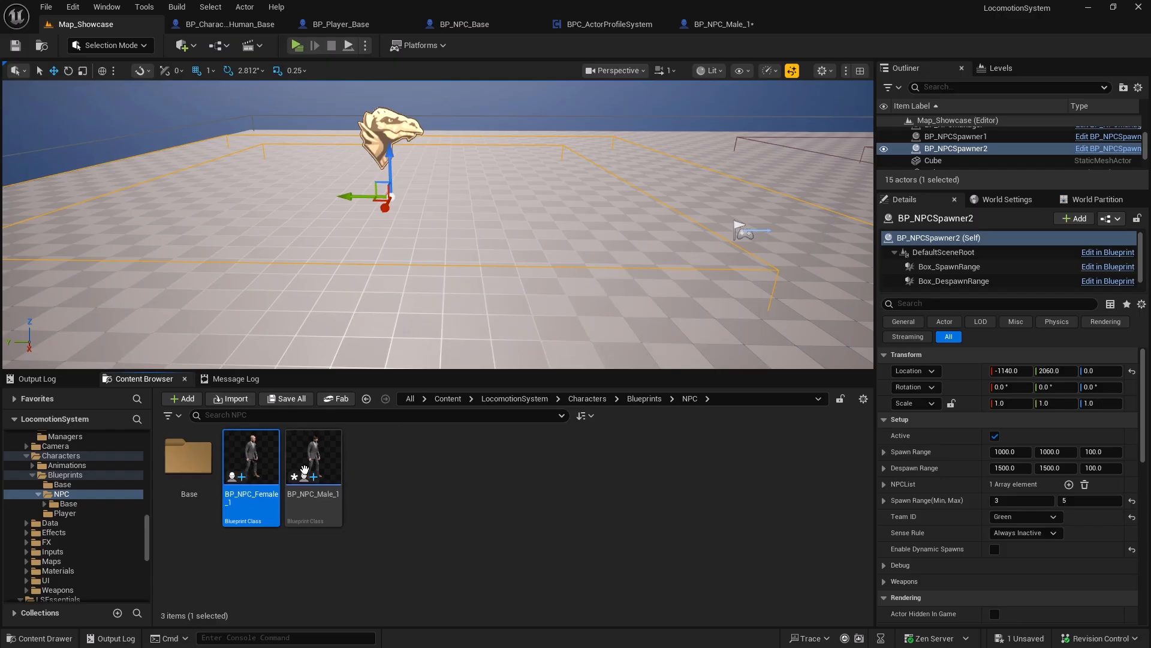
- Open BP_NPC_Female_1 in the full blueprint editor and bring up its Character Options
double_click(264, 459)
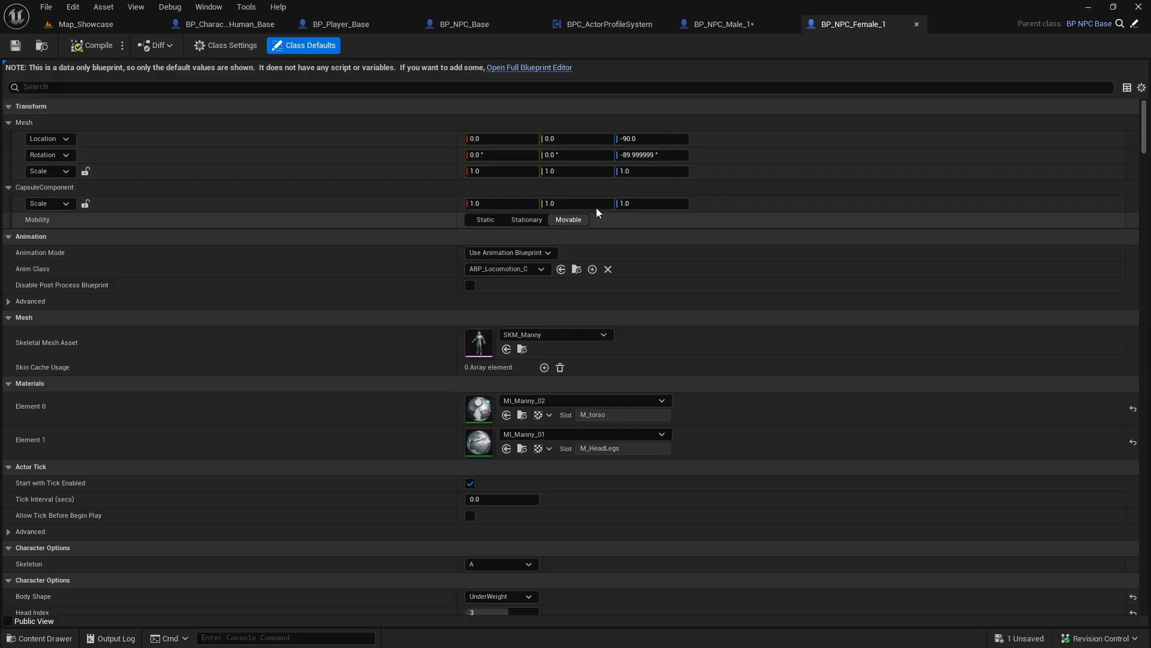
left_click(531, 67)
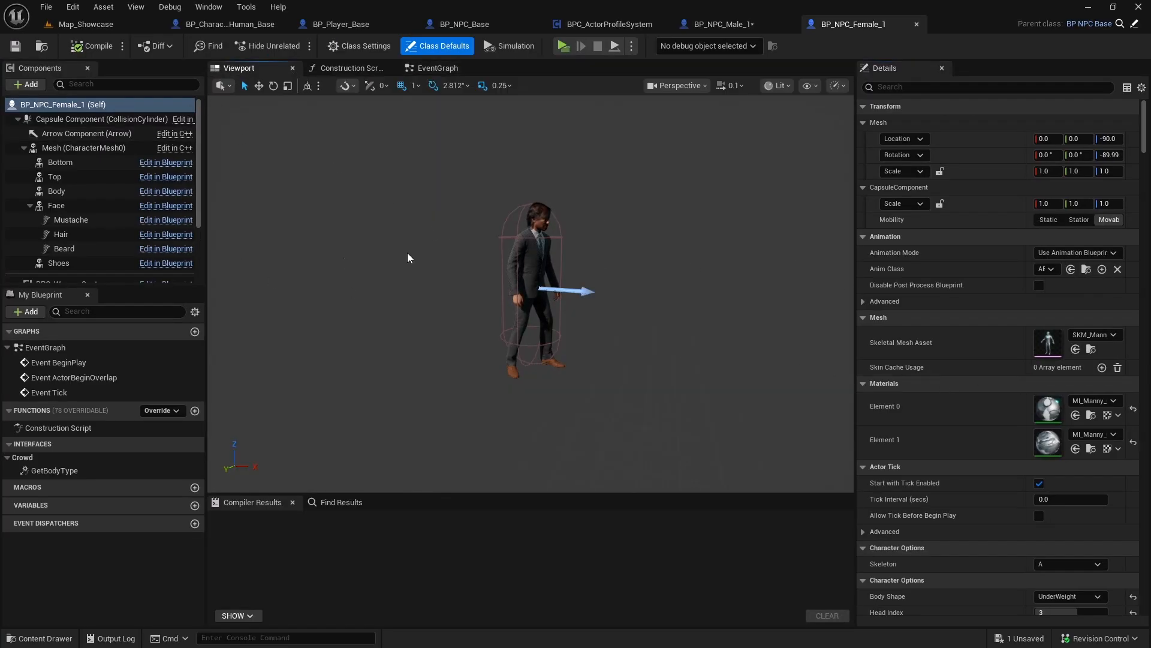
scroll(1019, 335, "down", 5)
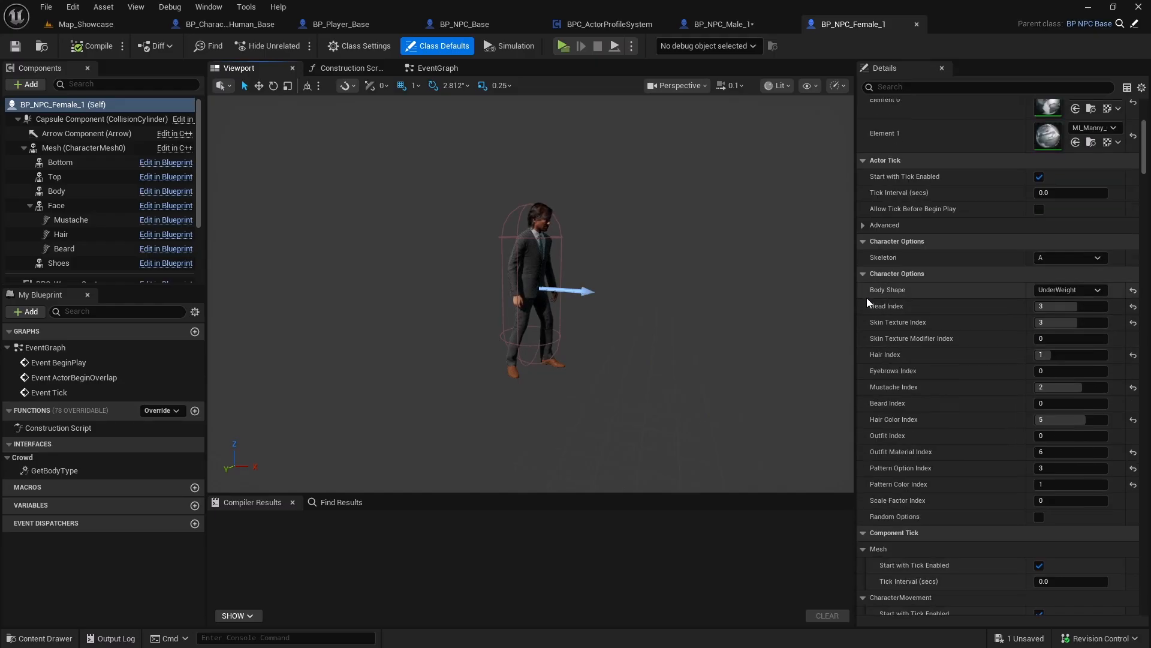
- Set the Skeleton of BP_NPC_Female_1 to B and its Body Shape to NormalWeight
left_click_drag(849, 327, 807, 326)
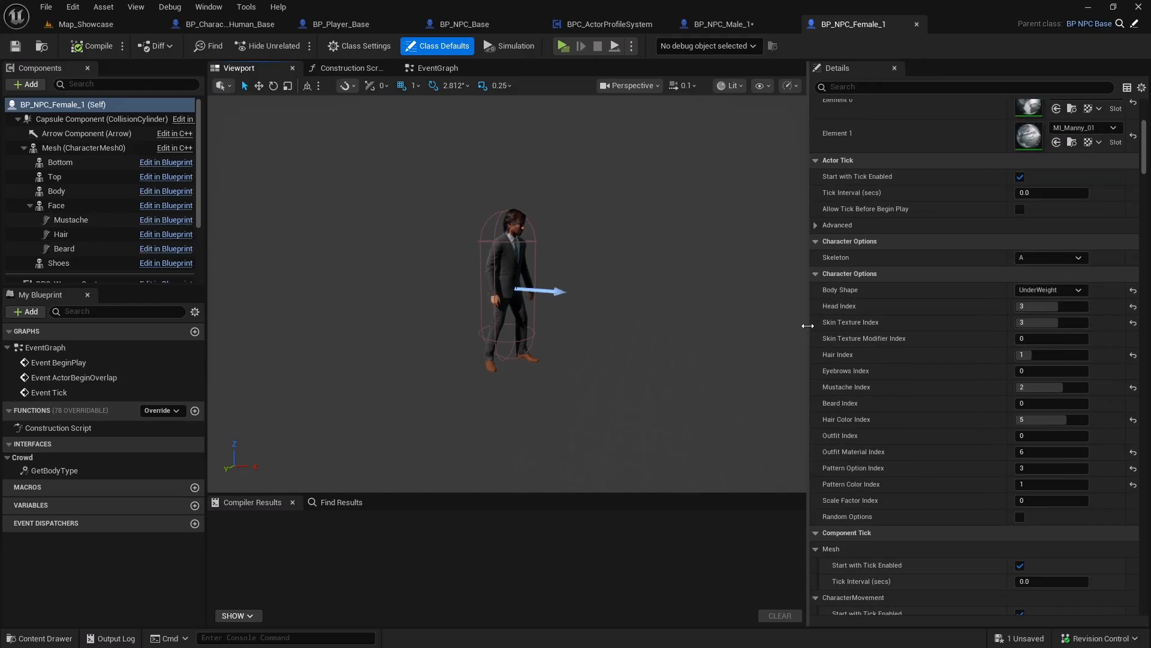
left_click(1040, 256)
left_click(1034, 281)
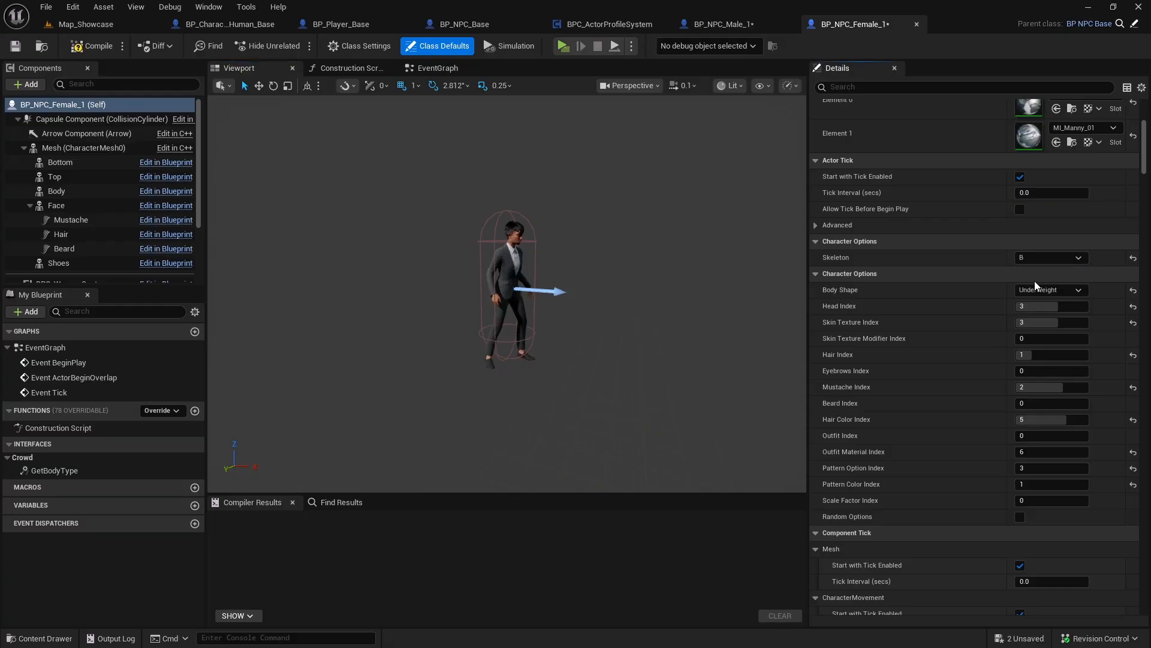
right_click_drag(636, 293, 516, 294)
key("w")
key("d")
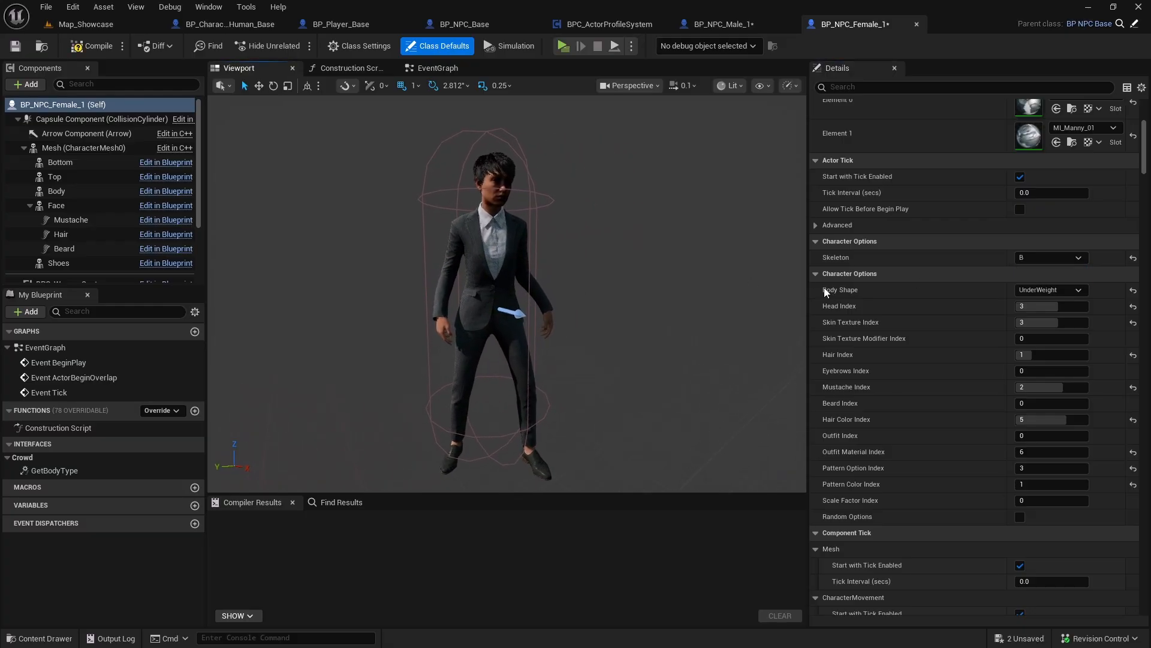
left_click(1059, 290)
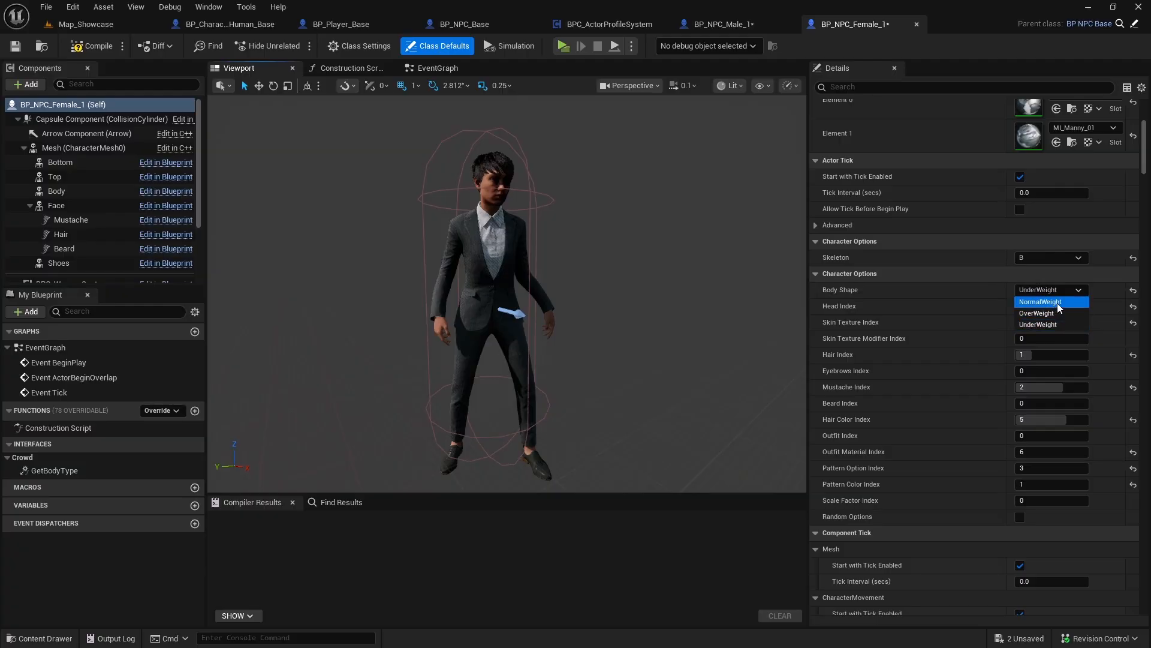
left_click(1068, 303)
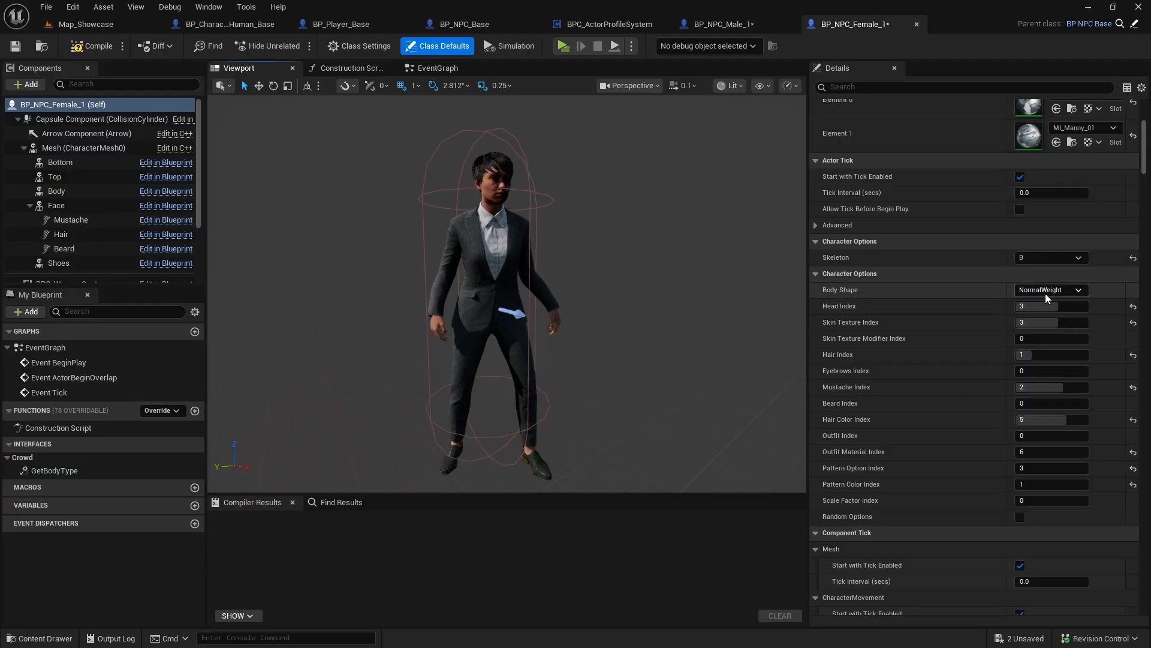
- Set the female NPC's Head Index to 2, Skin Texture Index to 5 and Hair Index to 3
left_click(1052, 304)
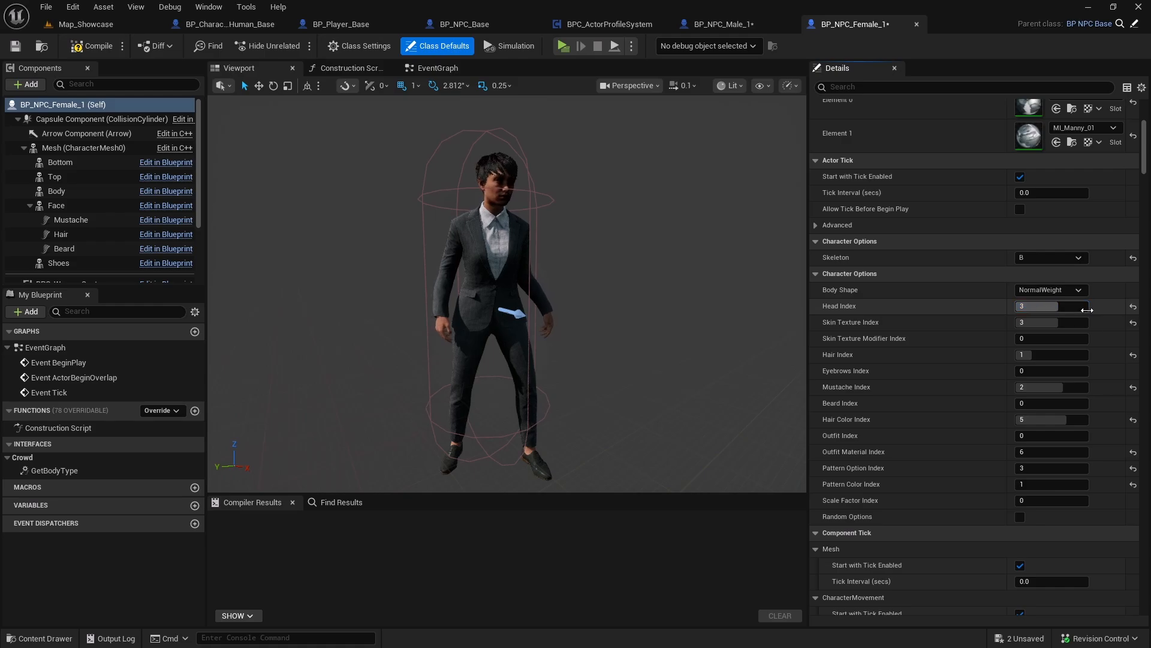
left_click(1065, 306)
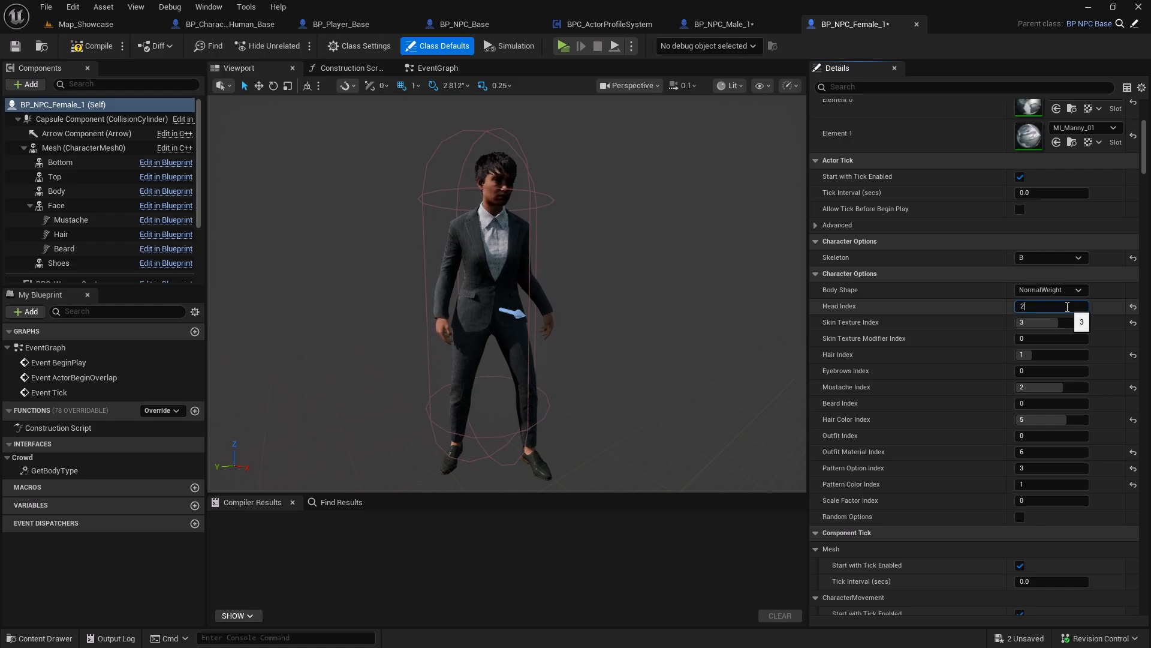
left_click(1059, 324)
type("2")
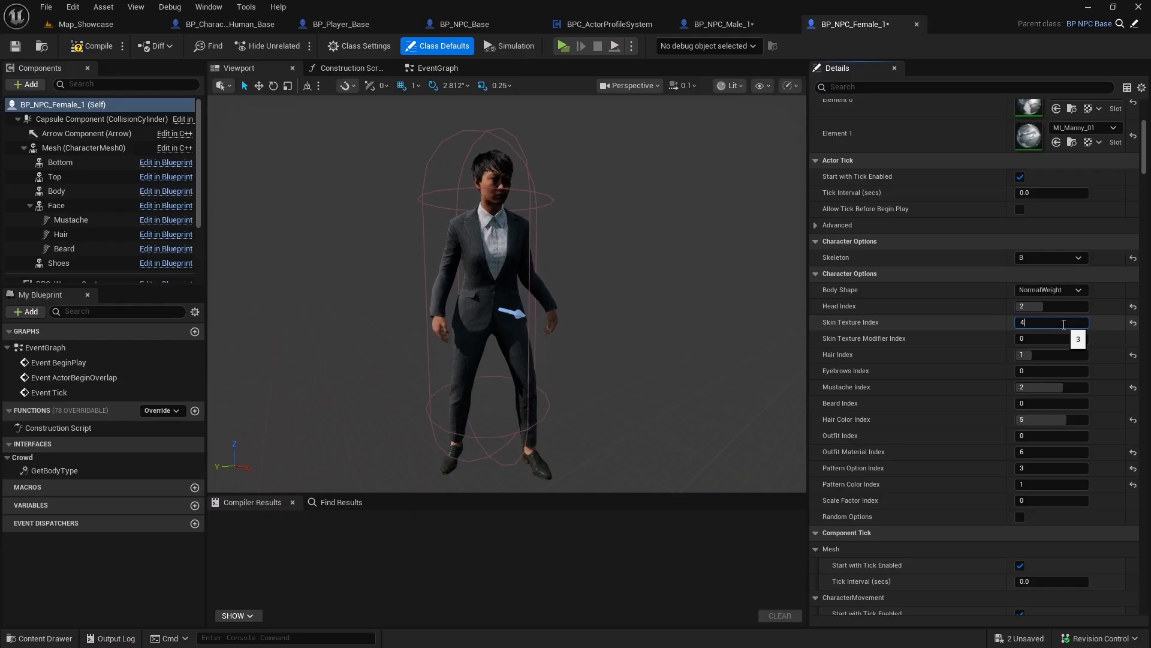
type("5")
key("Return")
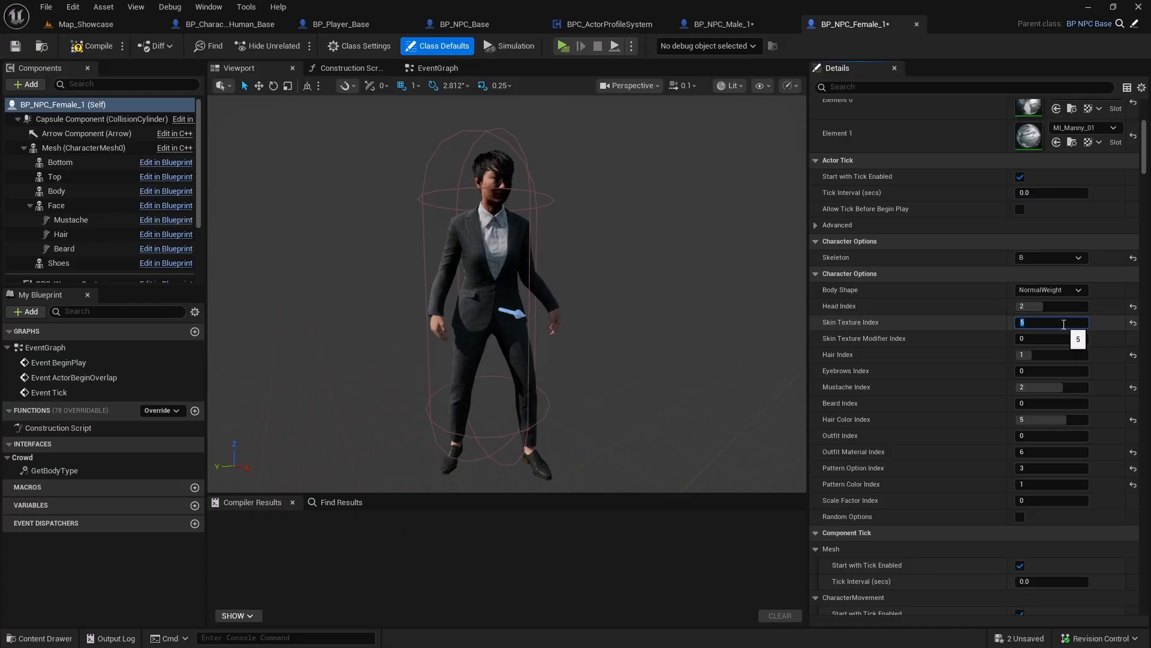
left_click(1044, 354)
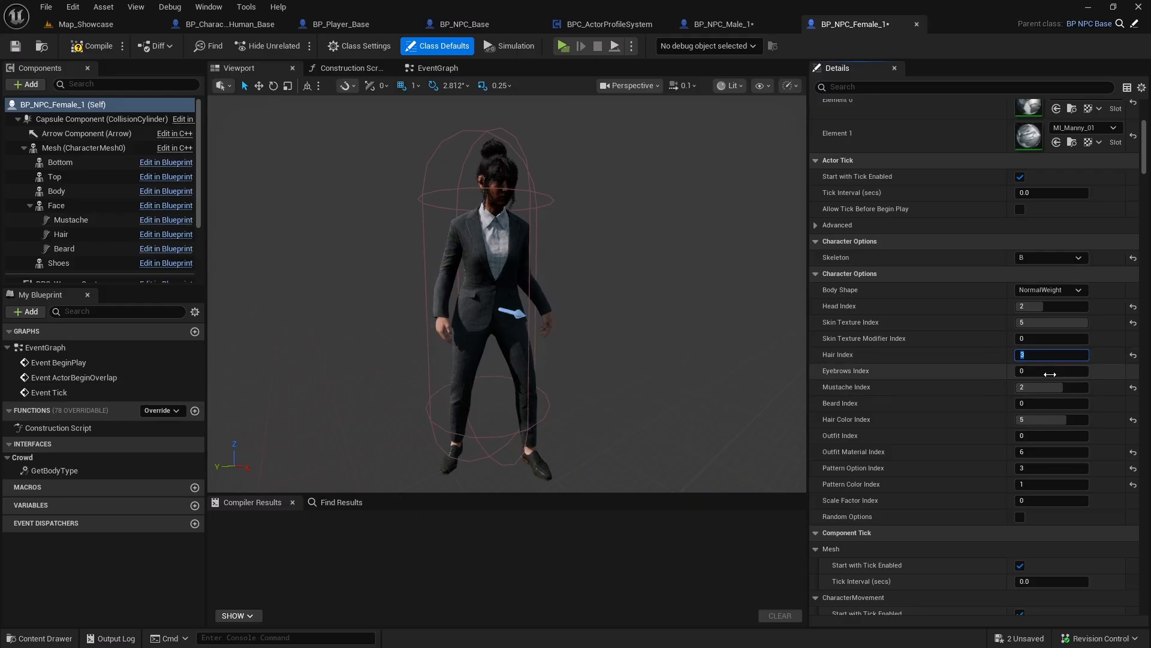
- Try Outfit Index values 1, 2 and 3 on the female NPC, then set the index to 2
left_click(1048, 435)
type("1")
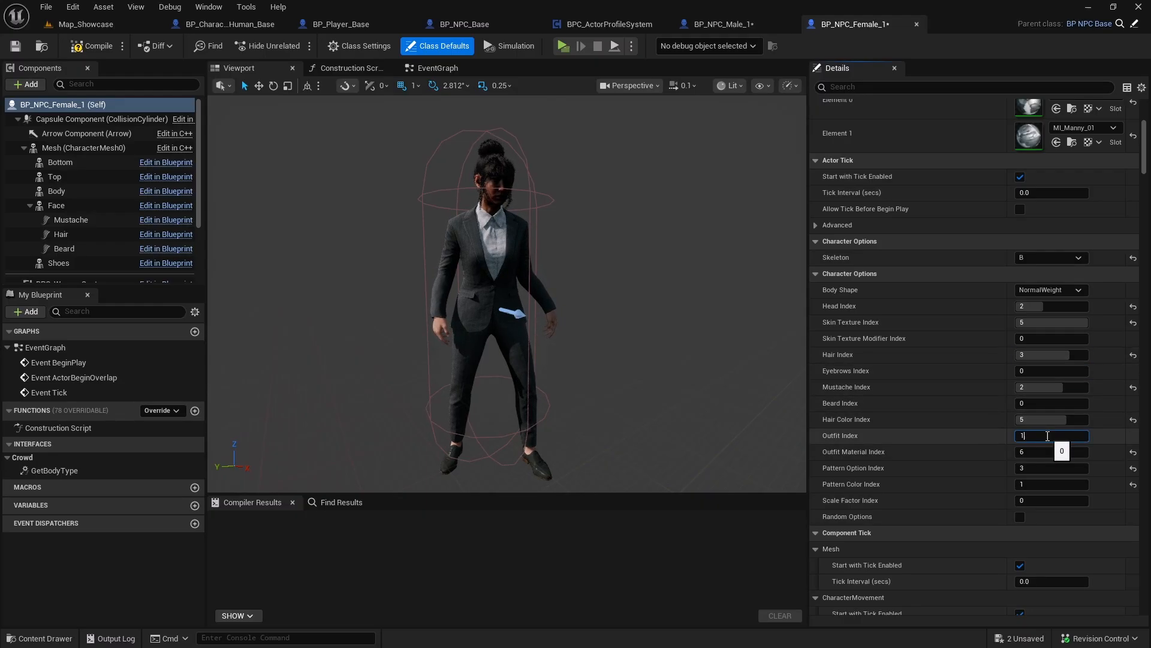
key("Return")
type("2")
key("Return")
type("3")
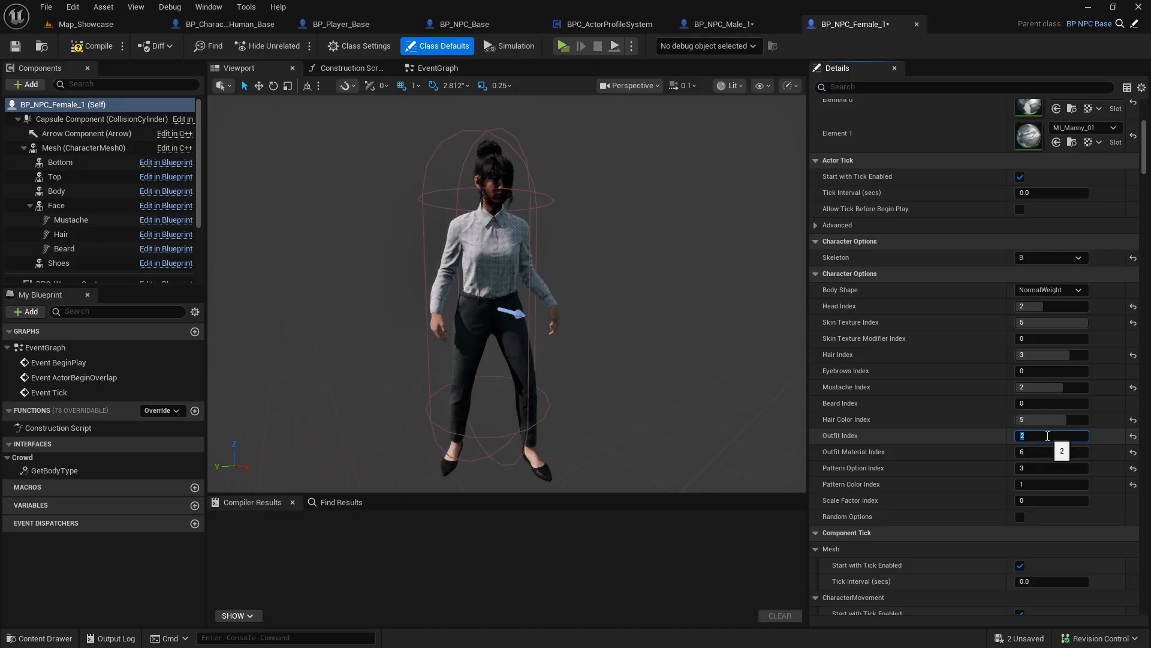
key("Return")
type("2")
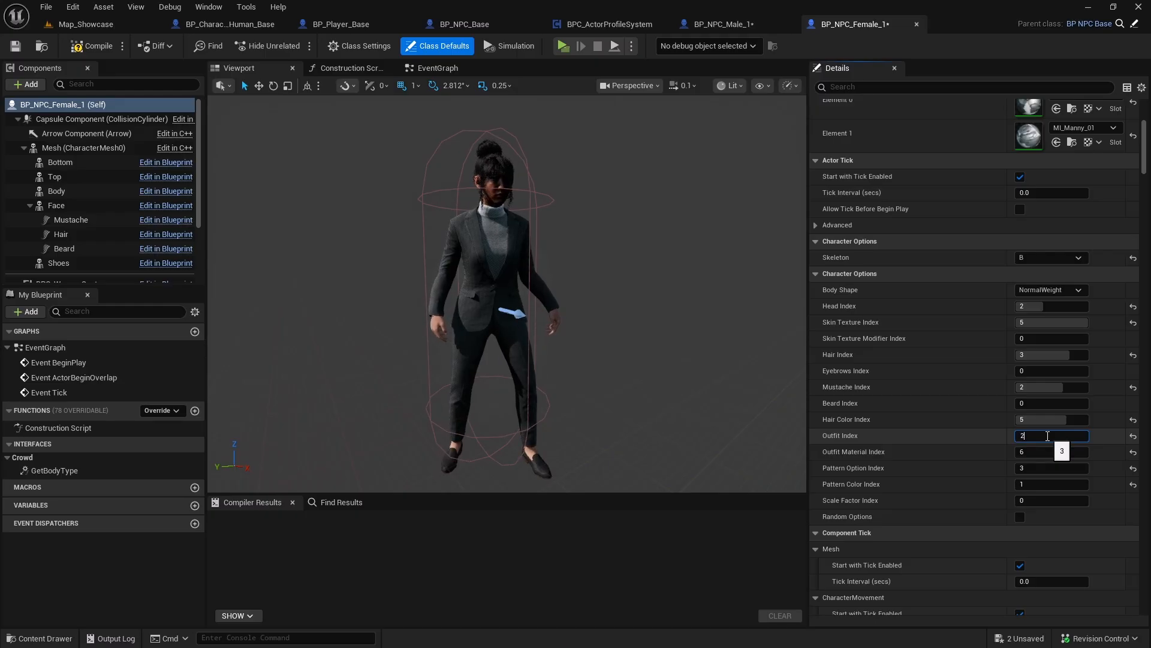
key("Return")
- Try Outfit Material Index 2 on the female NPC, set the index to 3, and compile the blueprint
left_click(1053, 452)
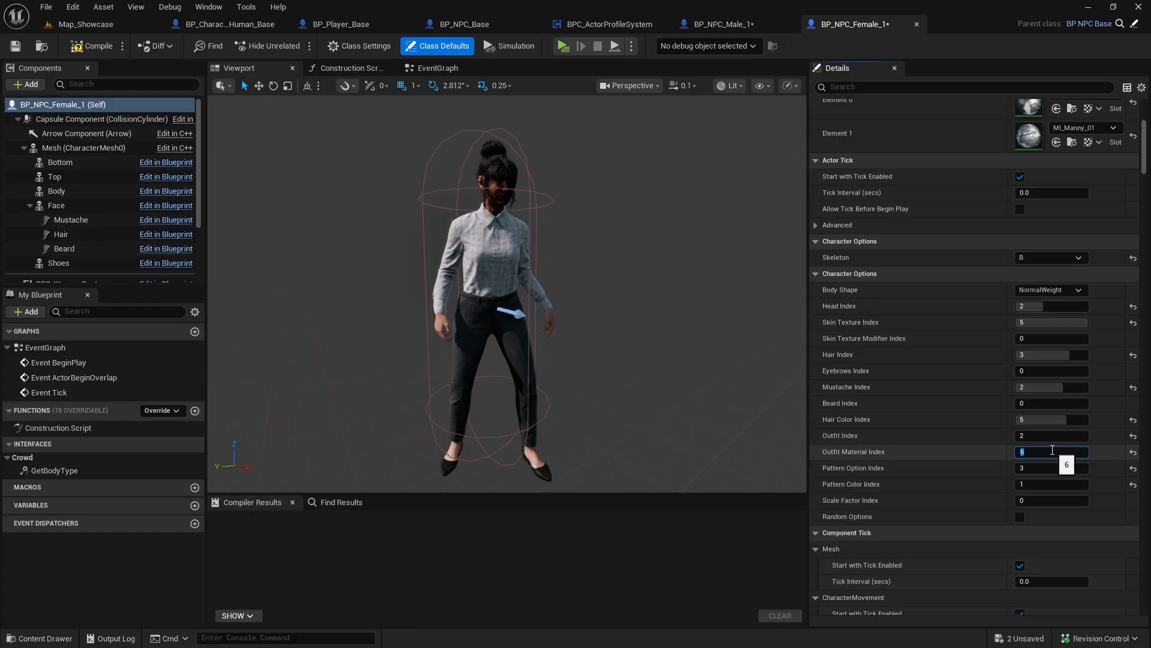
type("2")
key("Return")
type("3")
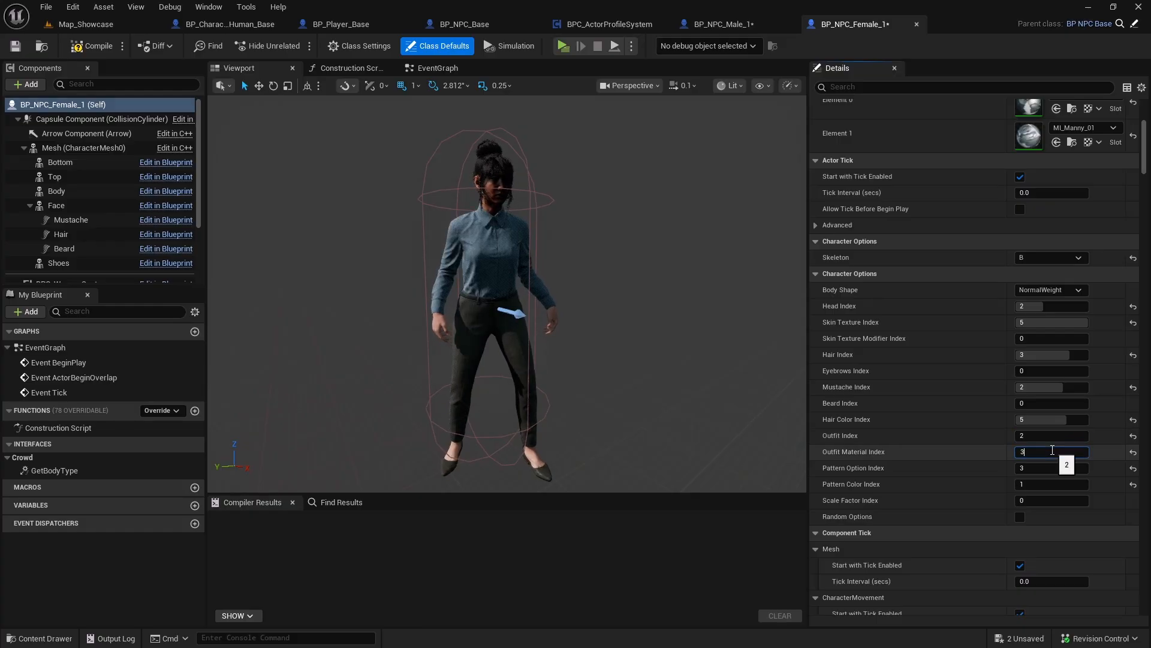
key("Return")
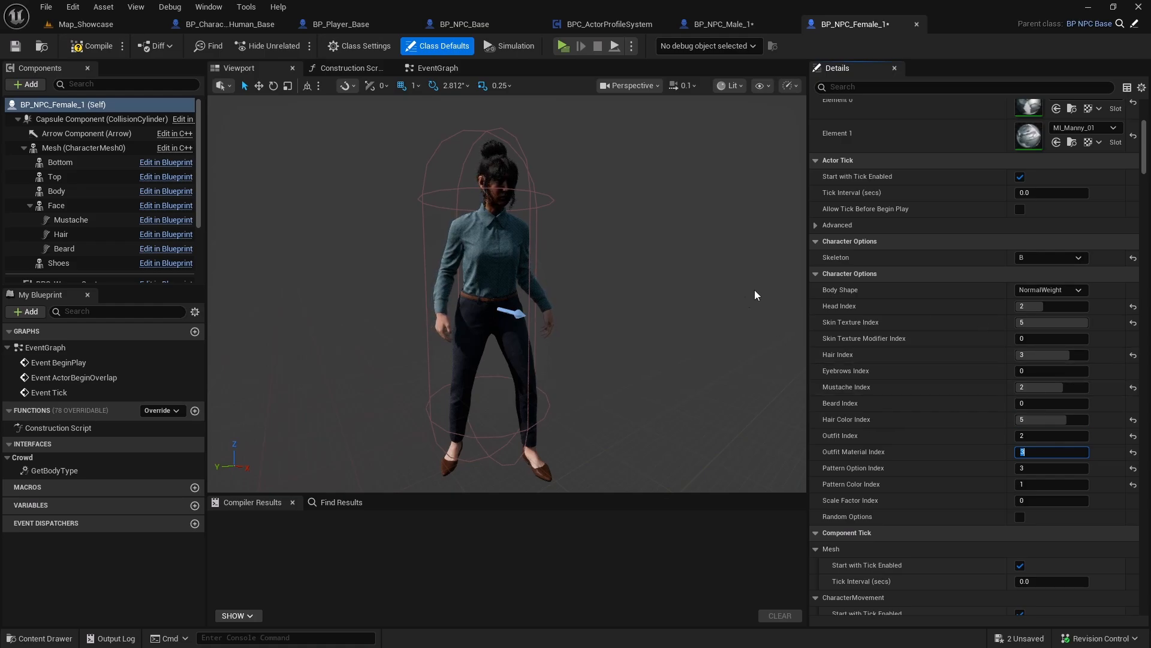
left_click(82, 47)
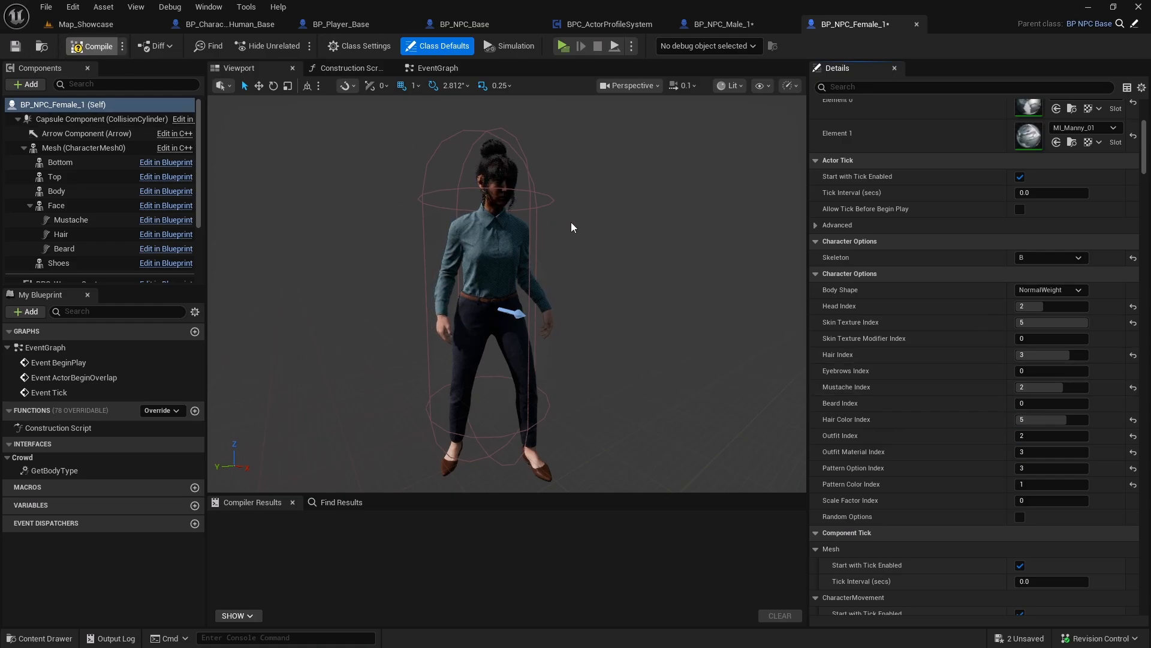
- Save all modified NPC blueprints and return to the Map_Showcase level
left_click(723, 24)
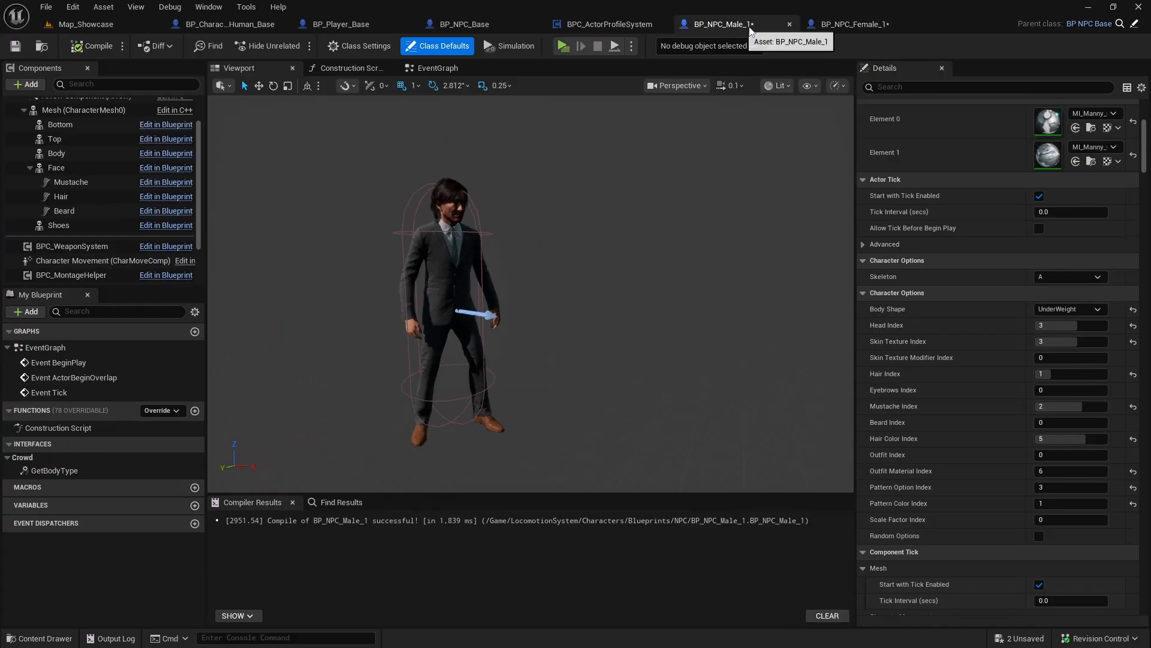
left_click(847, 25)
left_click(46, 7)
left_click(86, 92)
left_click(103, 27)
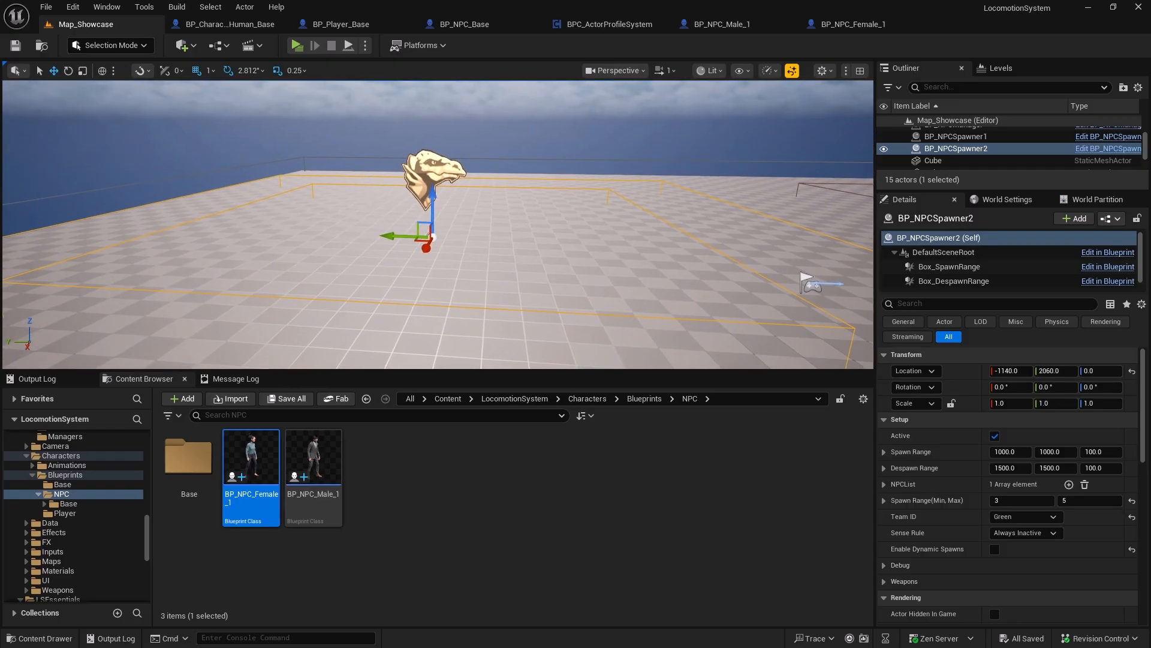
- Replace BP_NPC_Base with BP_NPC_Female_1 at index 0 of BP_NPCSpawner2's NPCList
scroll(1042, 479, "down", 7)
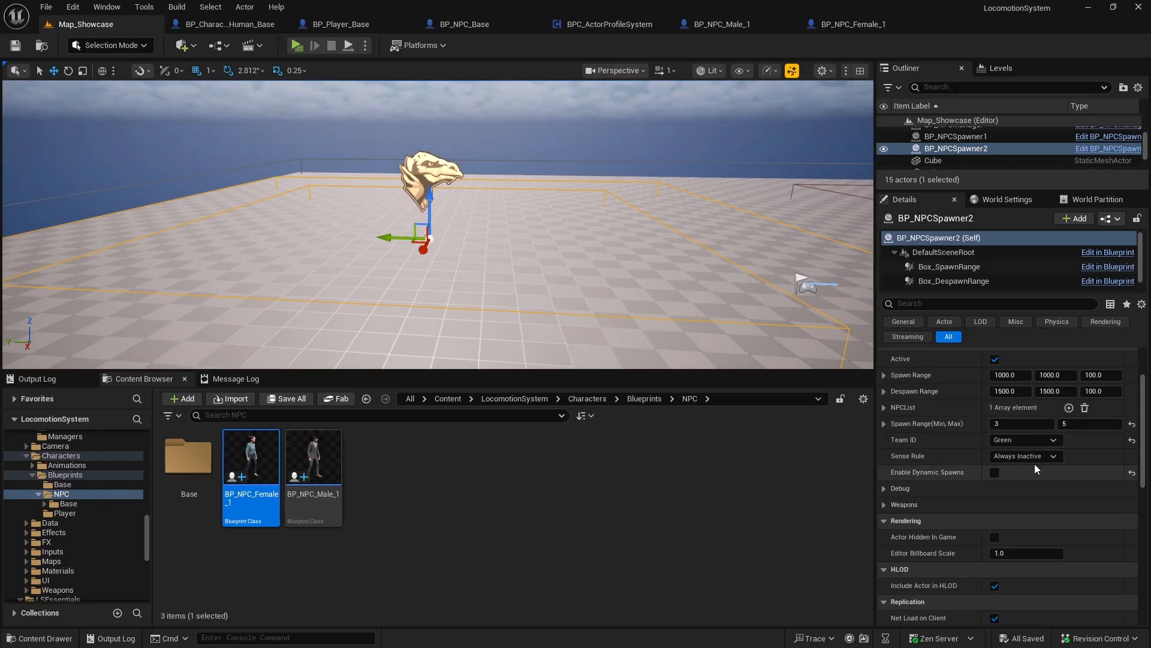
scroll(1020, 454, "up", 6)
scroll(1019, 454, "up", 1)
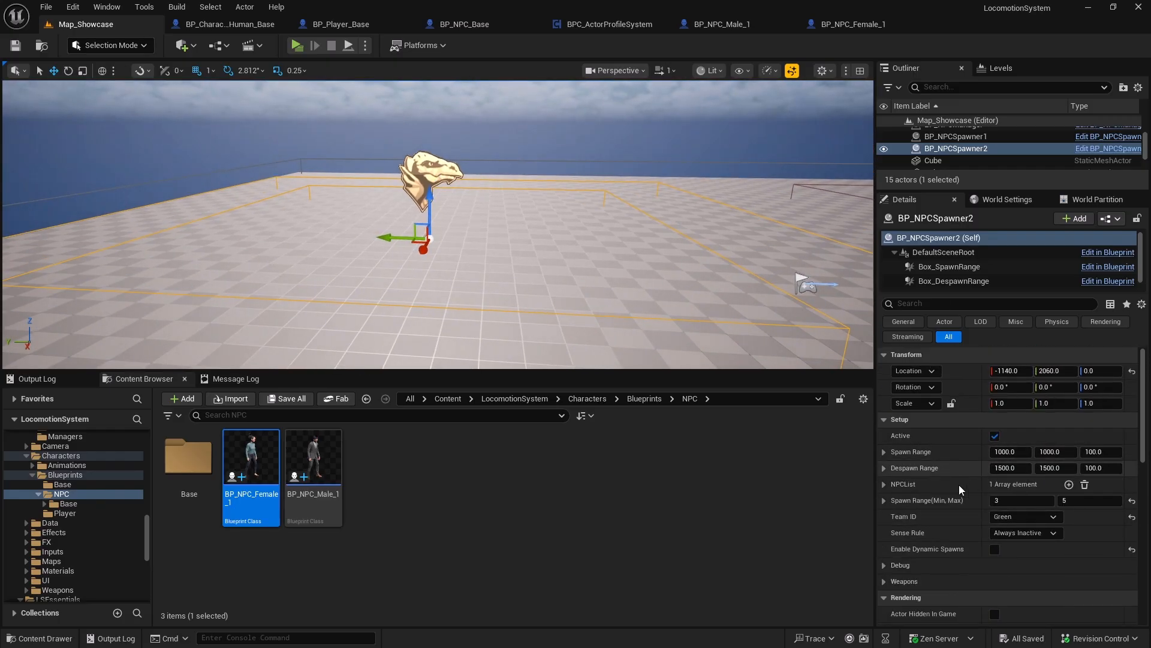
left_click(884, 485)
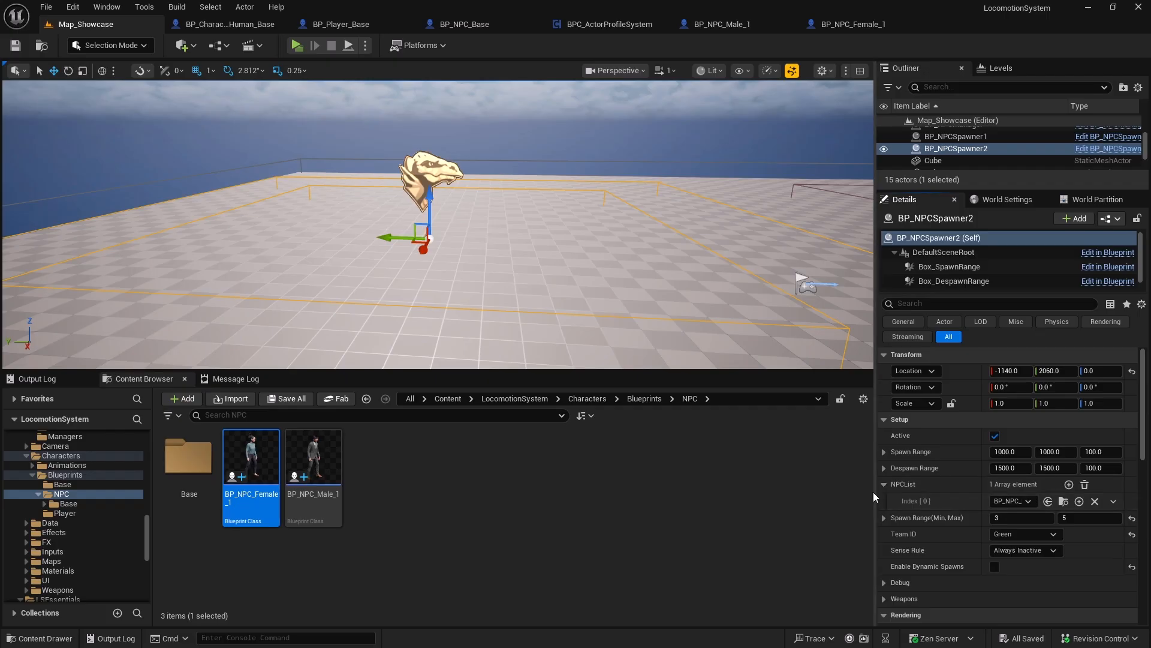
left_click_drag(876, 489, 698, 489)
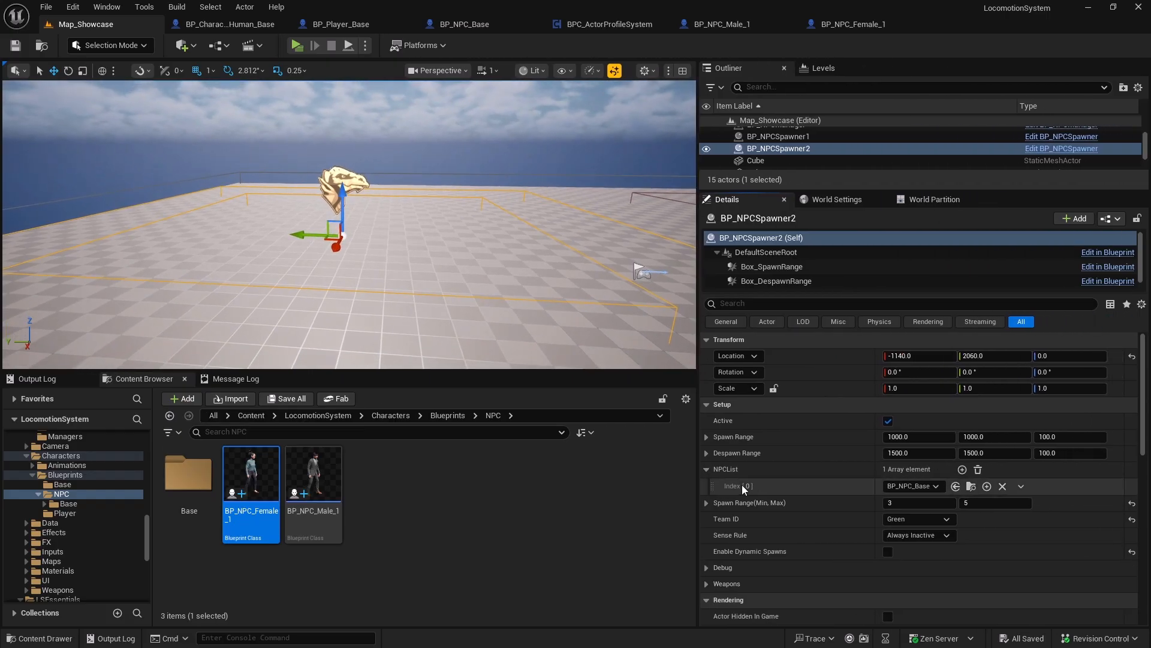
left_click(1003, 487)
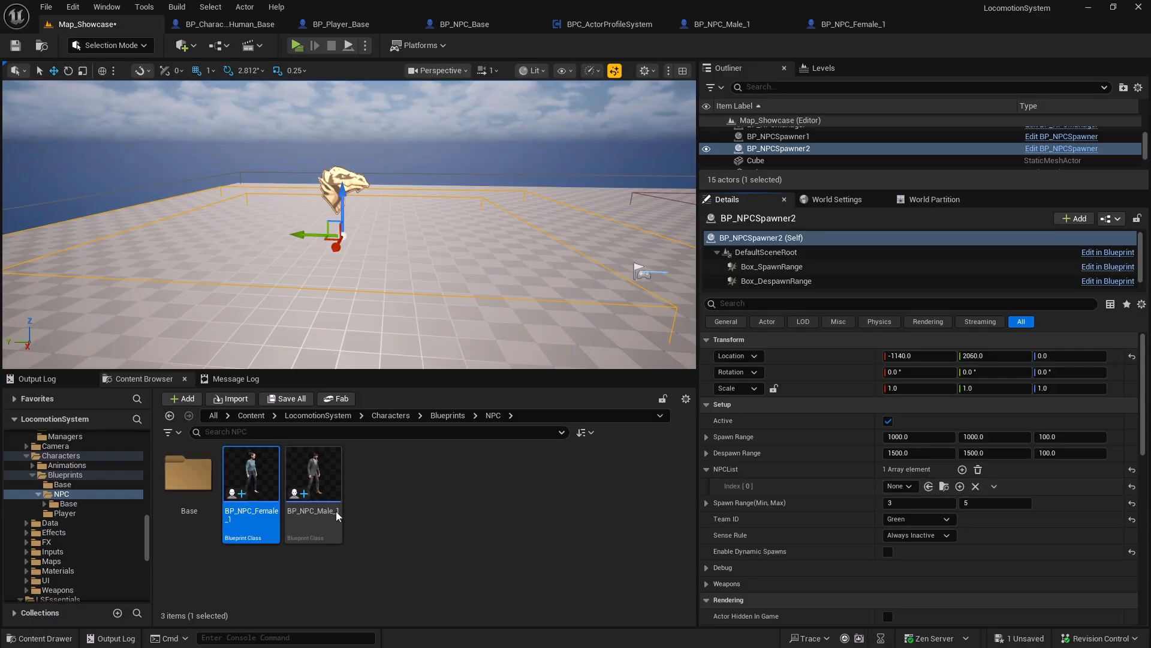
left_click(930, 486)
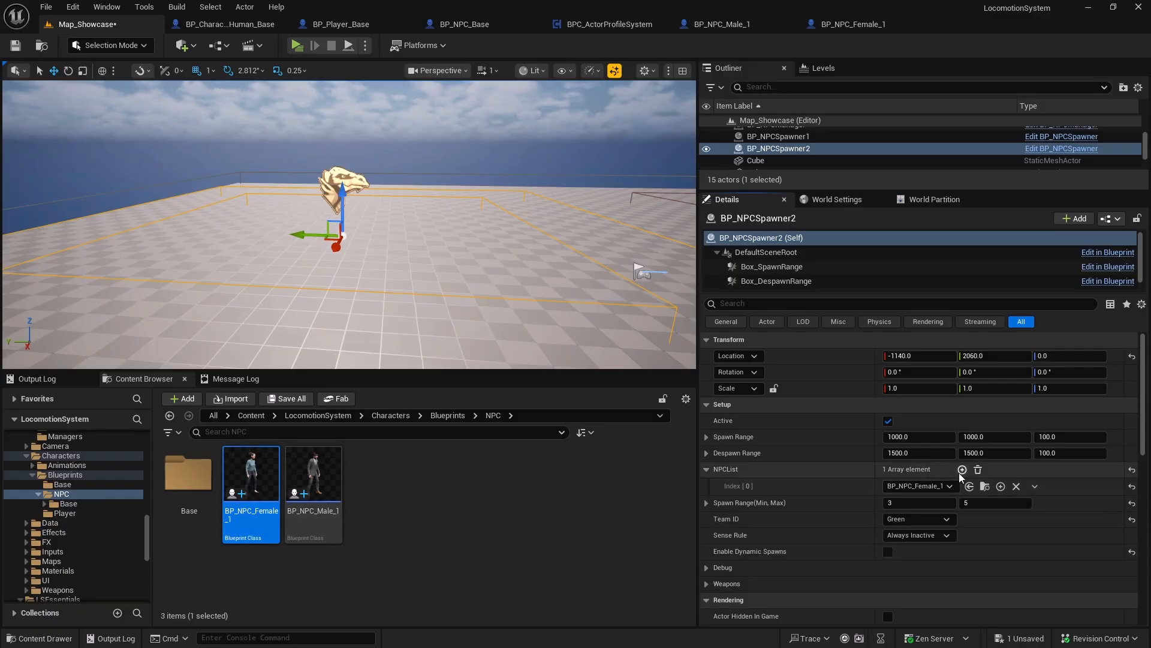
- Add a second element to BP_NPCSpawner2's NPCList and assign BP_NPC_Male_1 to it
left_click(963, 469)
left_click(313, 480)
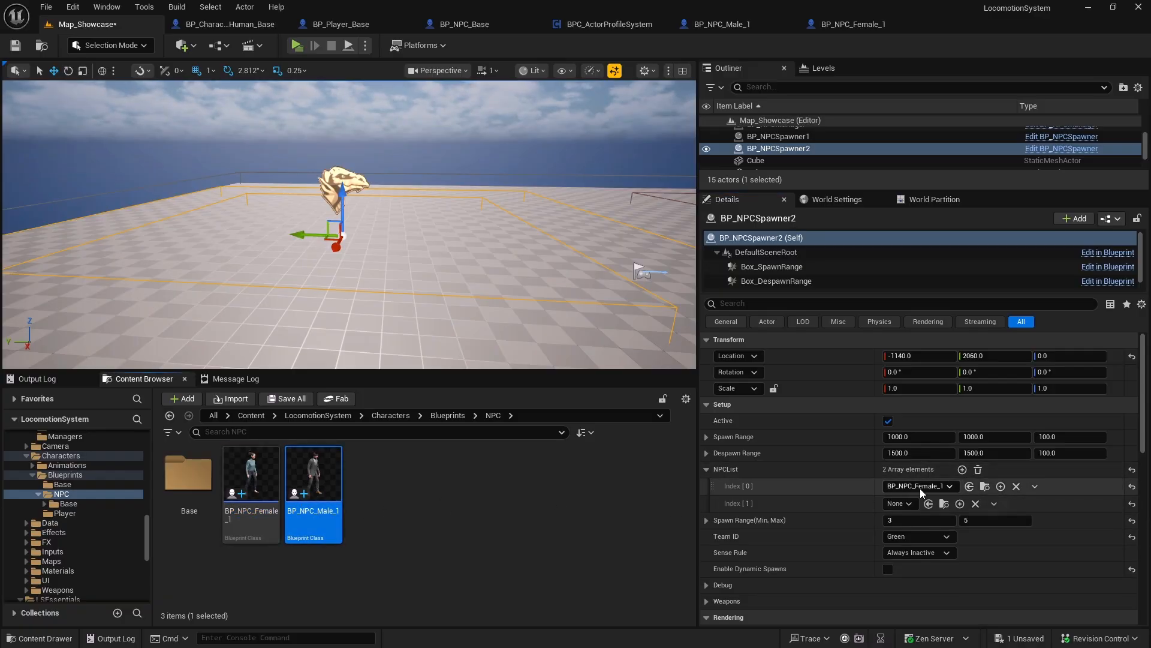
left_click(928, 503)
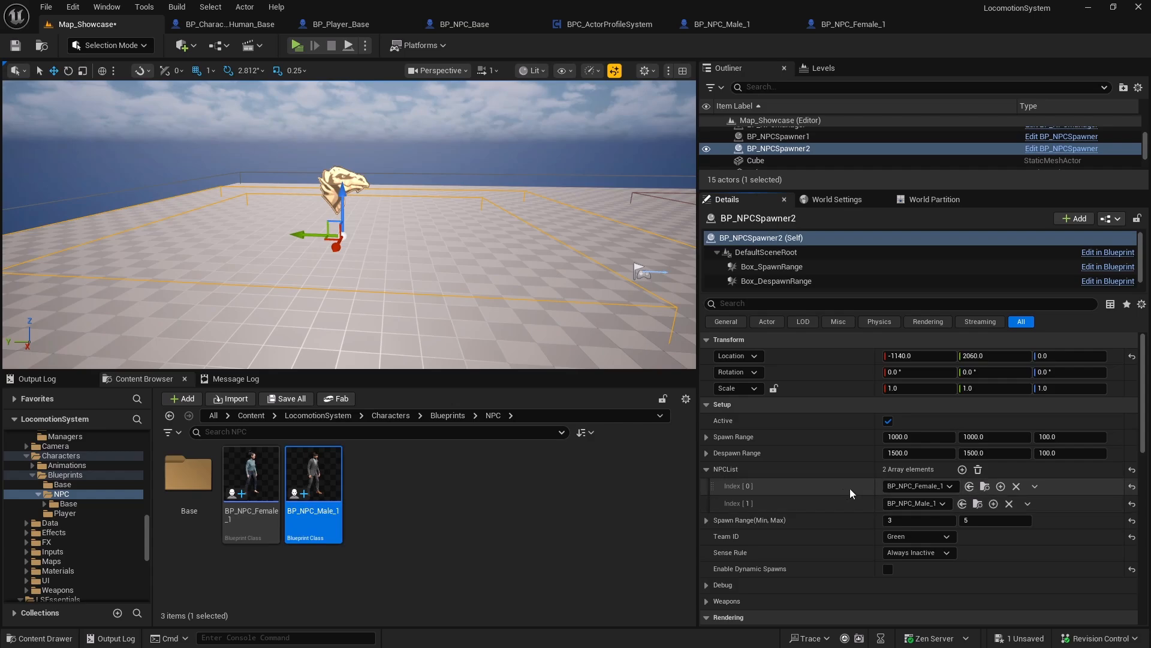
- Select BP_NPCSpawner1 in the level and fill its NPCList with BP_NPC_Female_1 and BP_NPC_Male_1 in place of BP_NPC_Base
right_click_drag(350, 224, 393, 253)
key("w")
left_click(414, 258)
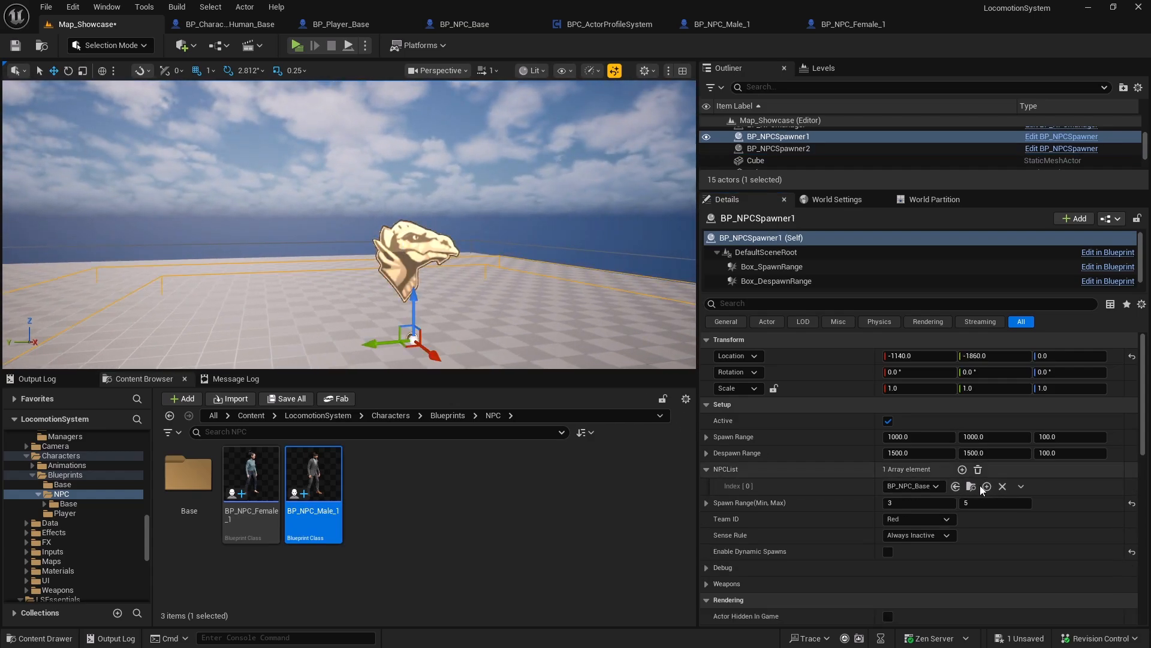
left_click(251, 480)
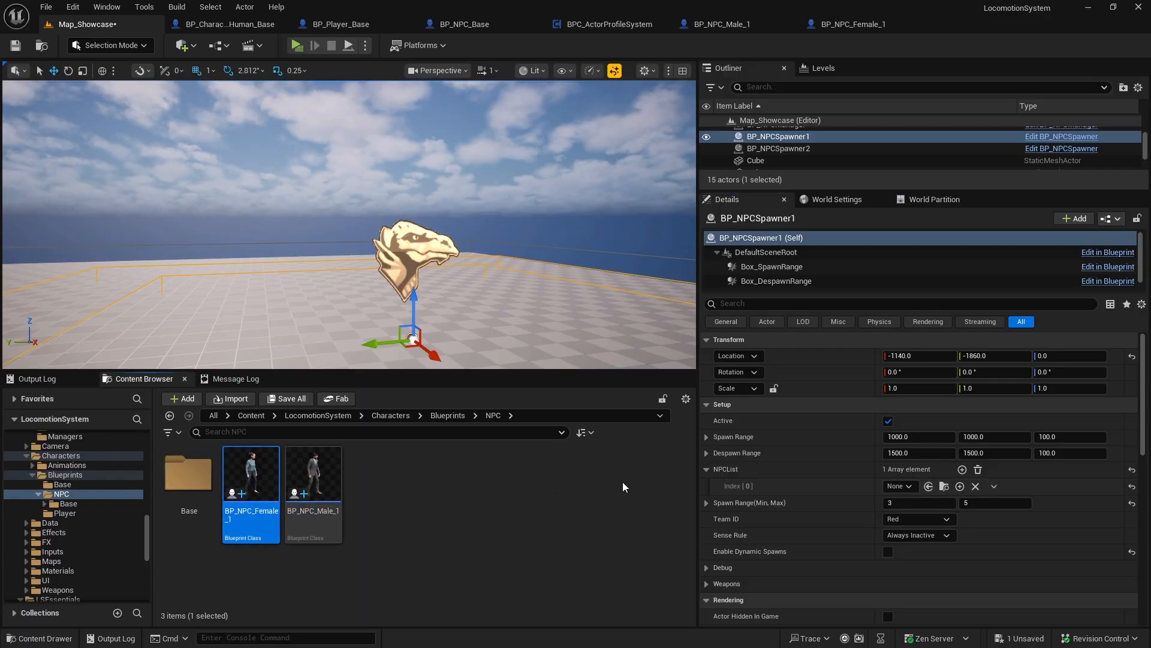
left_click(929, 486)
left_click(963, 469)
left_click(314, 480)
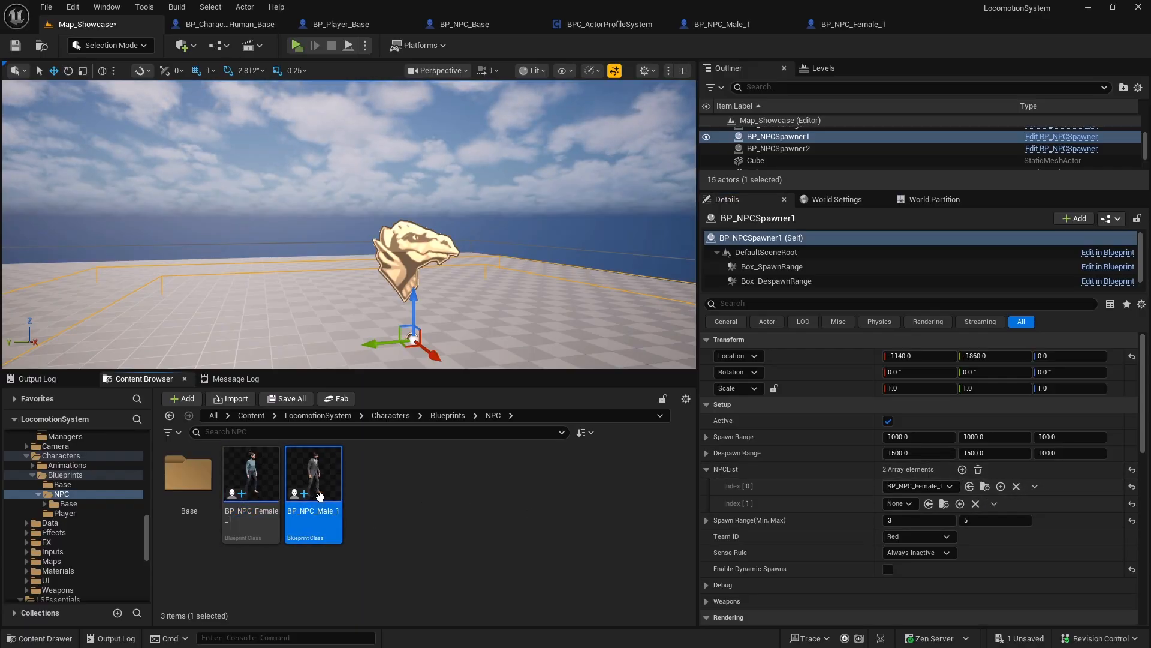
left_click(929, 503)
- Play the level in a preview window and run the player around to examine the spawned male and female NPCs
right_click_drag(480, 228, 408, 258)
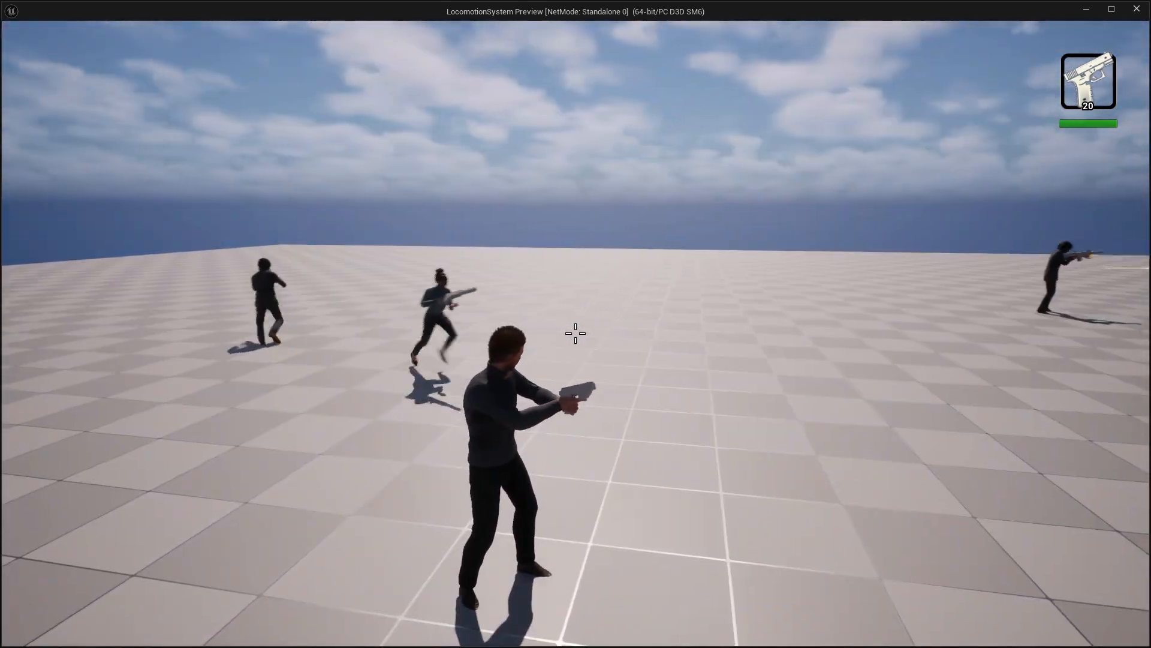
key("w")
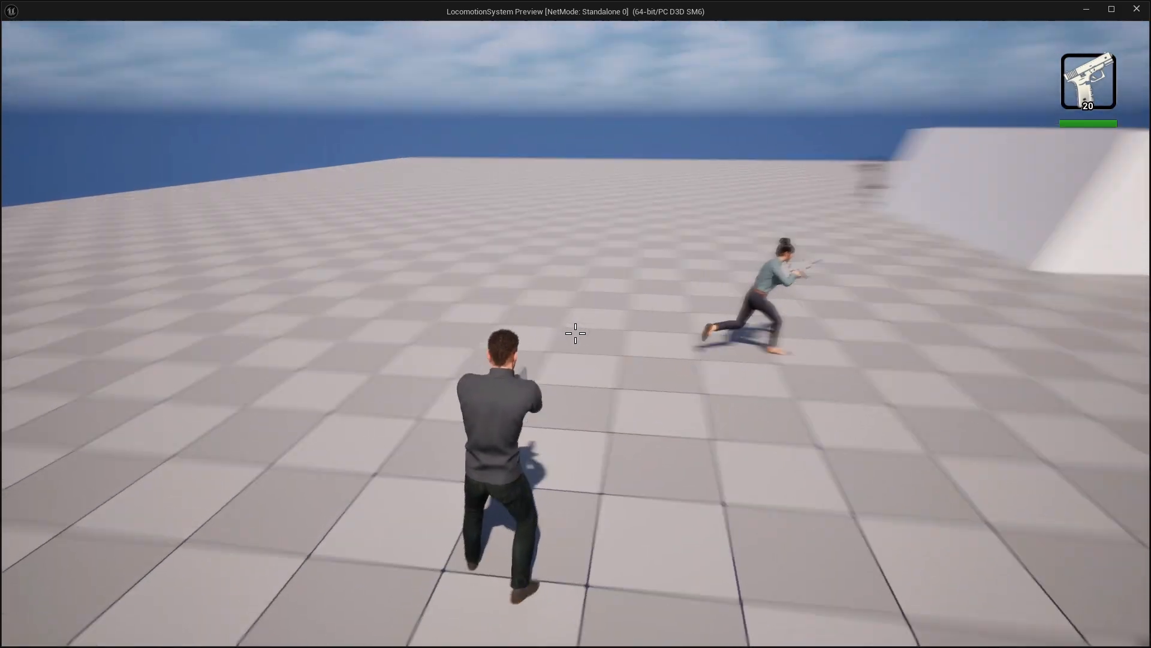
key("w")
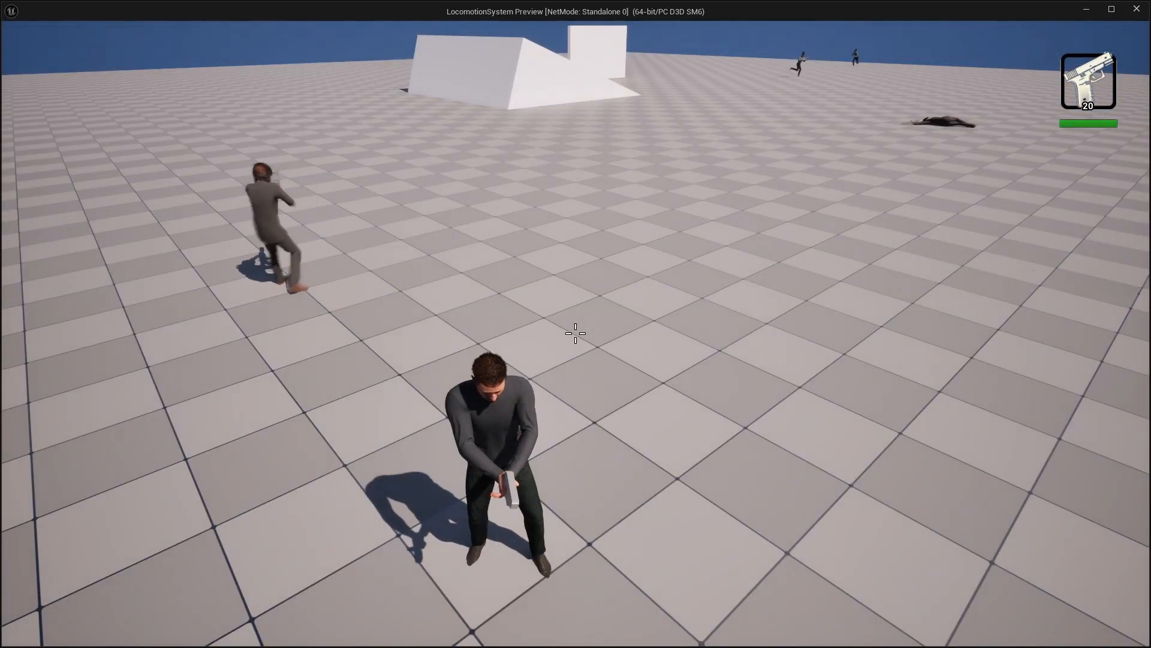
key("w")
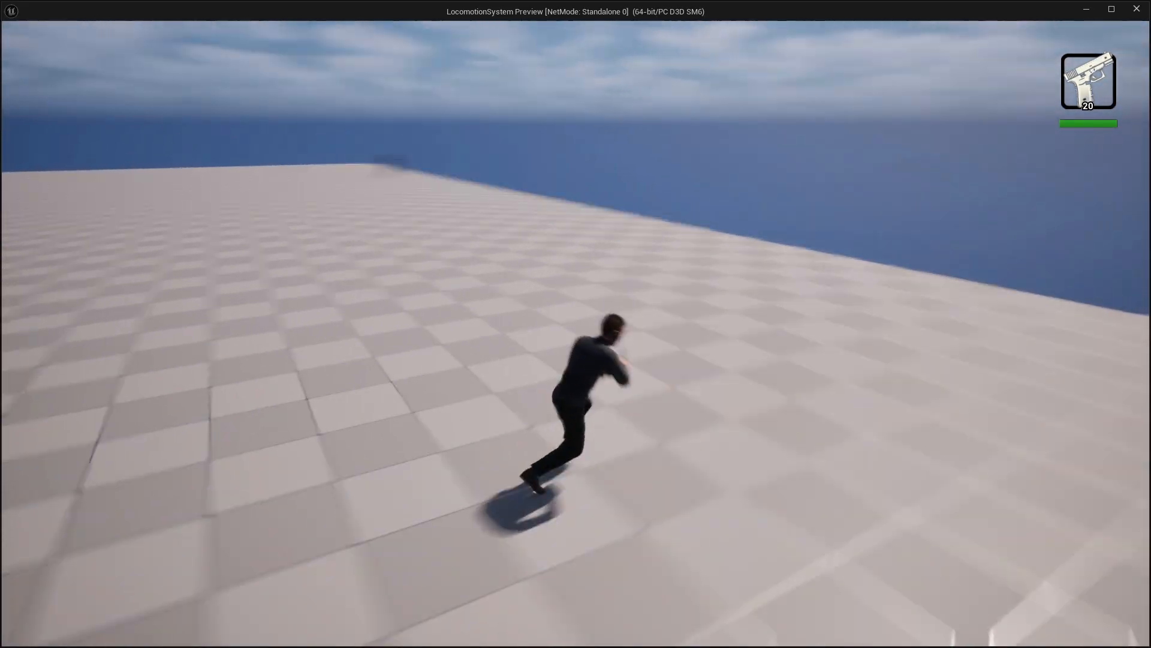
key("w")
right_click(576, 334)
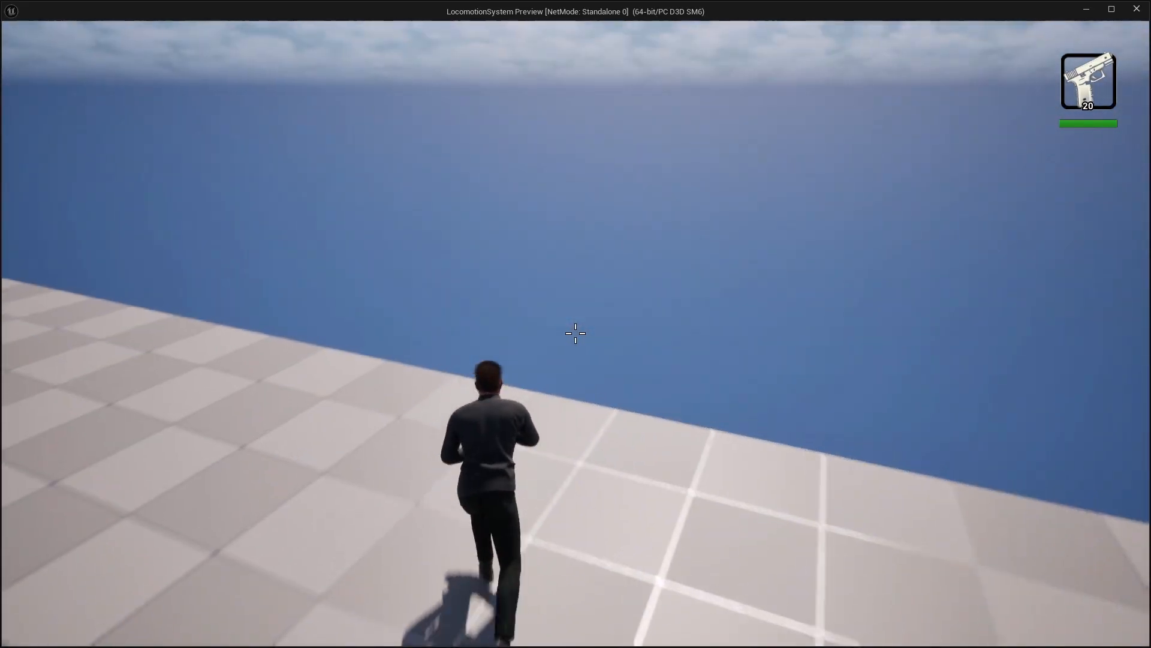
- End the preview session and widen the level viewport against the Details area
key("w")
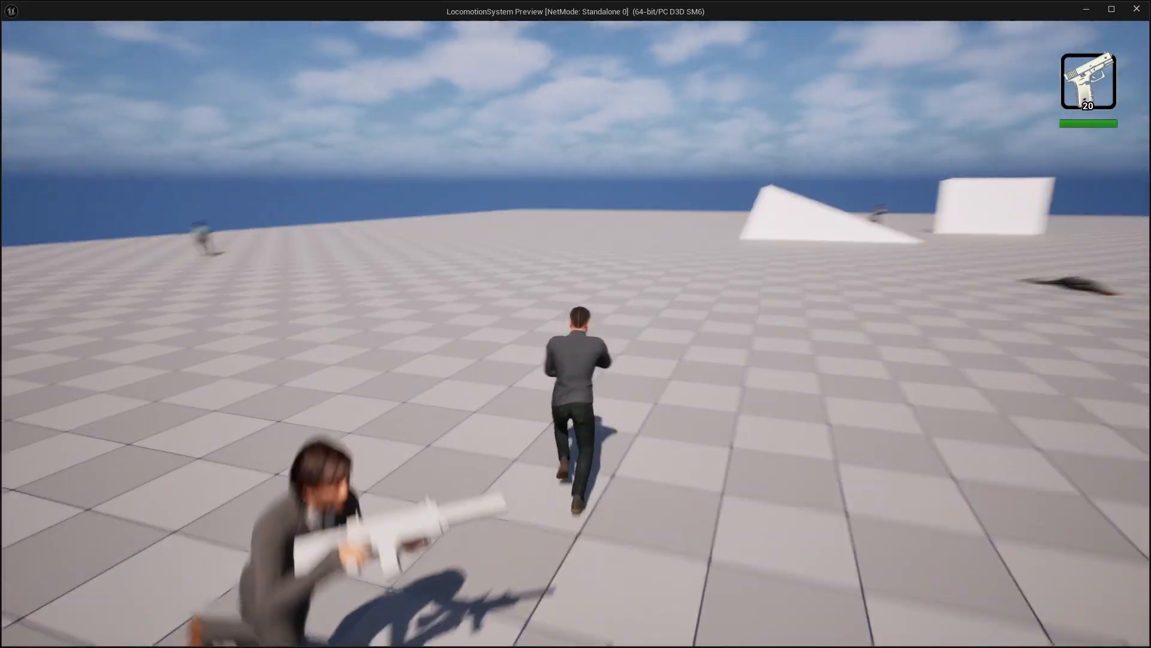
key("Escape")
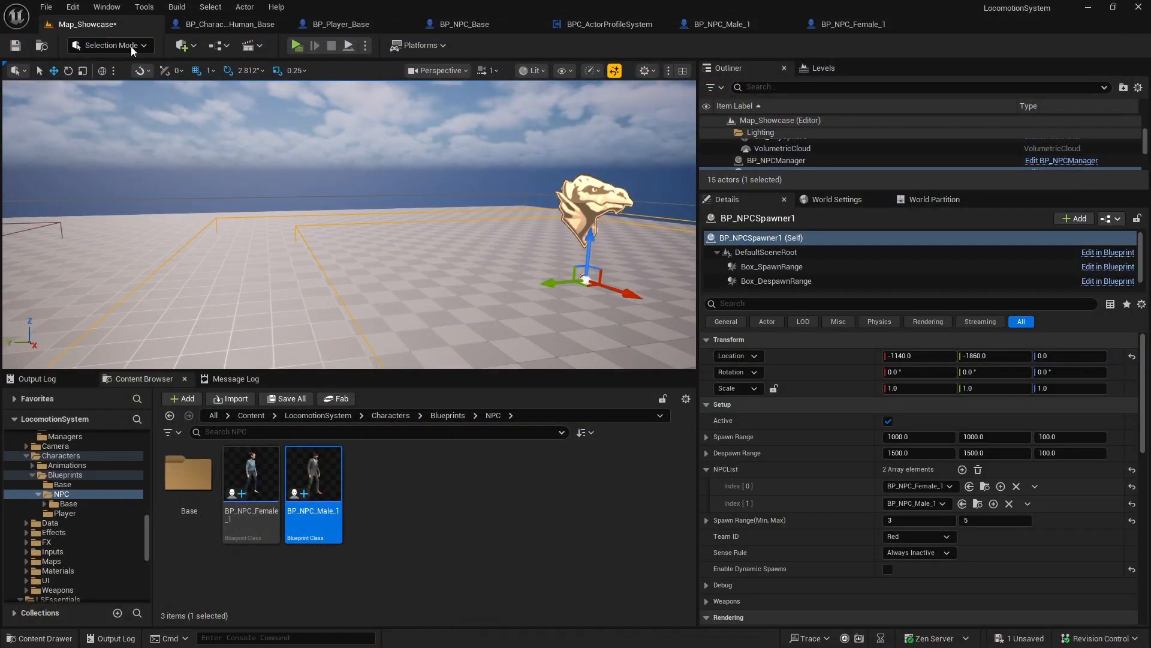
left_click(380, 477)
right_click_drag(462, 273, 450, 240)
key("s")
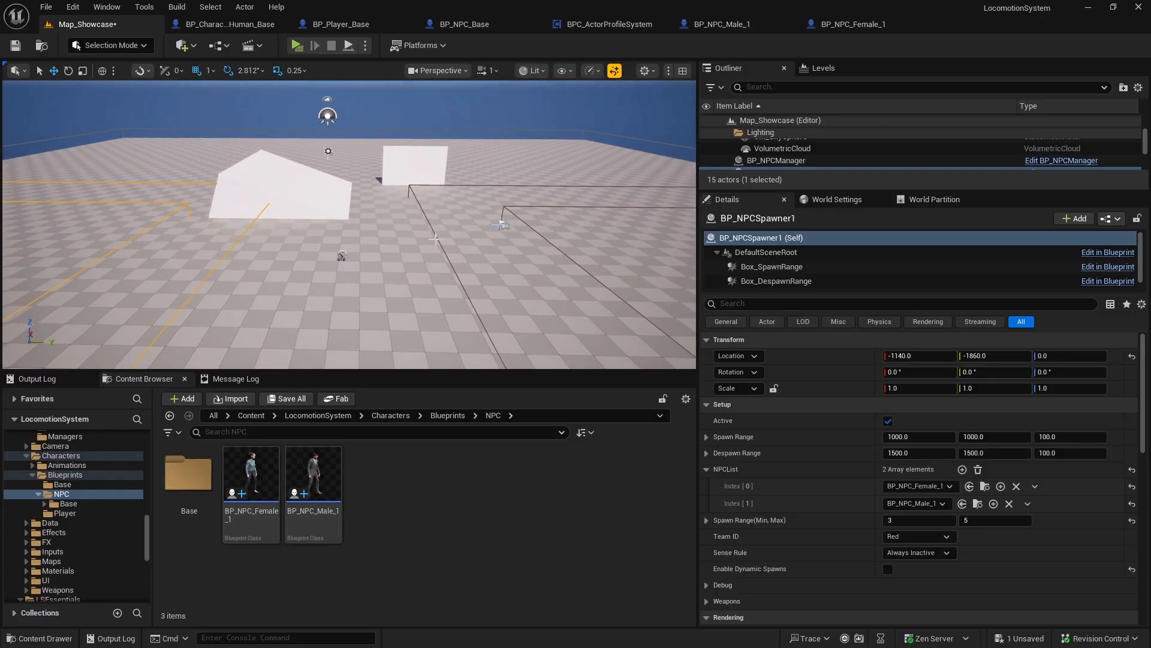
left_click_drag(698, 471, 878, 467)
- Look through the Materials folders under LSEssentials and Global/LevelPrototyping for materials suited to the level geometry
left_click_drag(147, 532, 134, 561)
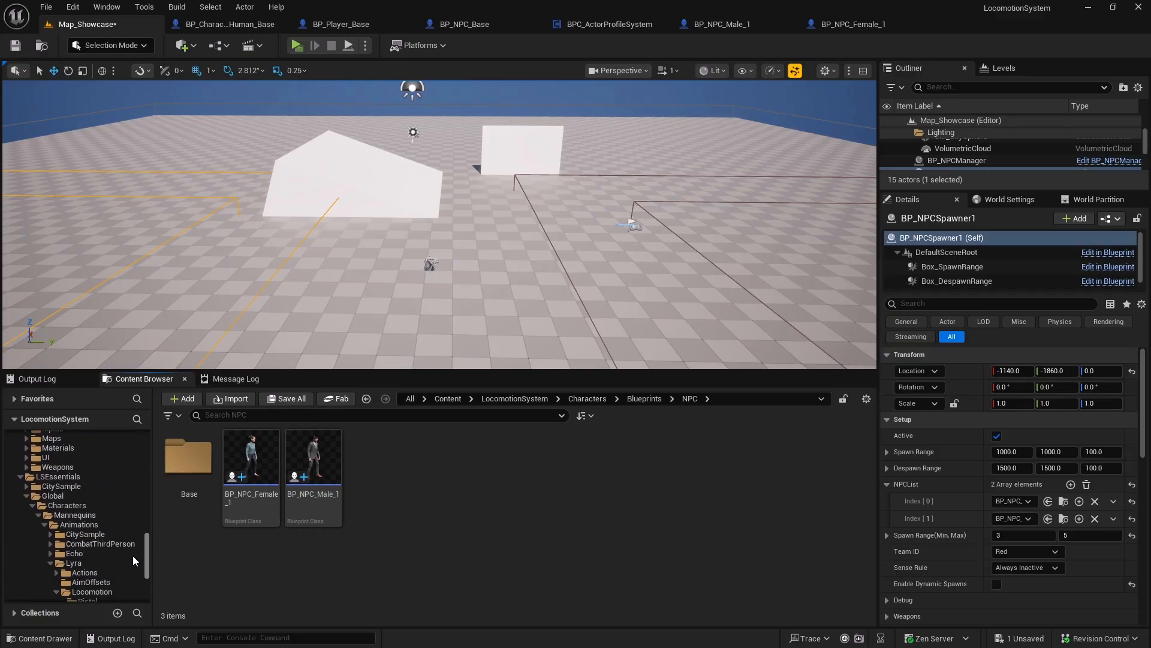
scroll(132, 556, "down", 5)
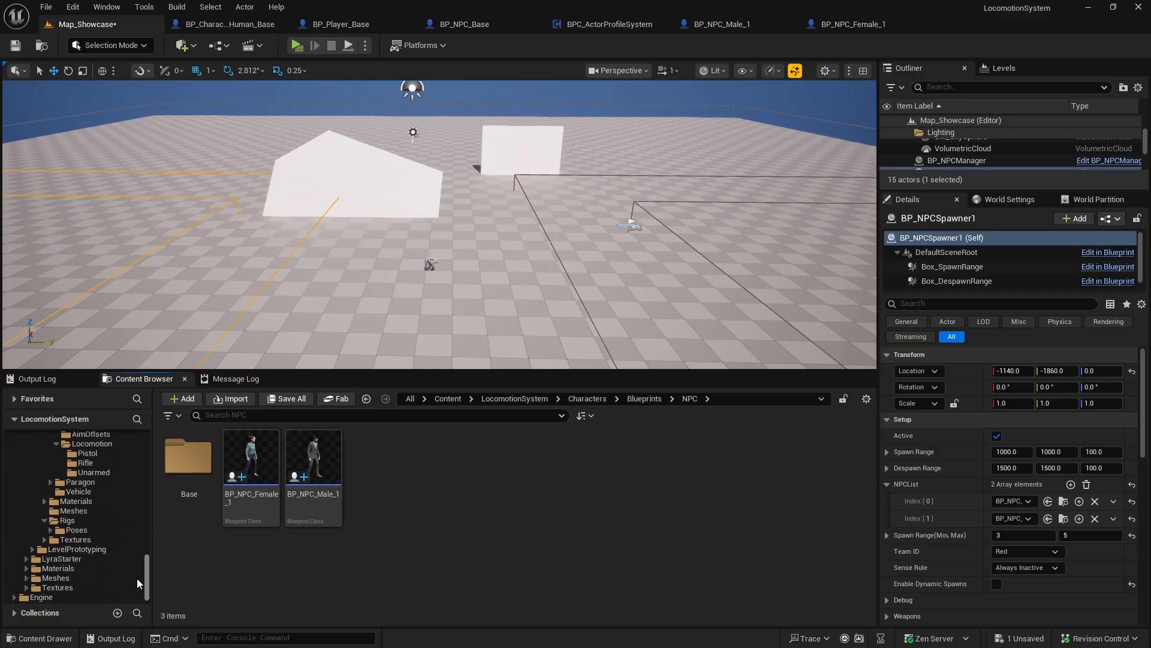
left_click(126, 567)
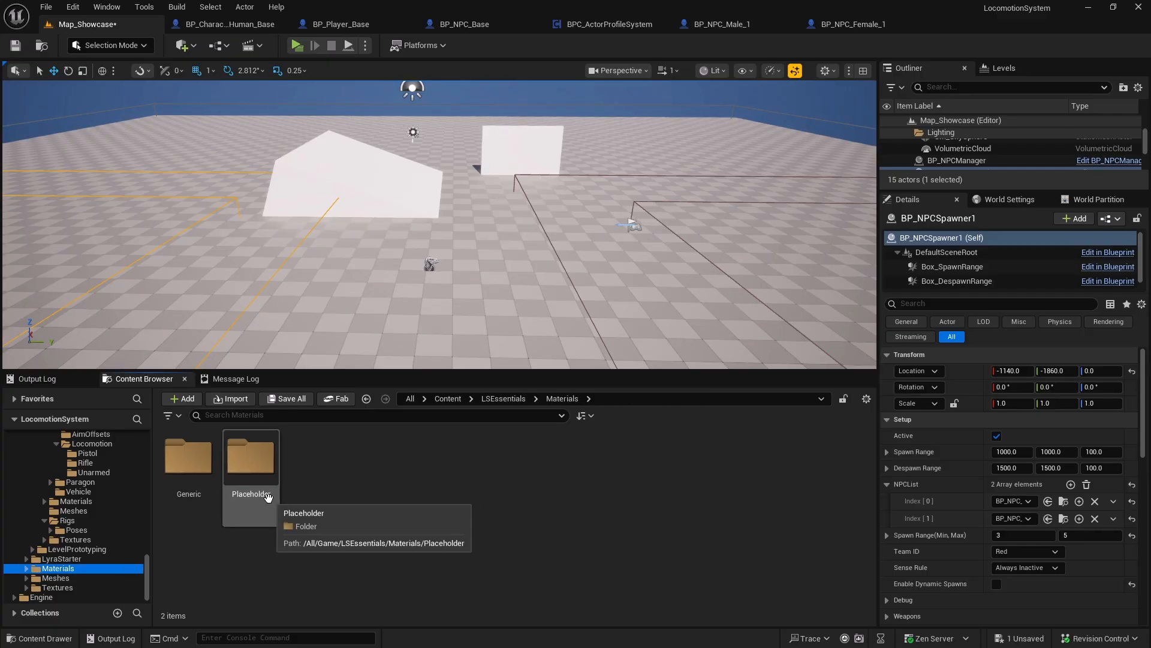
left_click_drag(147, 575, 146, 549)
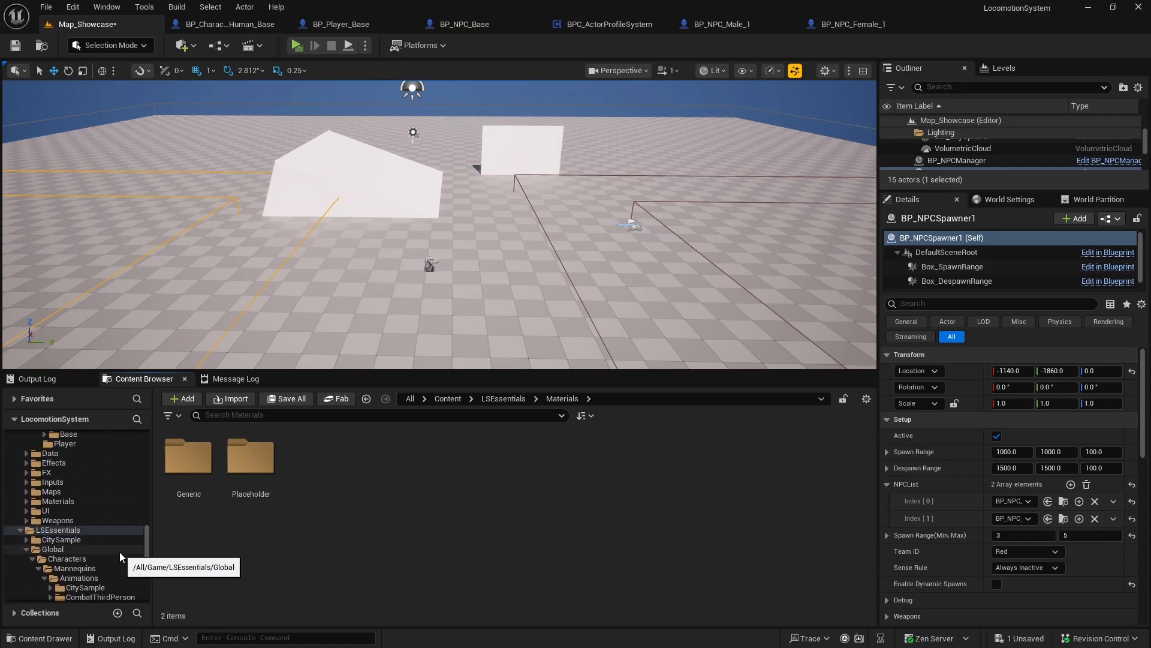
left_click(120, 550)
double_click(251, 471)
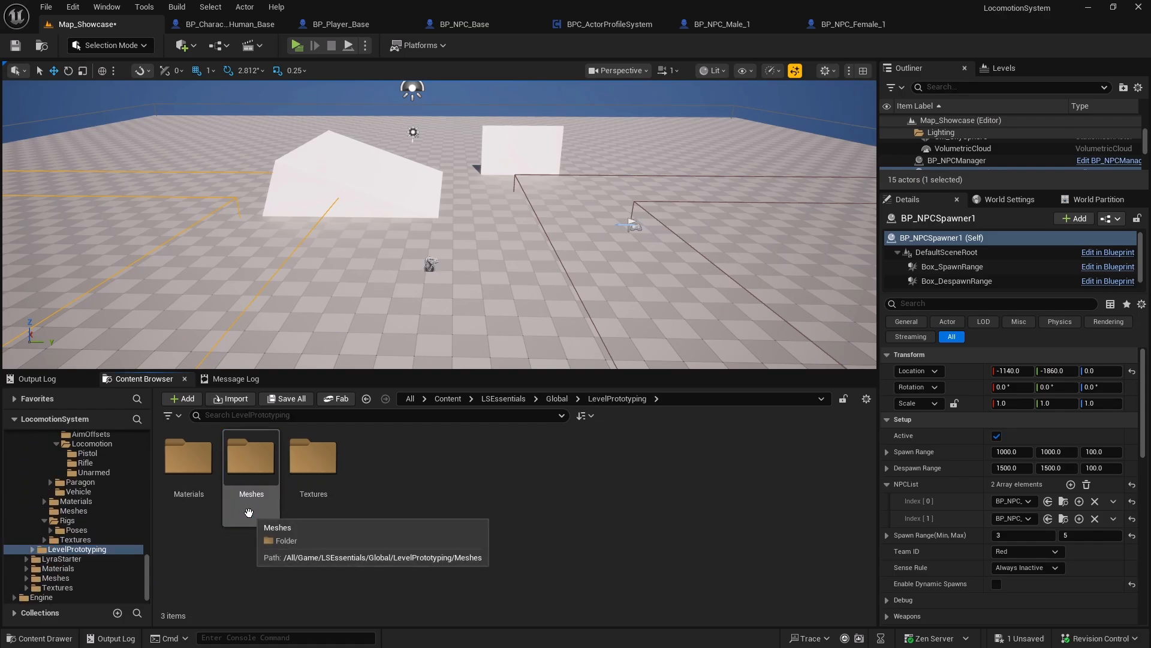
double_click(252, 474)
key("alt+Left")
double_click(196, 504)
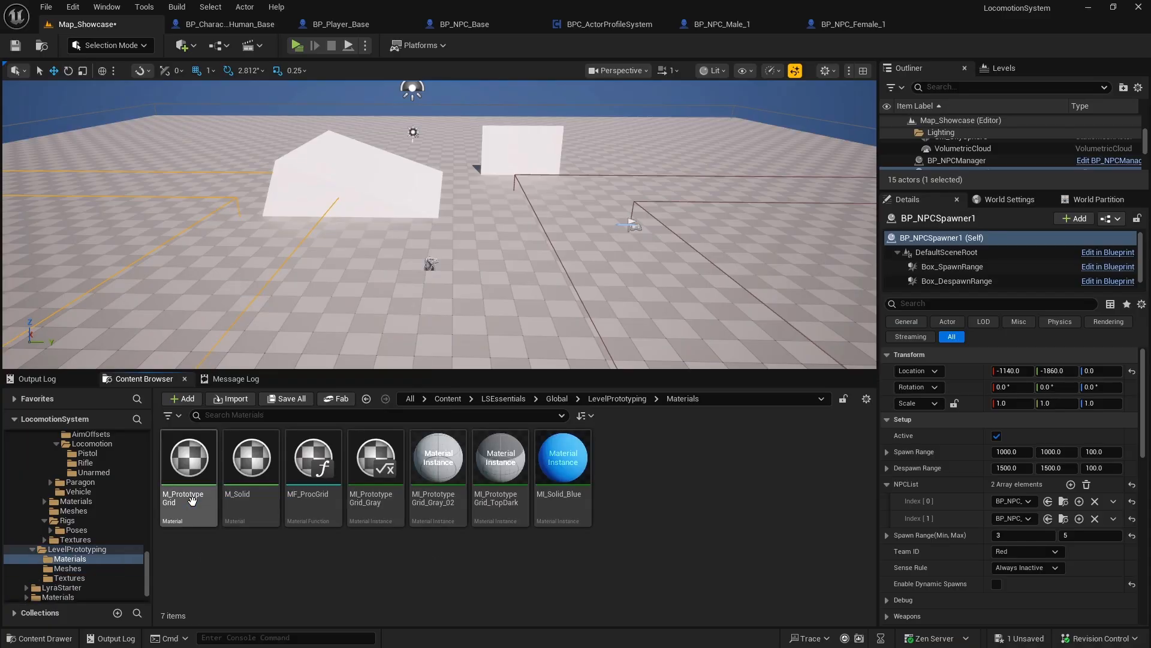
- Open the LSEssentials/LyraStarter/Materials folder in the content browser
scroll(97, 559, "up", 10)
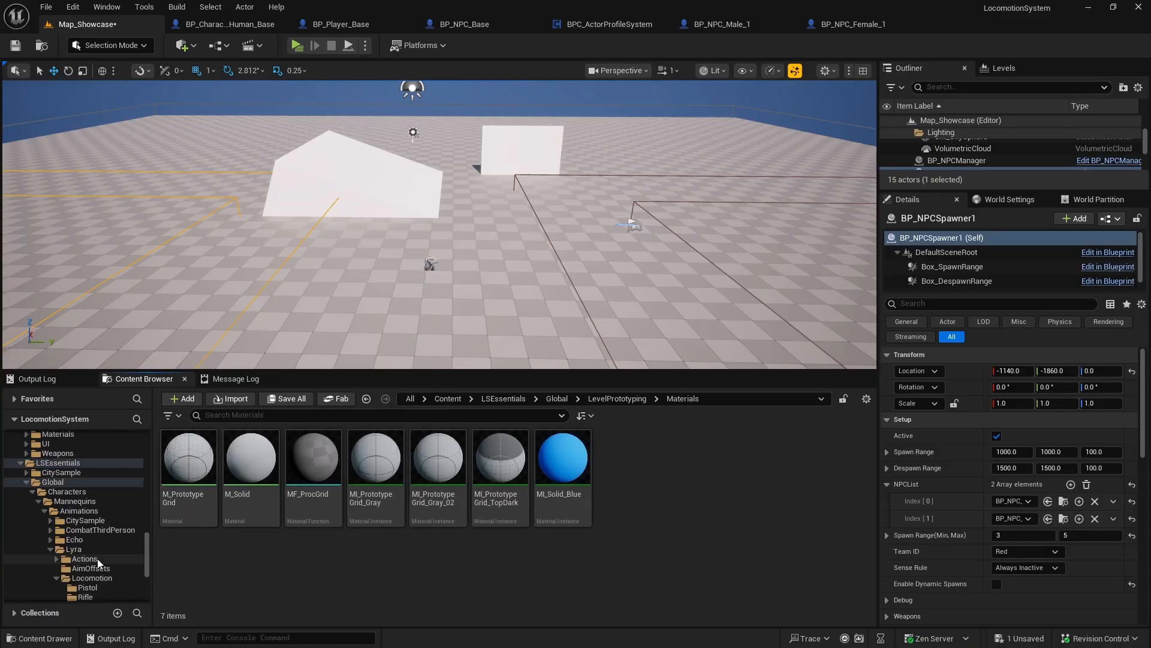
left_click(74, 532)
left_click(58, 520)
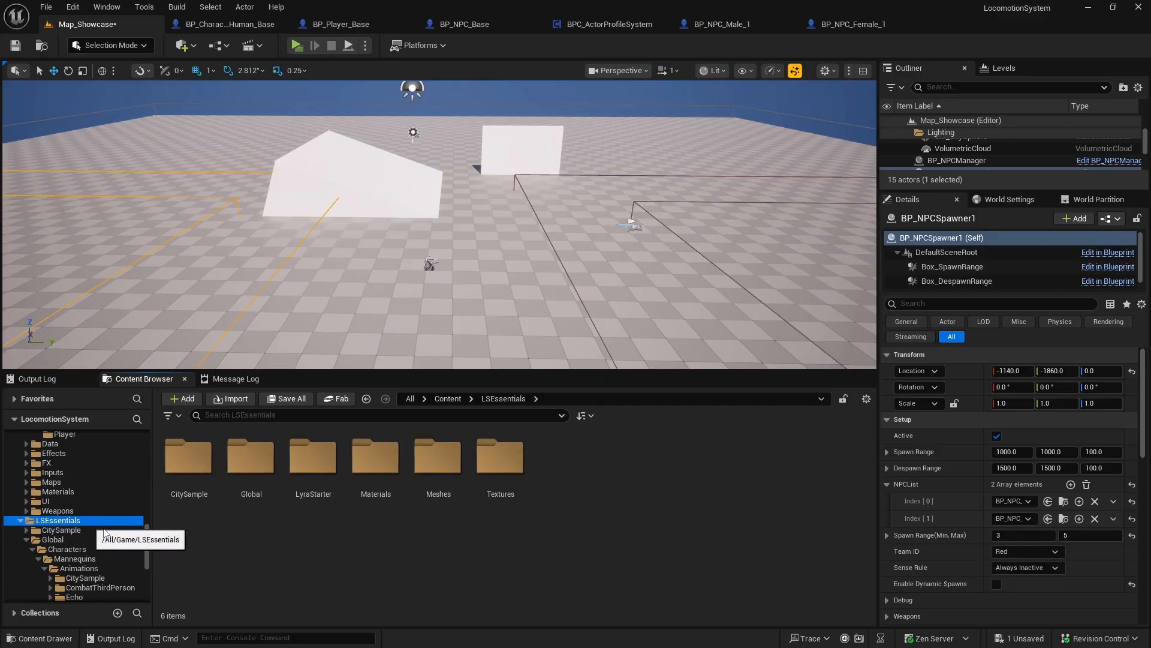
double_click(319, 508)
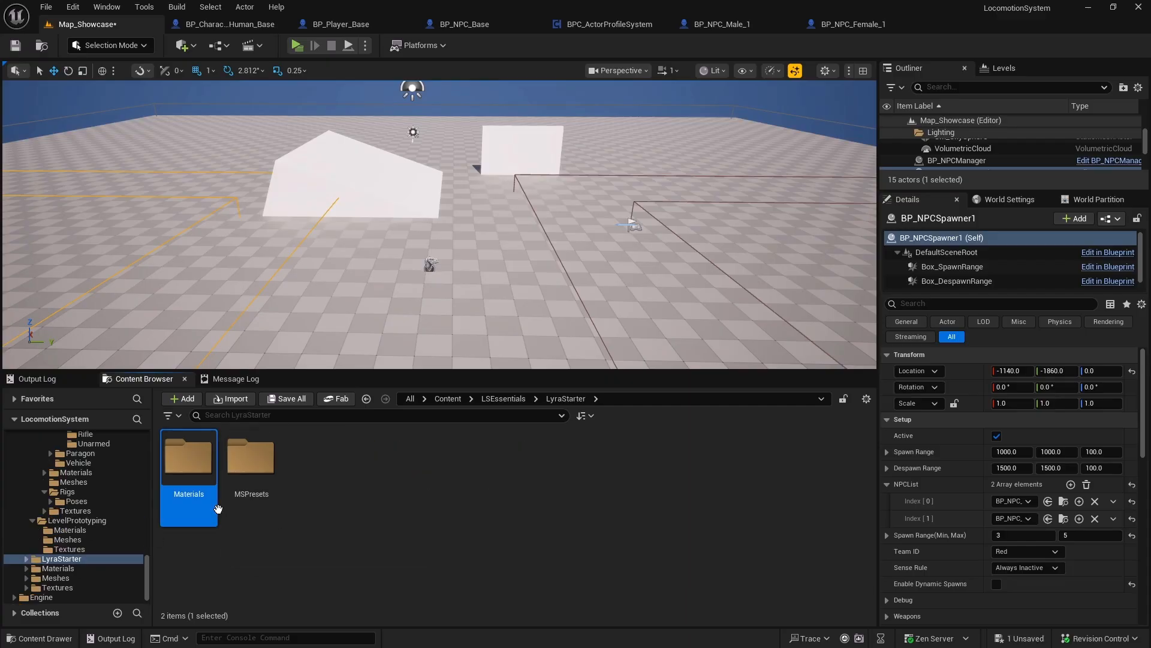
double_click(188, 457)
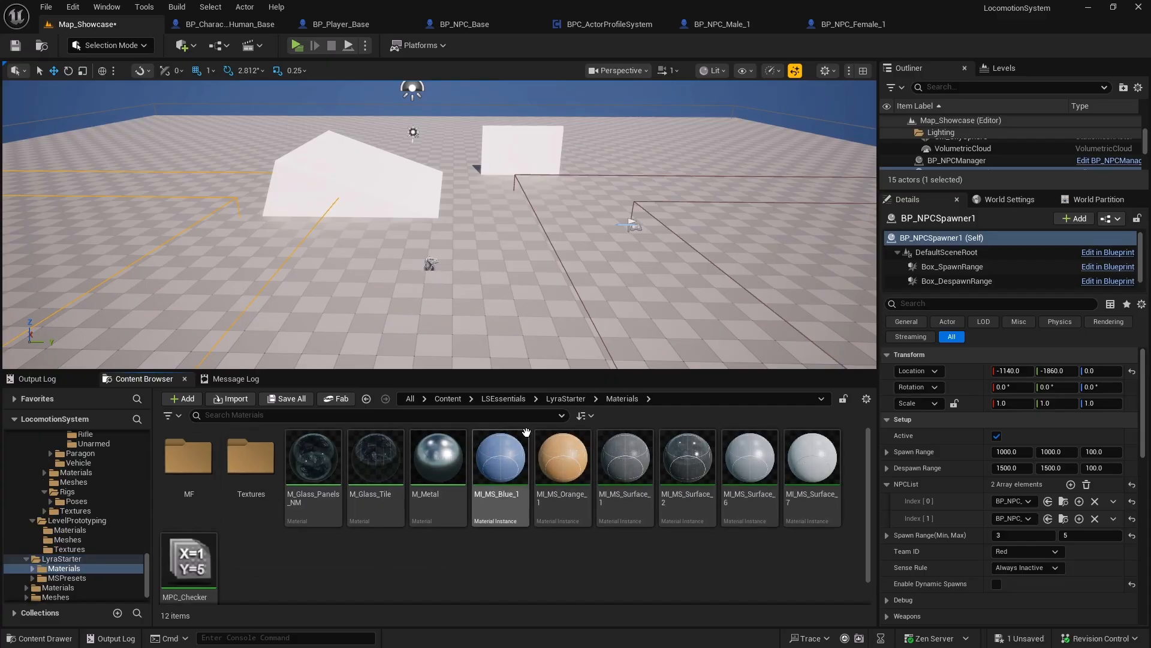
- Apply the MI_MS_Blue_1 material to the level's floor and MI_MS_Orange_1 to the ramp
right_click_drag(531, 300, 403, 311)
key("w")
left_click_drag(501, 457, 566, 312)
right_click_drag(534, 306, 610, 291)
key("w")
left_click_drag(562, 457, 453, 313)
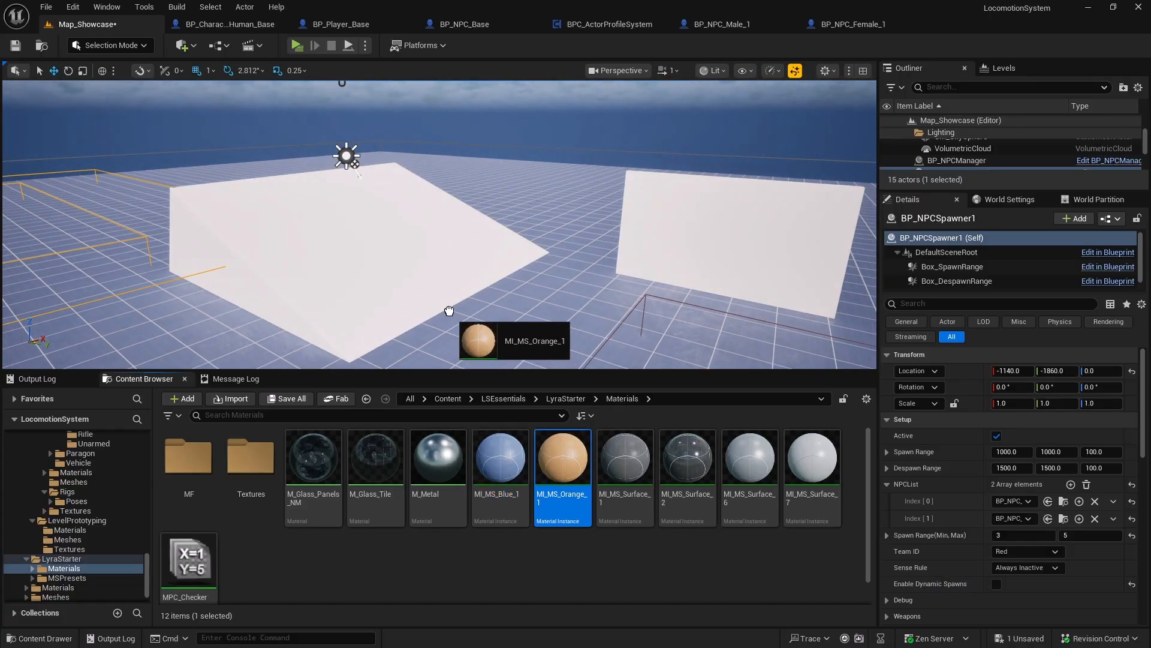
- Try the MI_MS_Surface_2 material on the upright wall next to the ramp
key("d")
right_click_drag(393, 264, 420, 273)
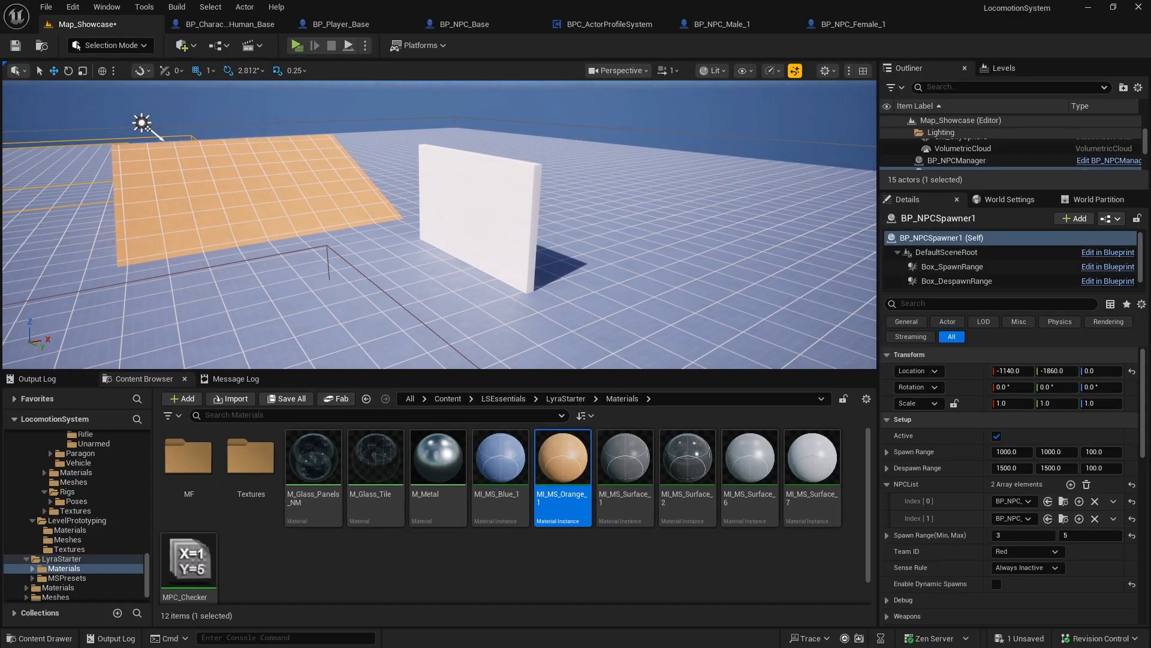
left_click_drag(688, 457, 491, 232)
right_click_drag(502, 294, 480, 305)
key("d")
key("a")
- Apply the MI_MS_Surface_1 material to the upright wall and save the Map_Showcase level
left_click_drag(627, 457, 645, 220)
right_click_drag(645, 221, 619, 224)
key("a")
key("w")
mouse_move(451, 228)
right_mouse_down()
mouse_move(516, 288)
mouse_move(492, 240)
mouse_move(384, 231)
mouse_move(456, 227)
right_mouse_up()
key("s")
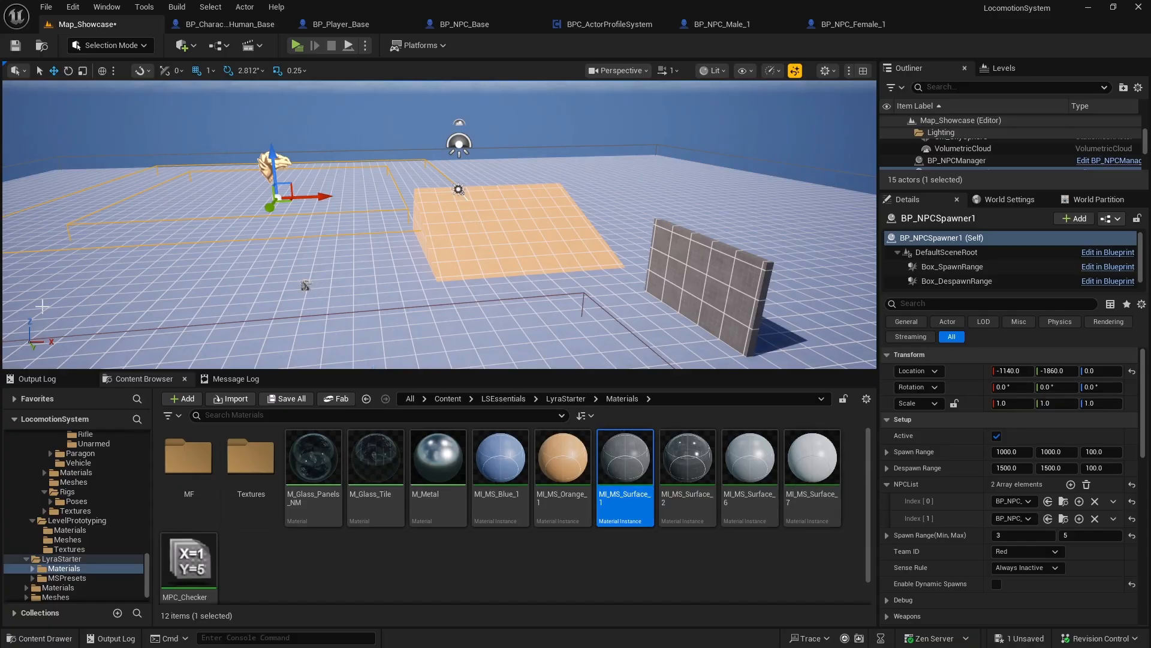
left_click(56, 7)
left_click(70, 152)
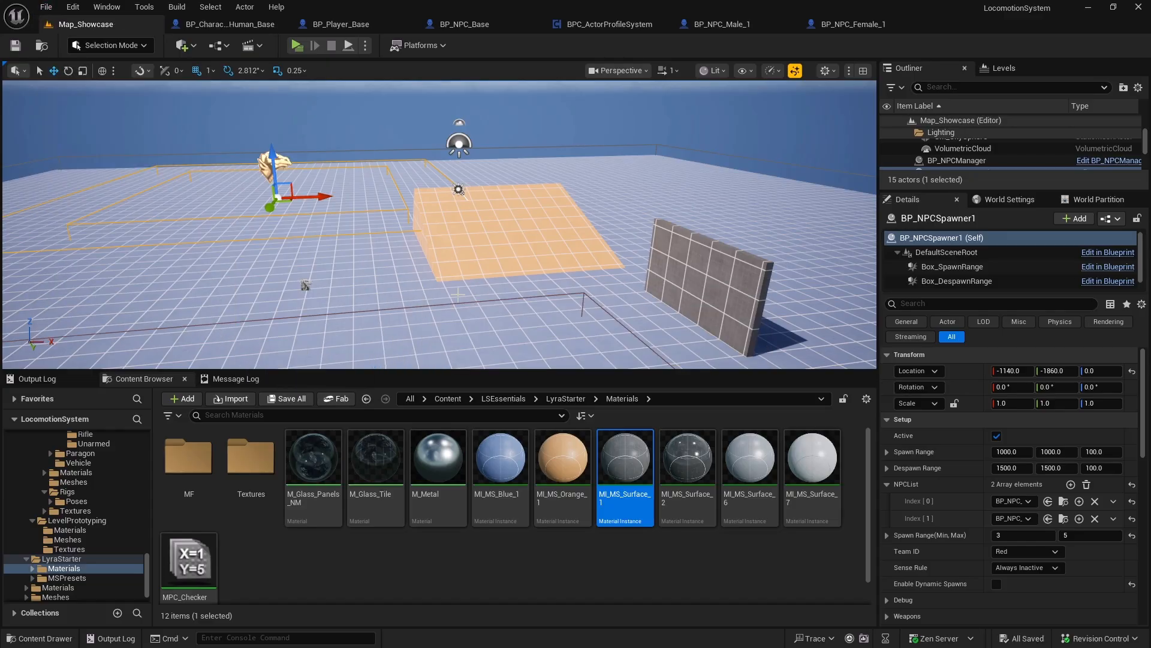
- Play the level in a preview window and run the player around to examine the new materials and the spawned NPCs
right_click_drag(456, 228, 335, 207)
right_click_drag(441, 128, 515, 141)
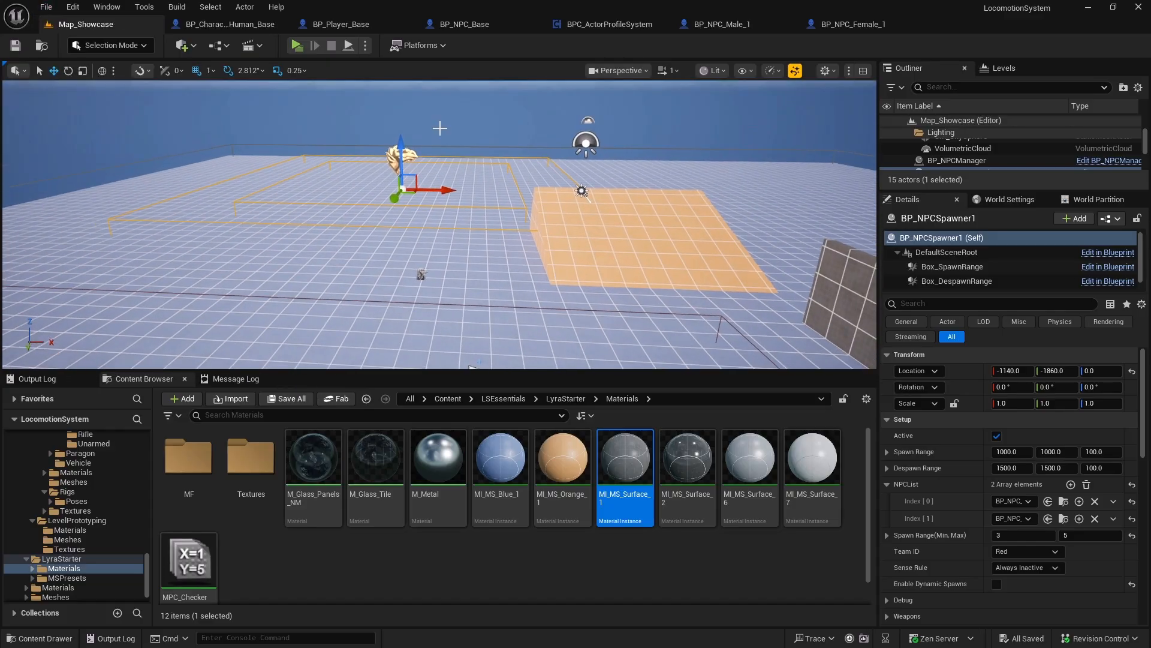
left_click(302, 46)
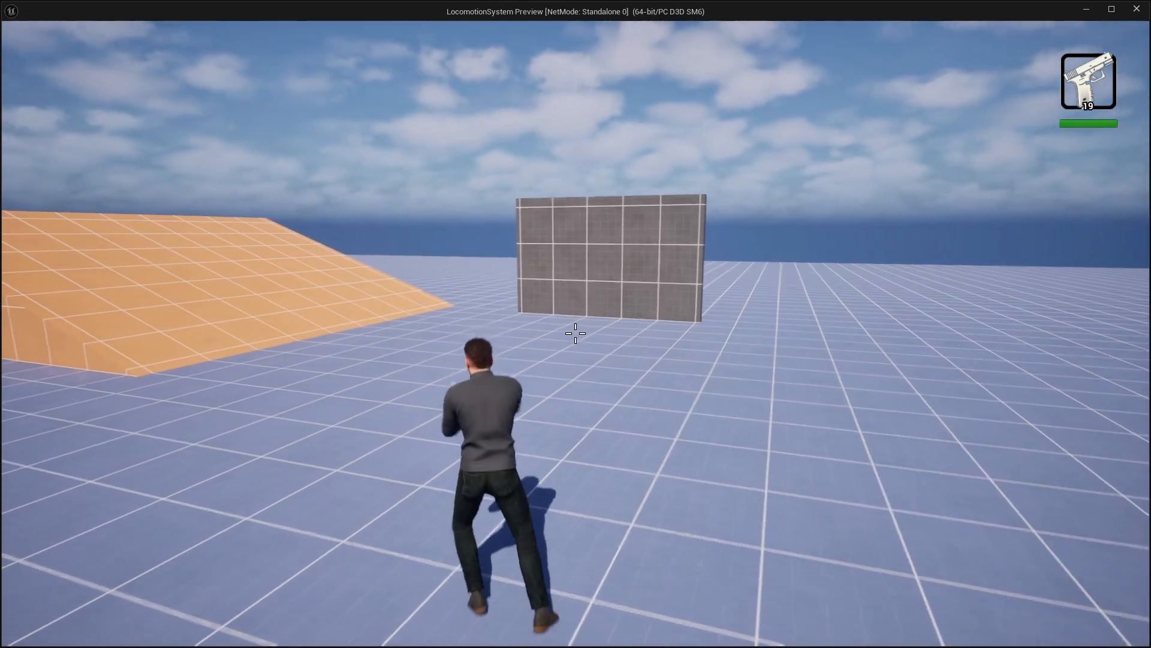
key("w")
key("w")
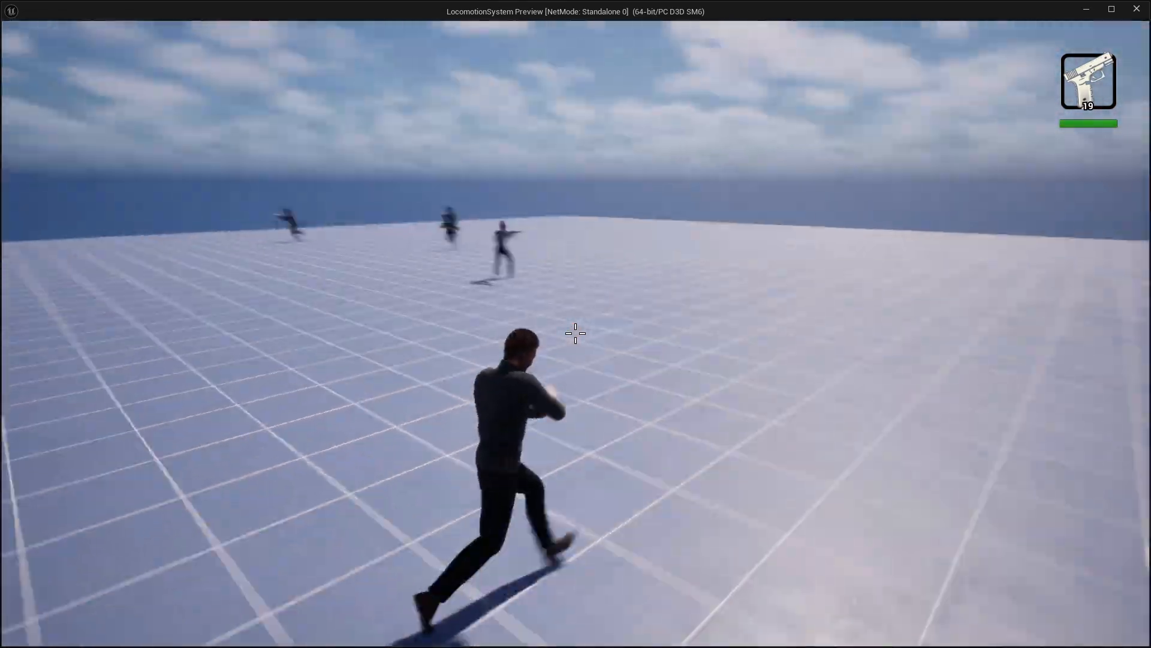
key("w")
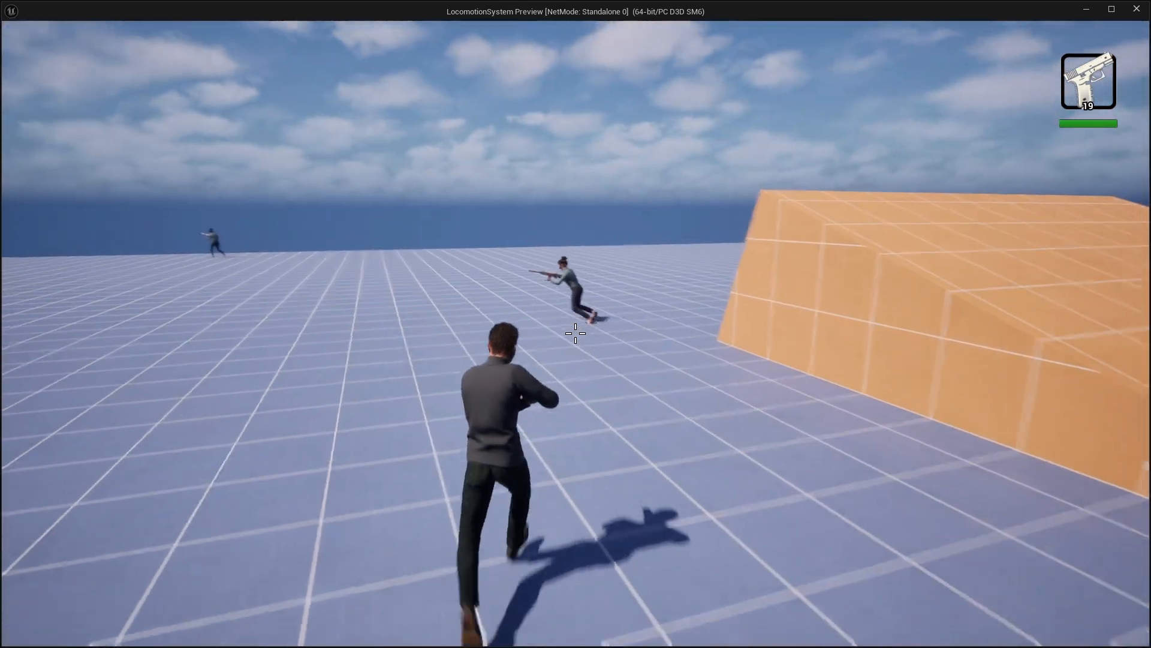
key("w")
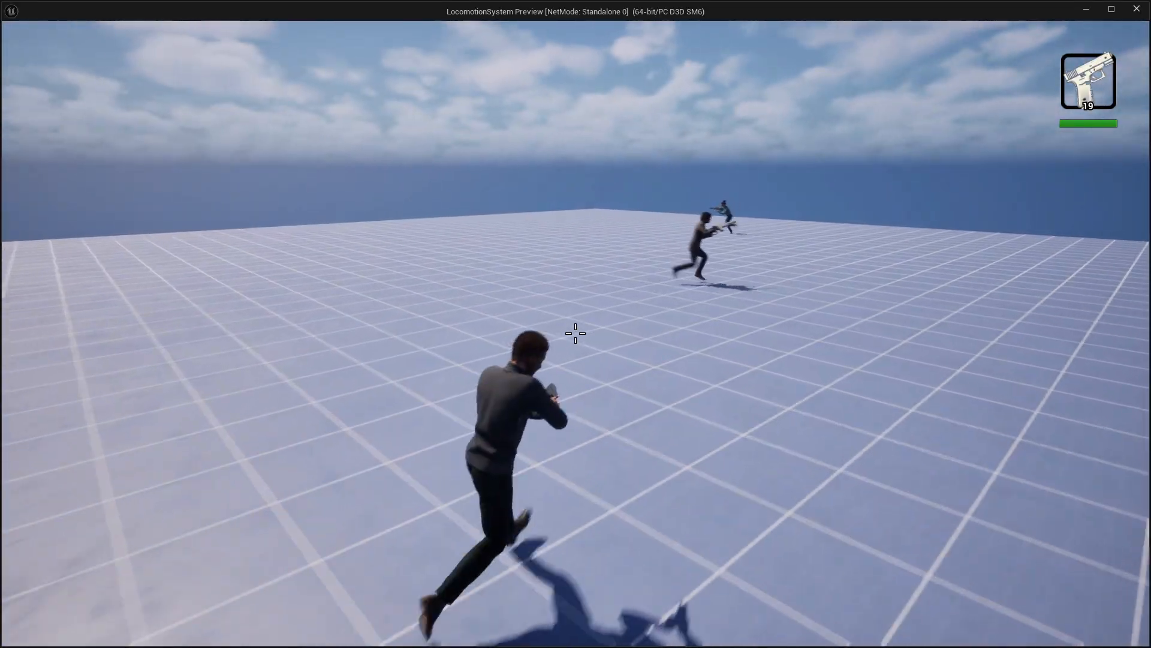
key("w")
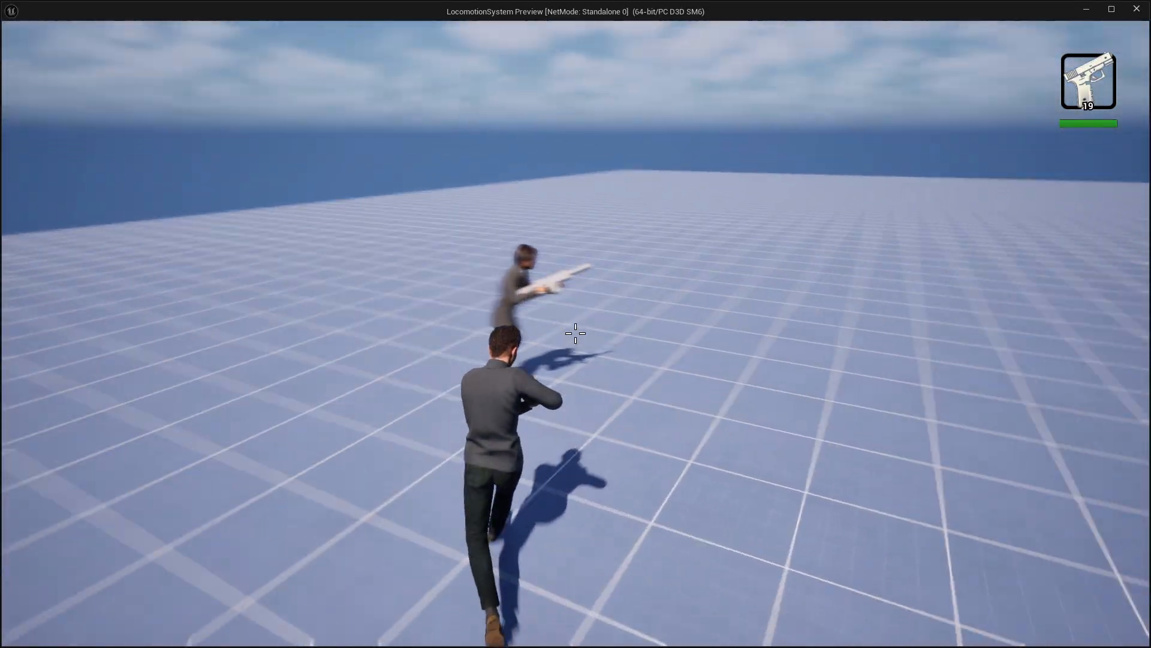
key("w")
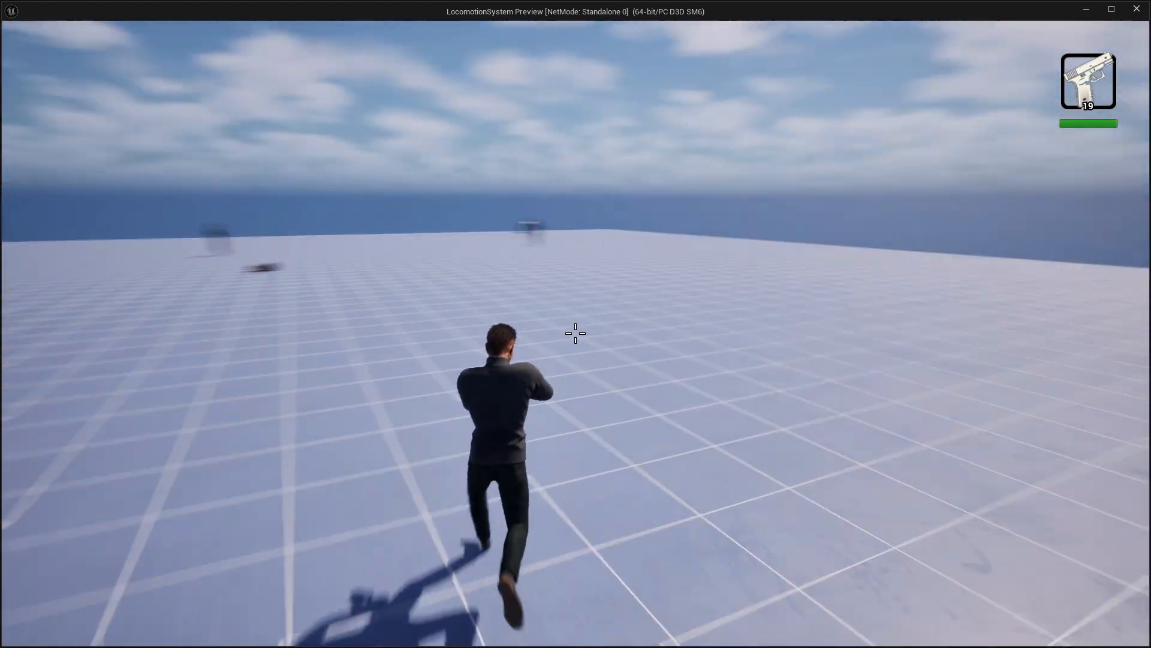
key("w")
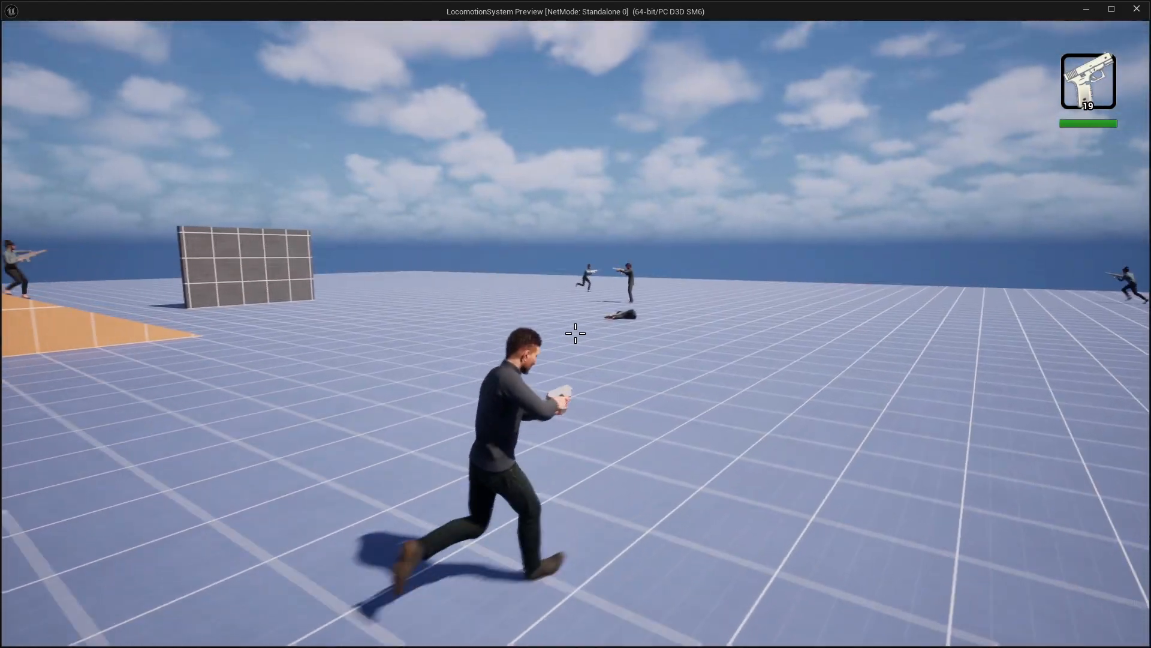
key("w")
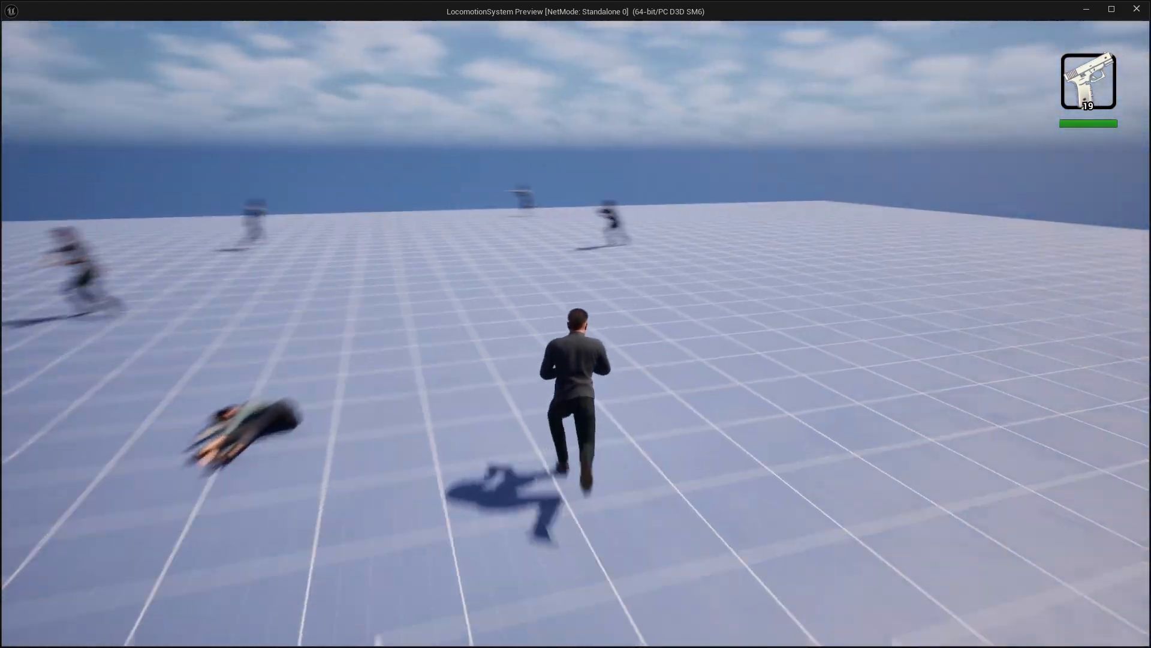